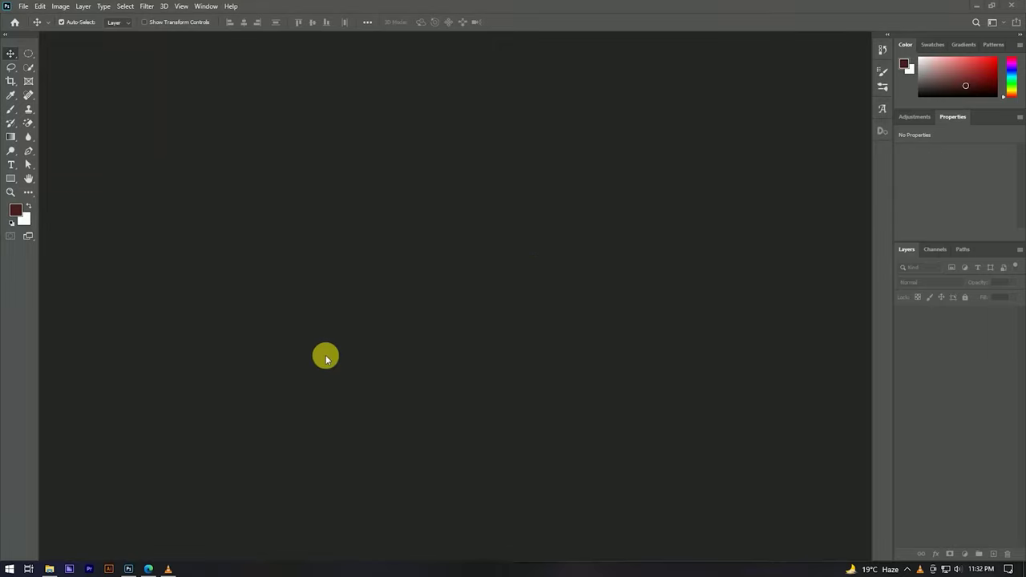
# Create a new white 1500 × 2000 px document
pyautogui.click(24, 6)
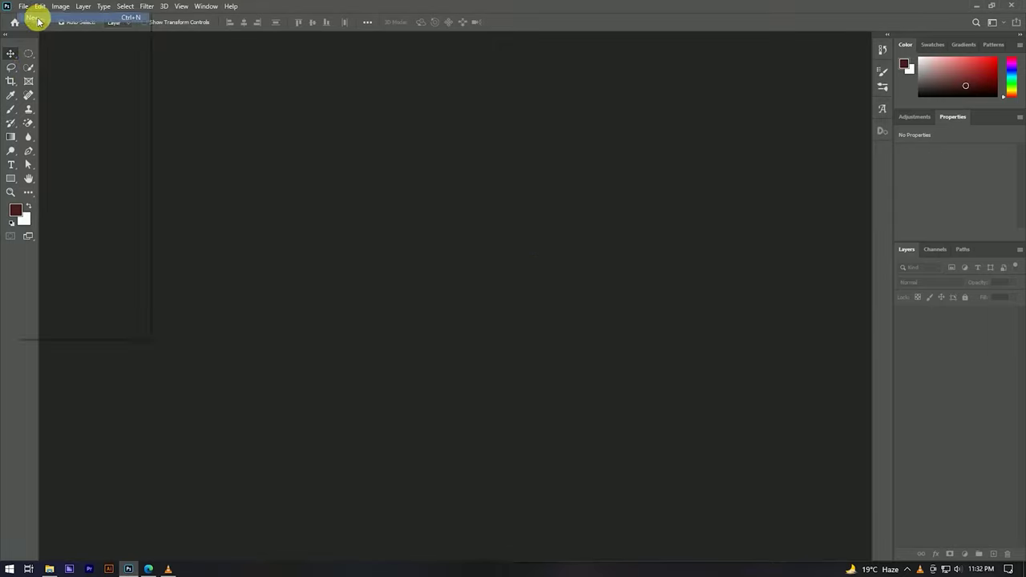
pyautogui.click(36, 20)
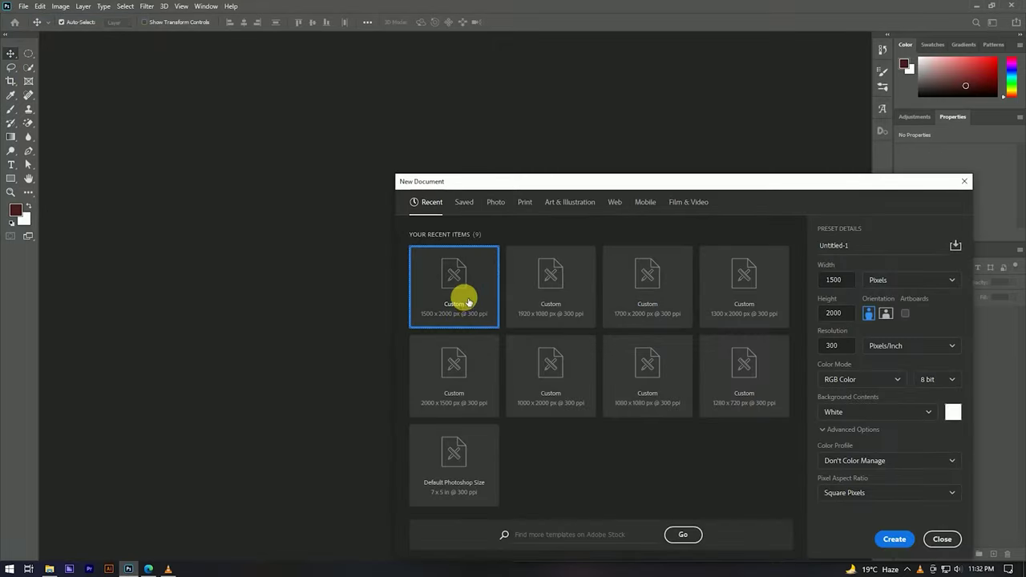
pyautogui.click(831, 281)
pyautogui.click(837, 312)
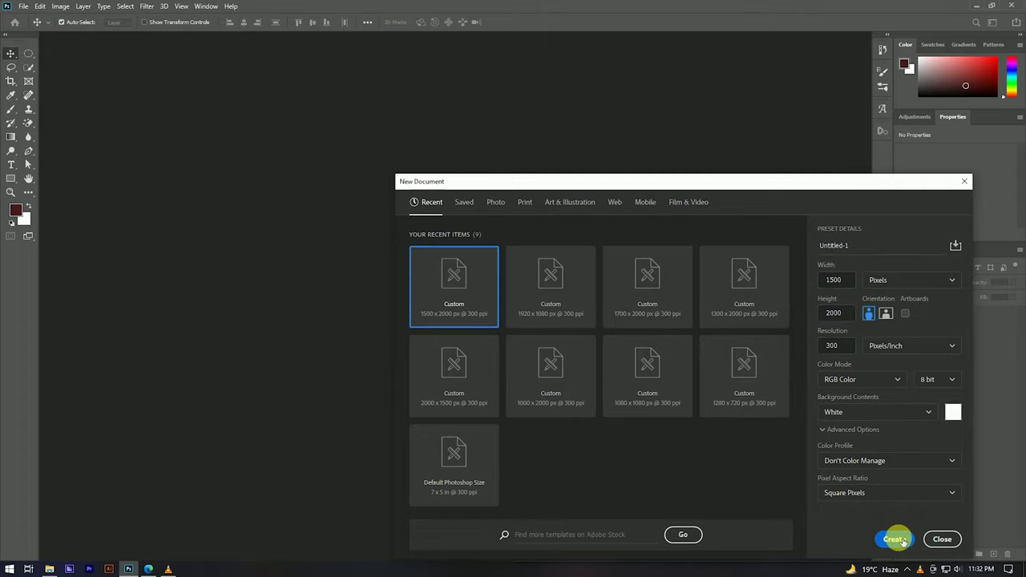
pyautogui.click(894, 539)
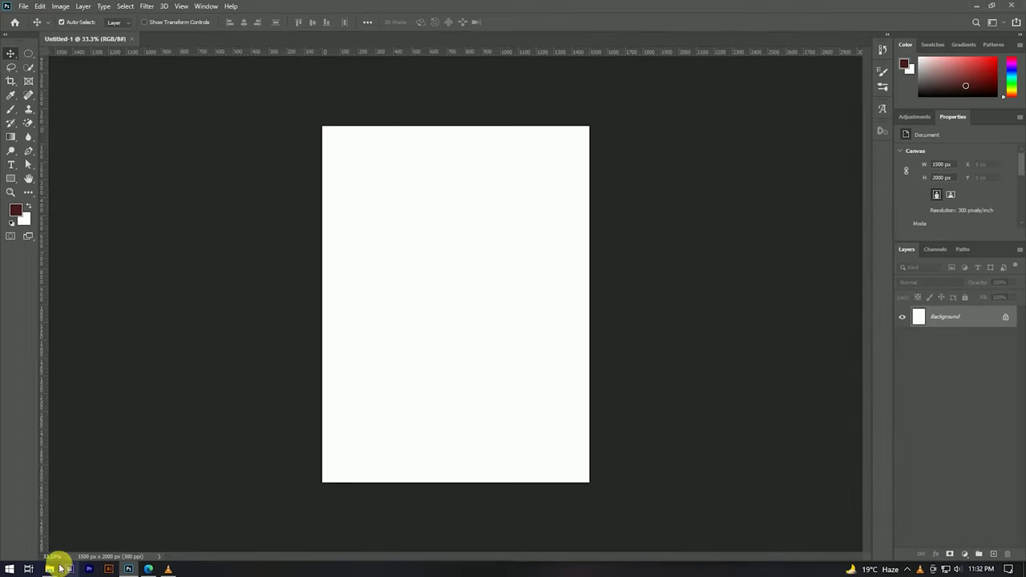
# Place the sunset clouds photo and scale it to cover the whole canvas
pyautogui.click(50, 568)
pyautogui.moveTo(872, 89); pyautogui.dragTo(391, 251)
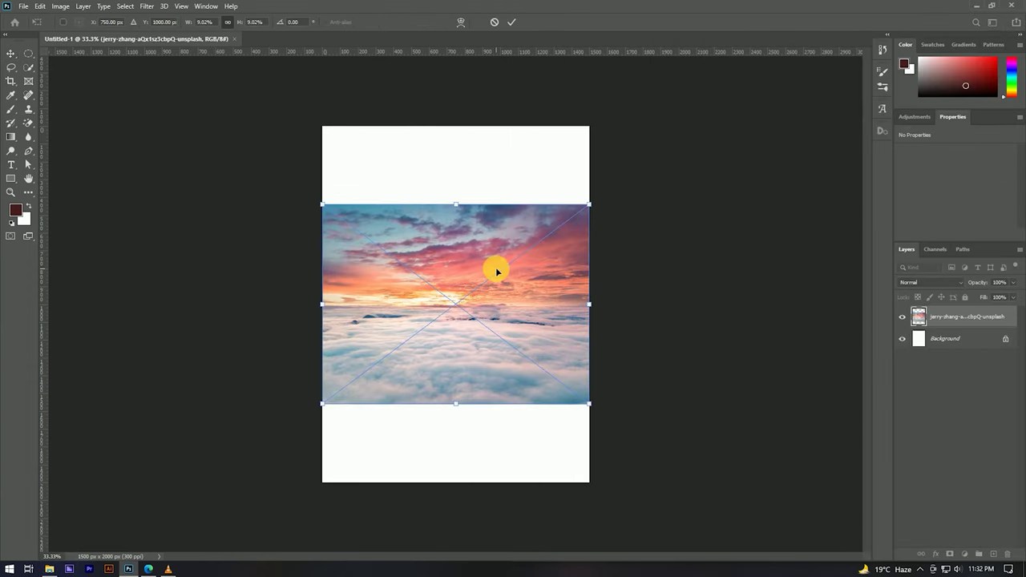
pyautogui.scroll(-2, 492, 268)
pyautogui.moveTo(550, 303); pyautogui.dragTo(619, 309)
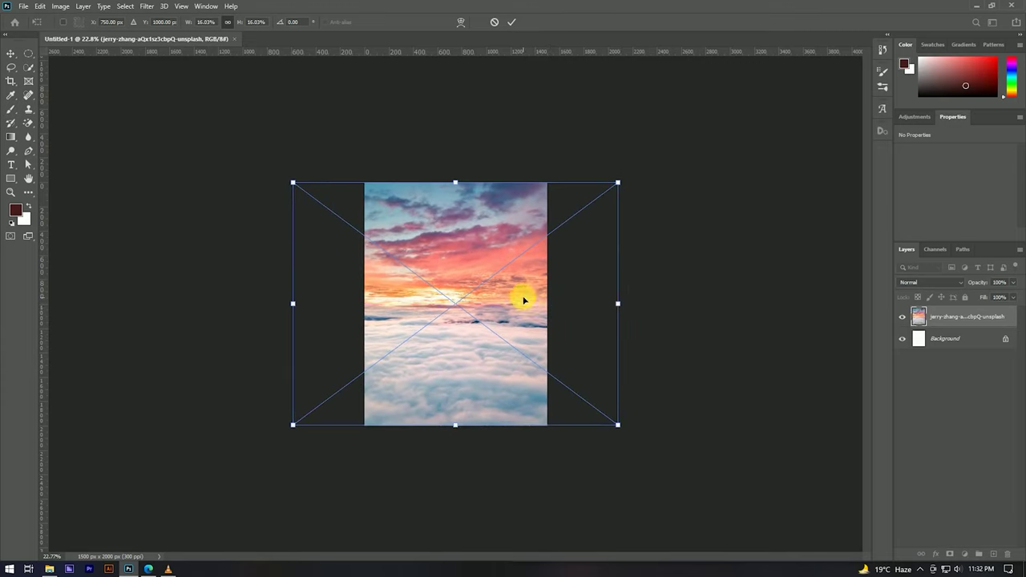
pyautogui.moveTo(497, 363); pyautogui.dragTo(494, 391)
pyautogui.moveTo(458, 211); pyautogui.dragTo(458, 181)
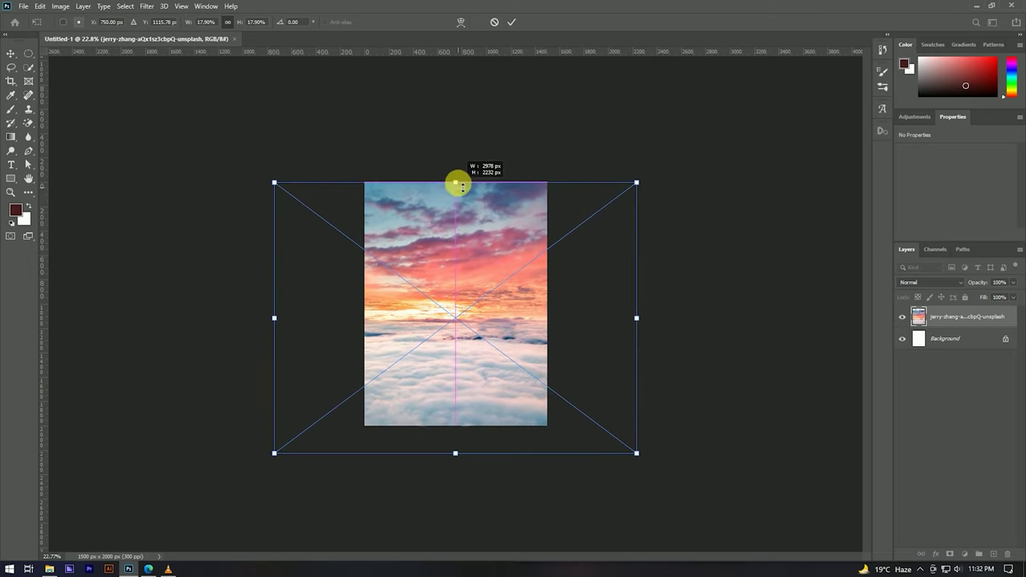
pyautogui.click(512, 22)
pyautogui.scroll(4, 492, 300)
pyautogui.scroll(-3, 447, 240)
pyautogui.scroll(2, 473, 329)
pyautogui.write('Background 1')
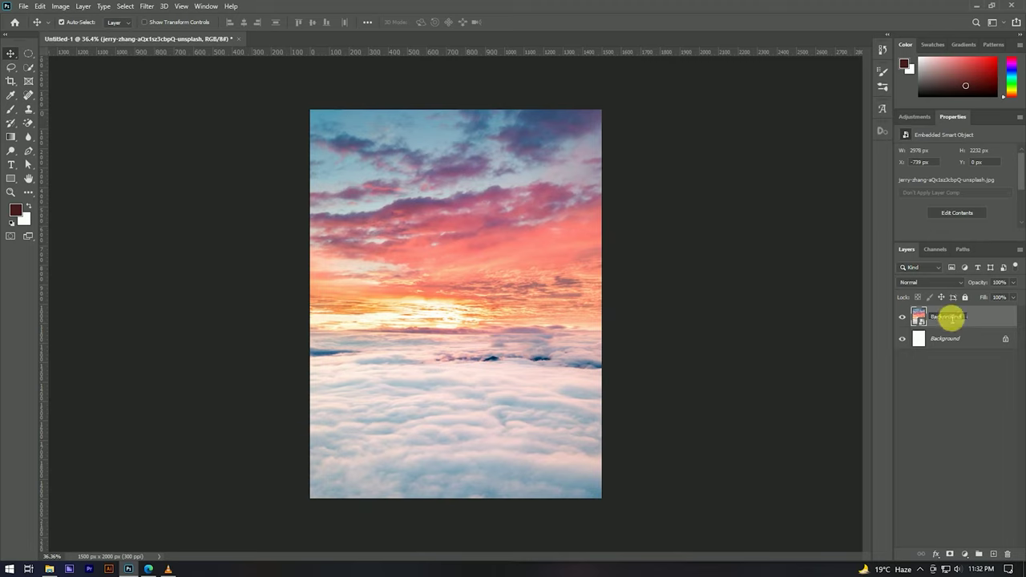
# Name the photo layer Background and duplicate it as Background copy
pyautogui.press('Return')
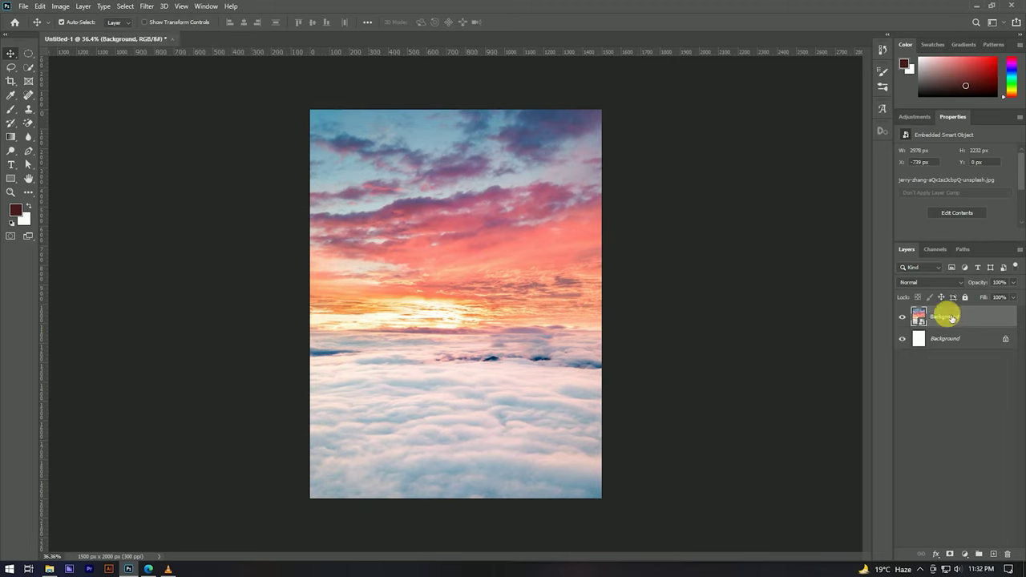
pyautogui.rightClick(986, 319)
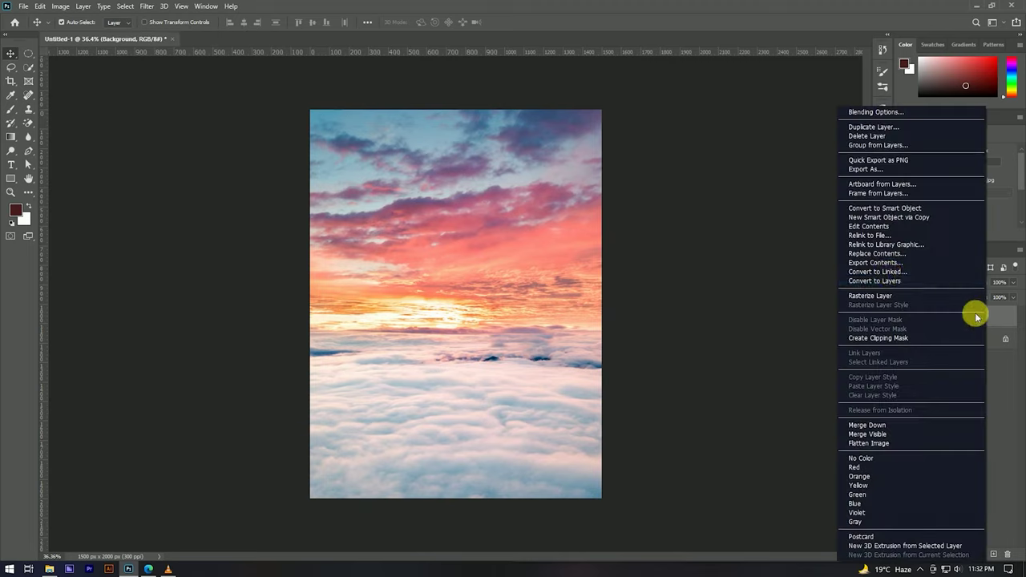
pyautogui.click(877, 127)
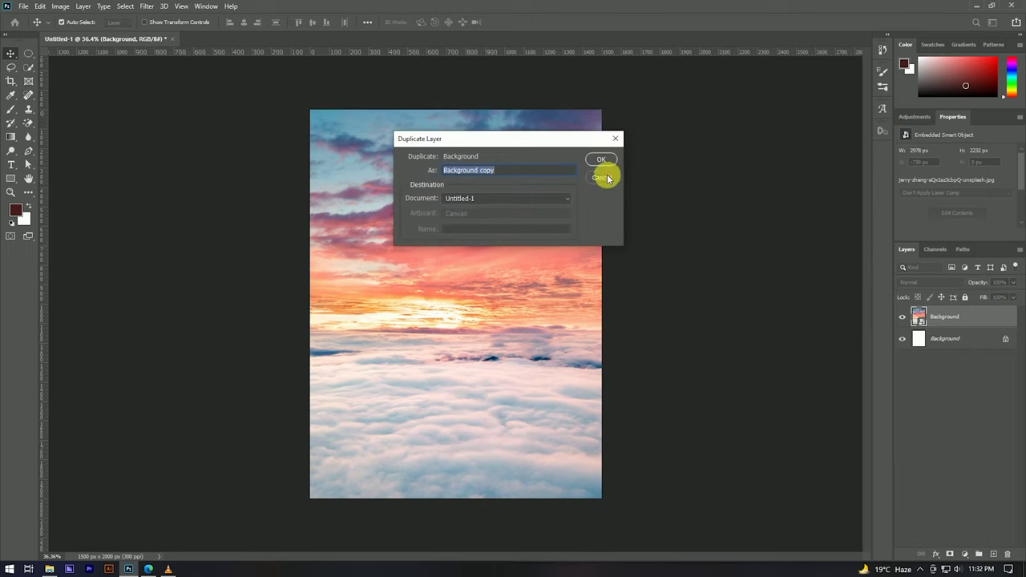
pyautogui.click(601, 159)
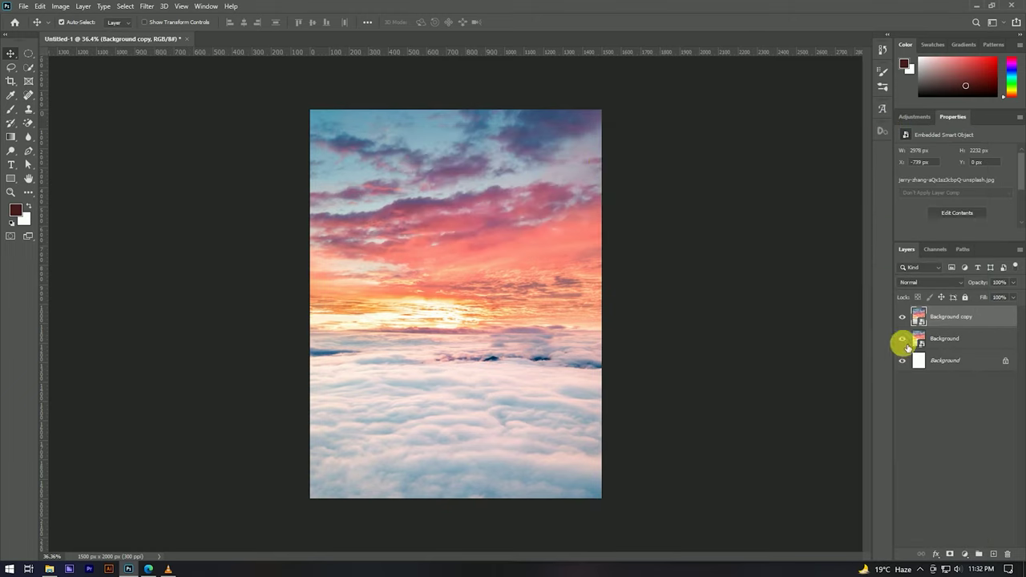
# Rasterize Background copy and soften it with a 7 px Gaussian Blur
pyautogui.rightClick(969, 315)
pyautogui.click(843, 295)
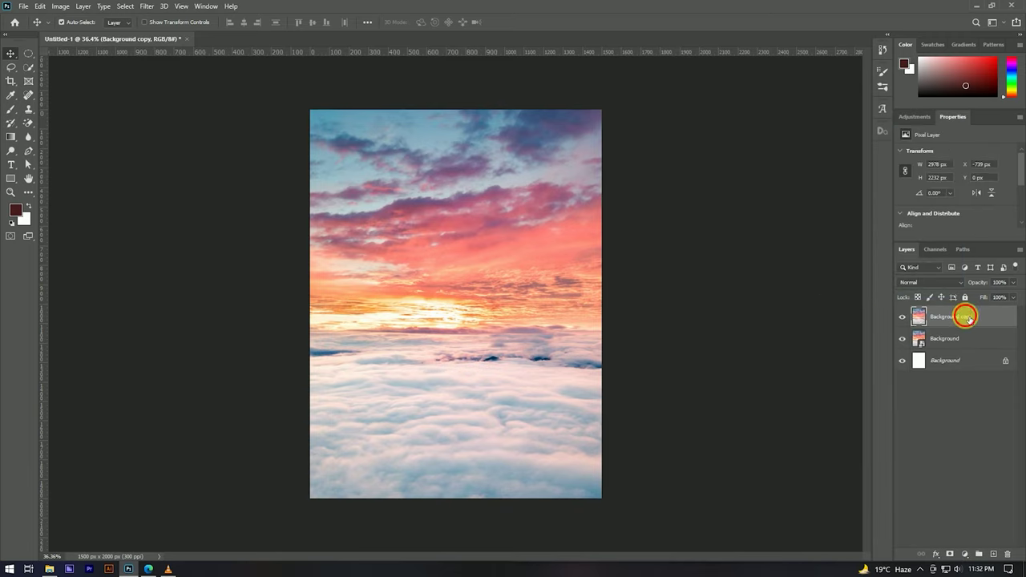
pyautogui.click(146, 8)
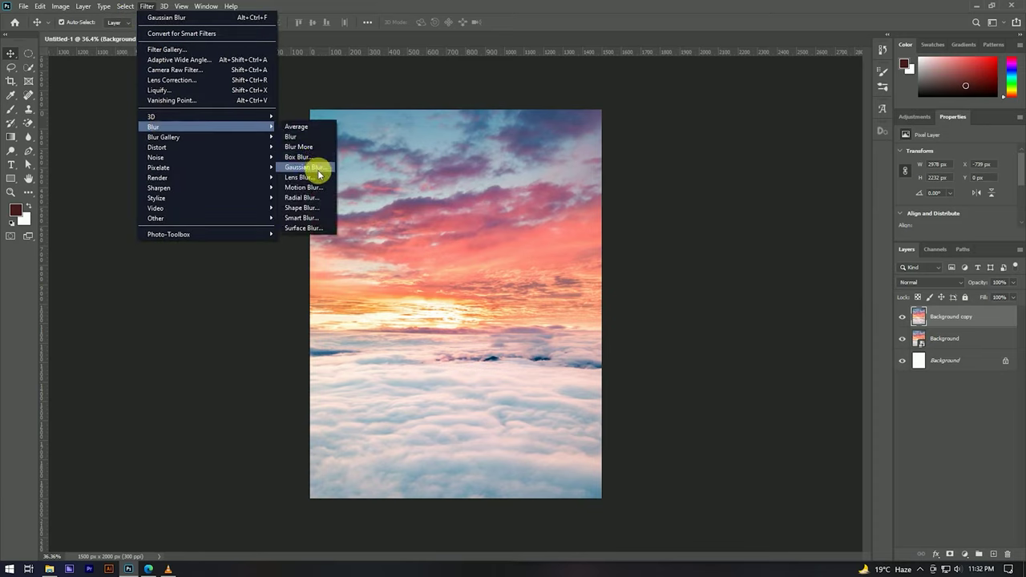
pyautogui.click(305, 167)
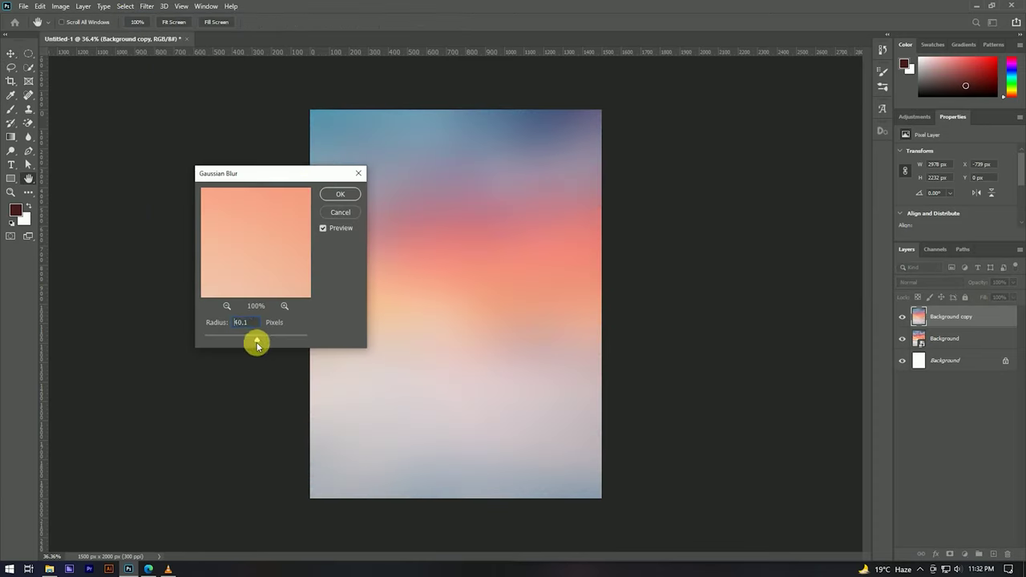
pyautogui.moveTo(257, 345); pyautogui.dragTo(252, 346)
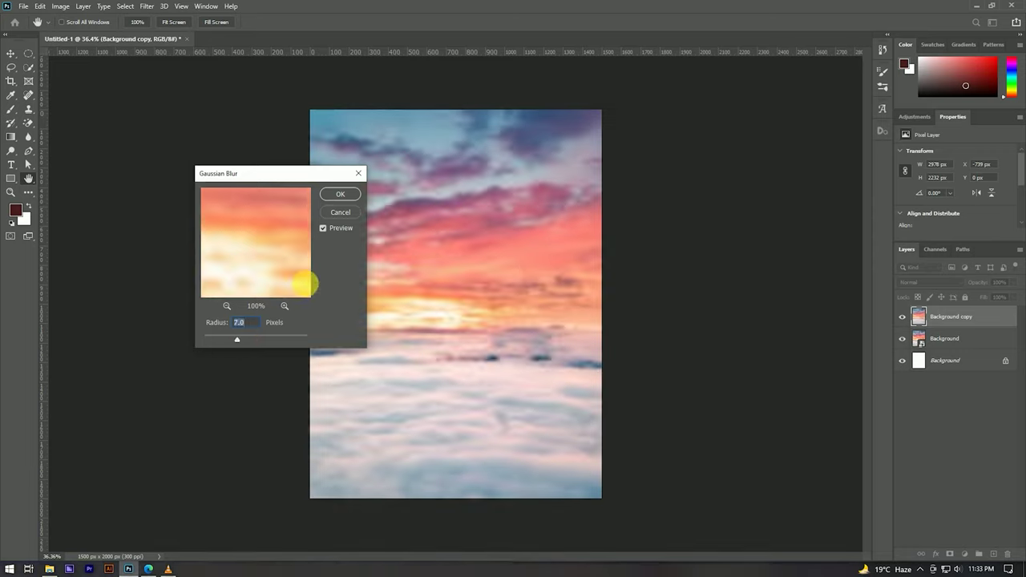
pyautogui.click(340, 194)
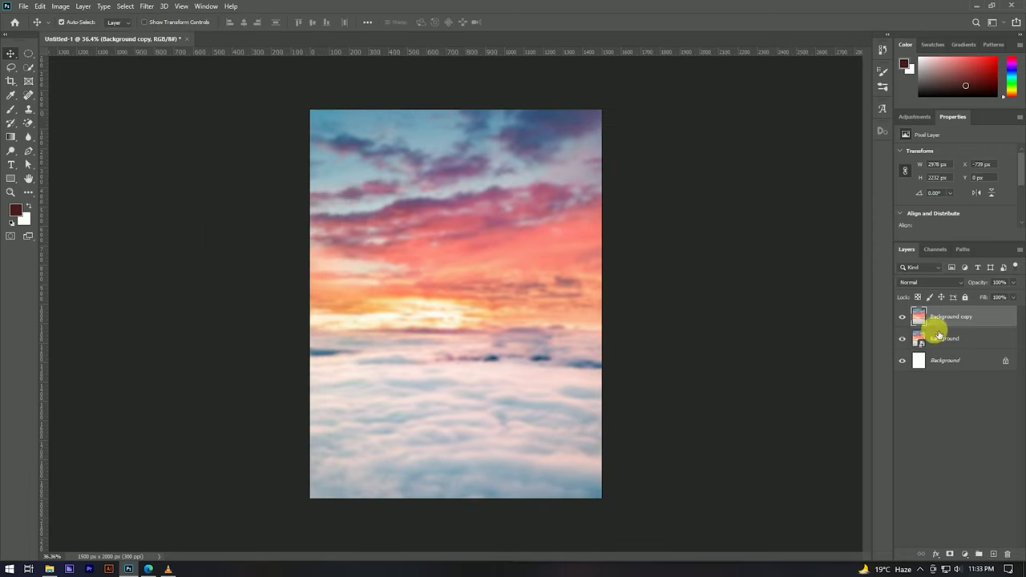
# Add a layer mask to Background copy and paint black along the horizon with a soft brush
pyautogui.click(951, 553)
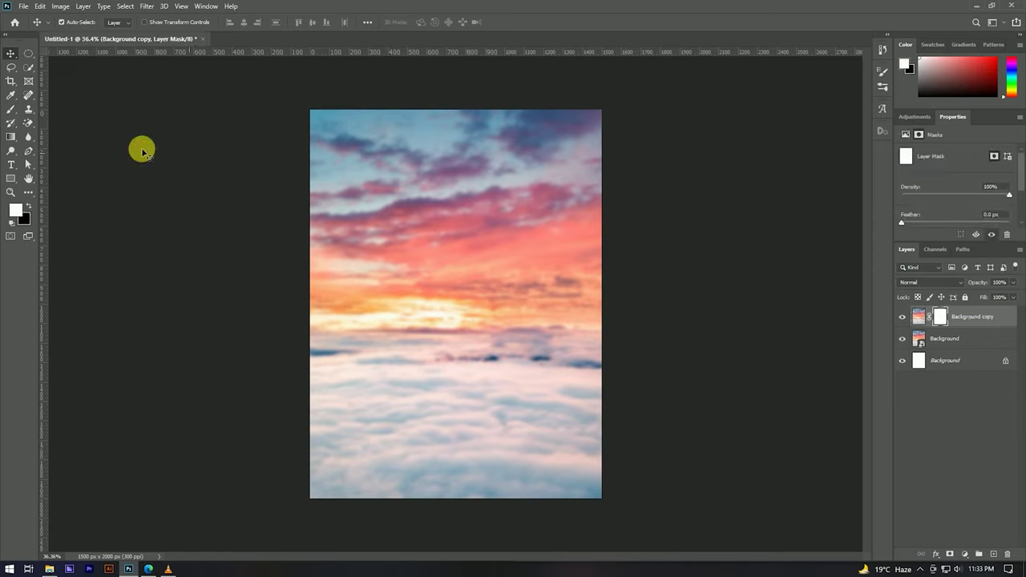
pyautogui.click(10, 112)
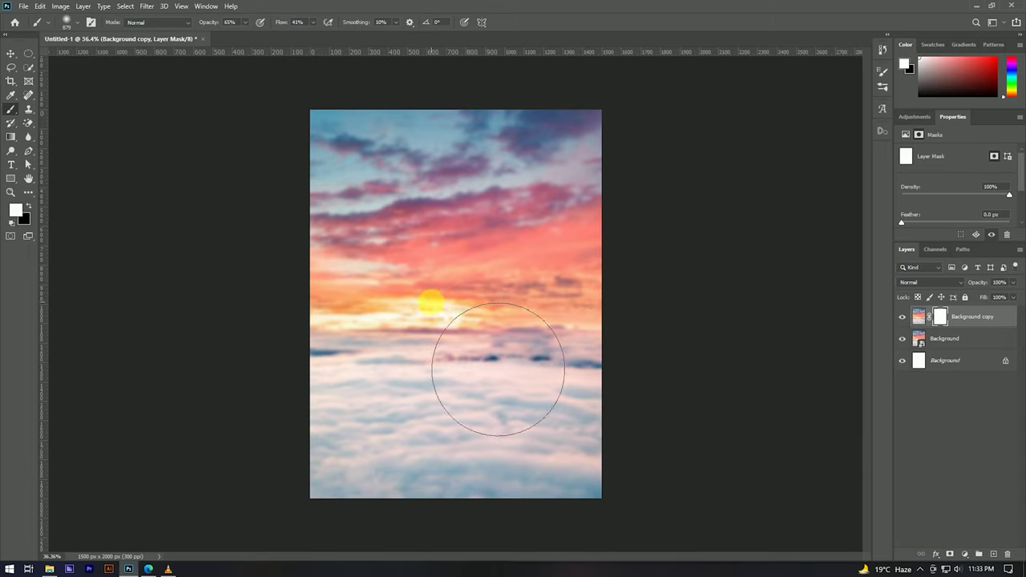
pyautogui.press('x')
pyautogui.moveTo(417, 368)
pyautogui.mouseDown()
pyautogui.moveTo(631, 322)
pyautogui.moveTo(346, 389)
pyautogui.mouseUp()
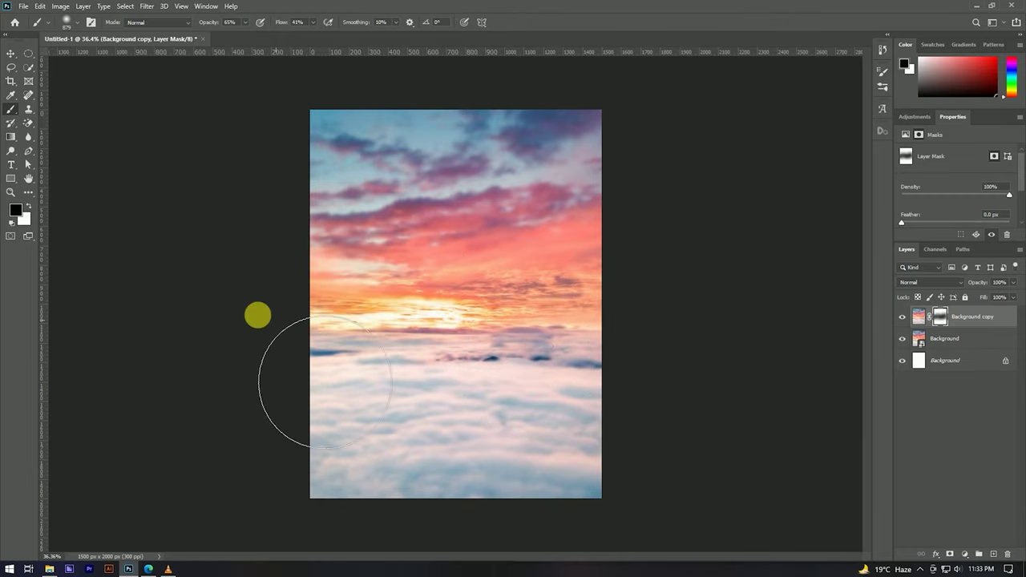
pyautogui.press('x')
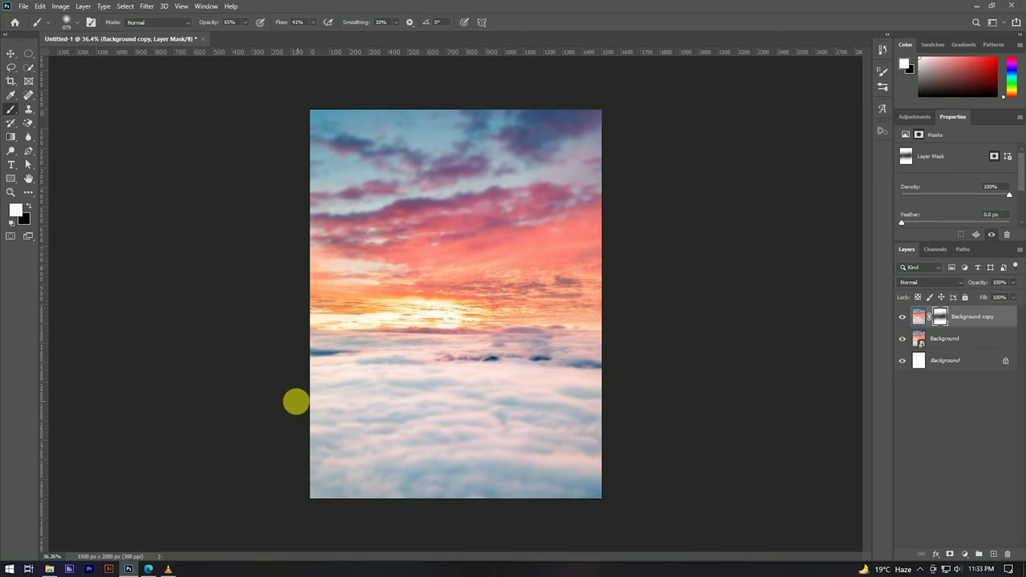
# Set the brush to 37% opacity and return the painting colour to black
pyautogui.keyDown('alt'); pyautogui.rightClick(469, 381); pyautogui.keyUp('alt')
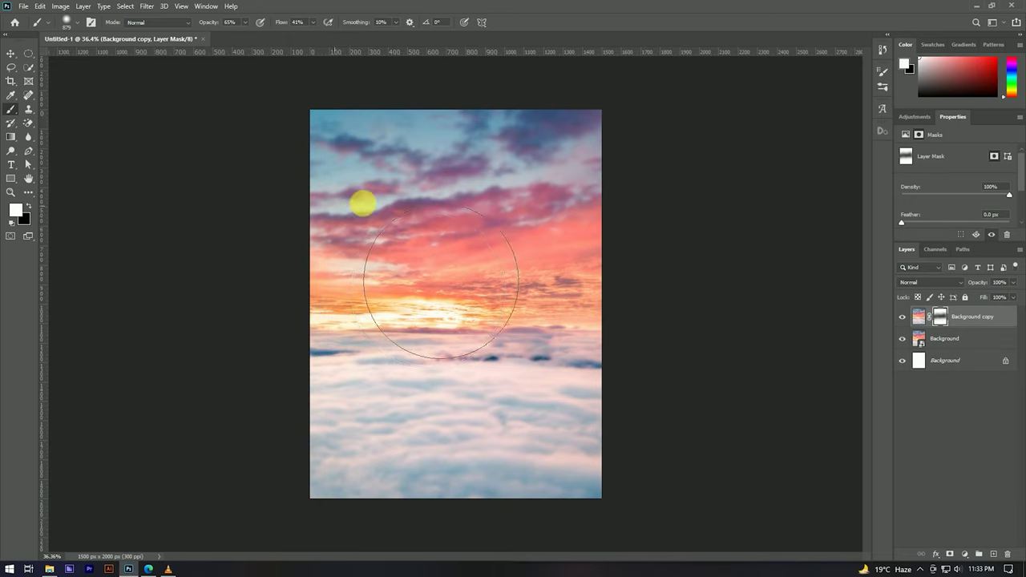
pyautogui.click(232, 22)
pyautogui.press('Return')
pyautogui.write('37')
pyautogui.press('Return')
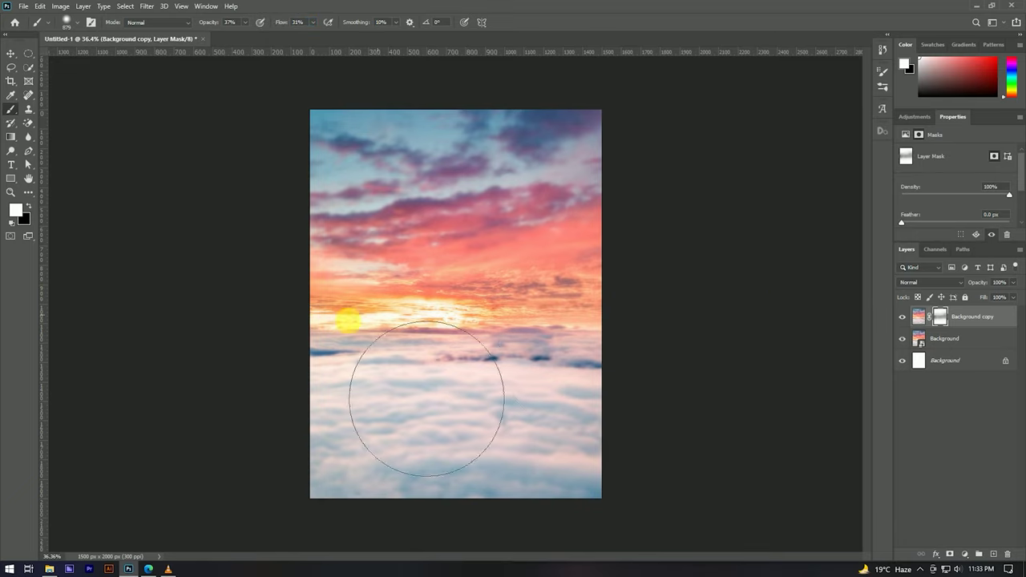
pyautogui.scroll(-2, 481, 325)
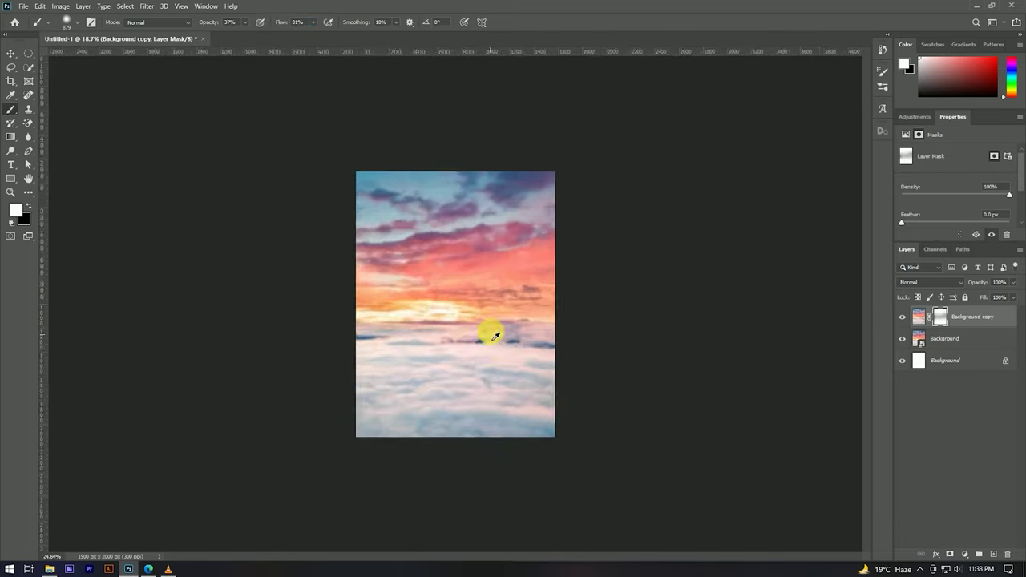
pyautogui.scroll(3, 486, 312)
pyautogui.scroll(-2, 449, 296)
pyautogui.press('x')
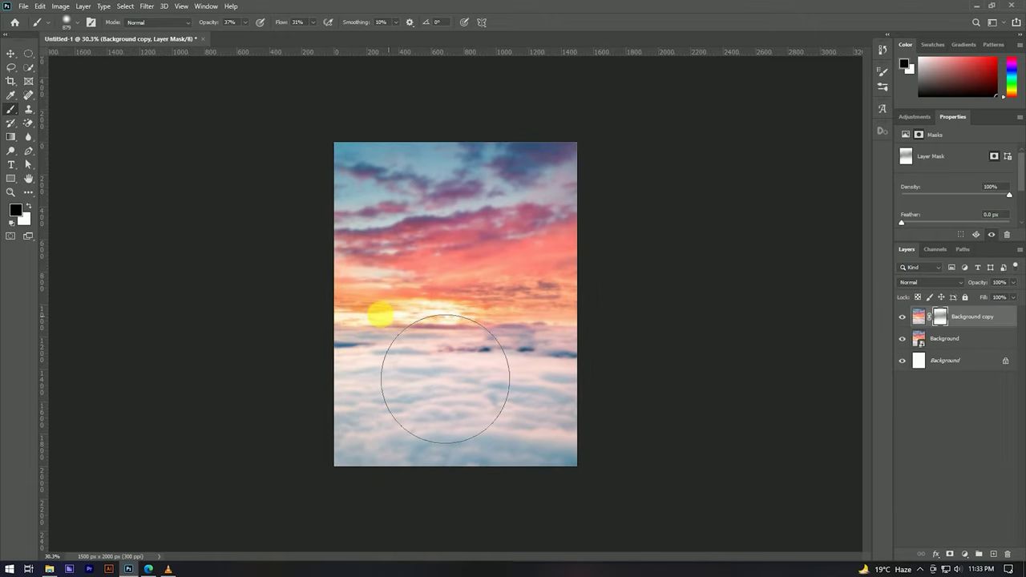
# Deselect the layers and review the masked blur around the horizon
pyautogui.click(10, 53)
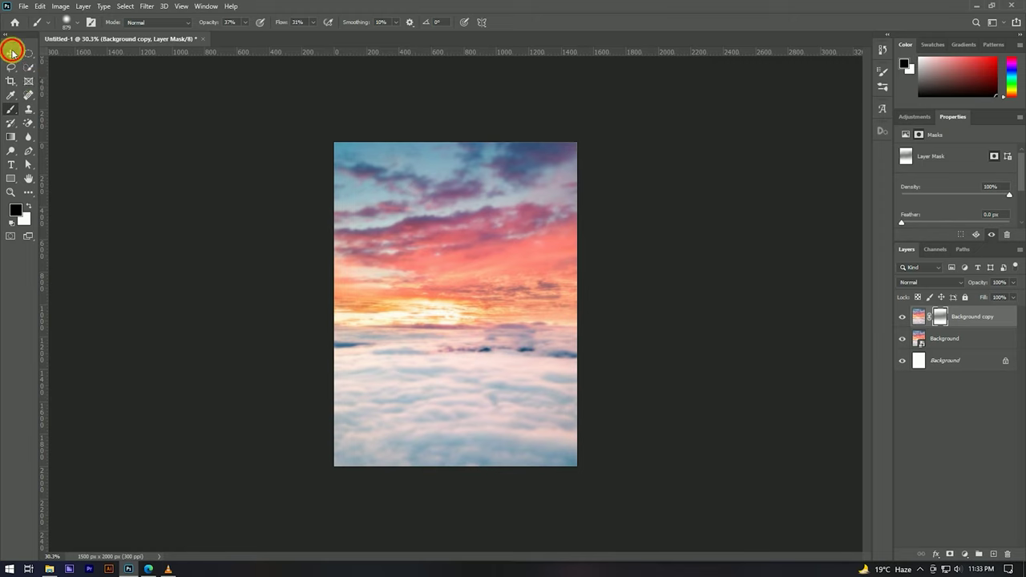
pyautogui.click(922, 385)
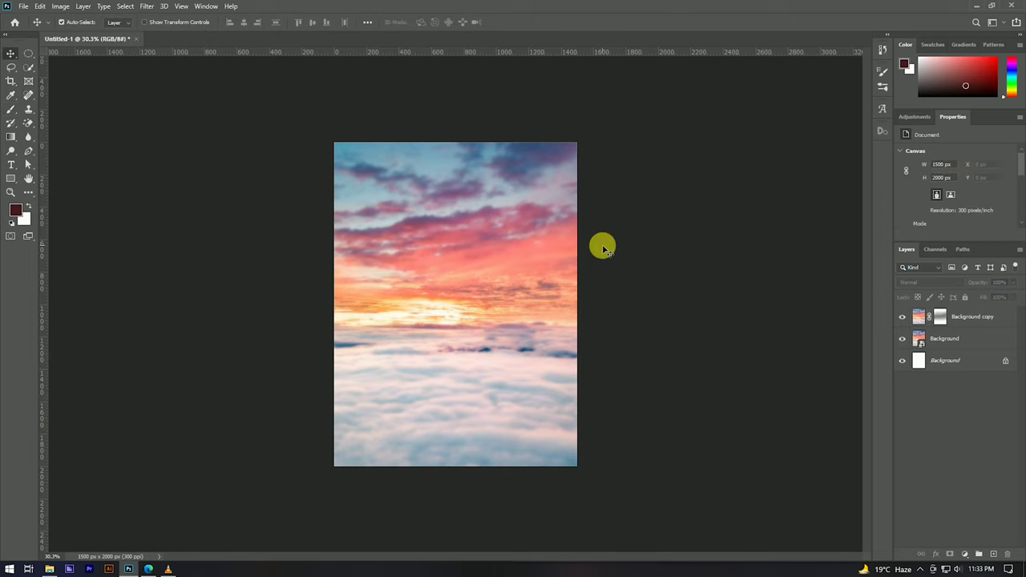
pyautogui.scroll(2, 500, 233)
pyautogui.scroll(2, 435, 211)
pyautogui.scroll(-3, 426, 210)
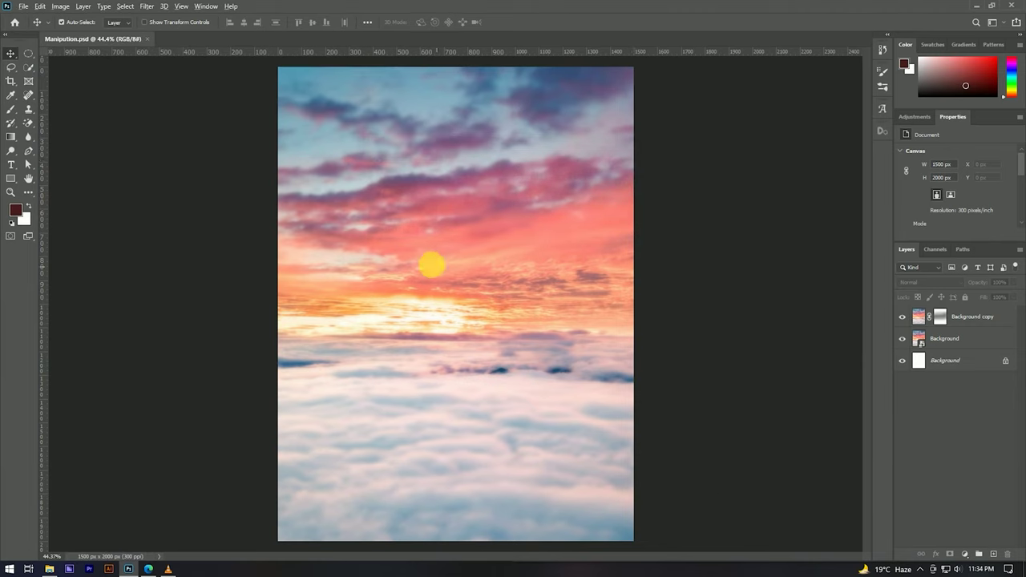
pyautogui.scroll(-2, 439, 270)
pyautogui.scroll(2, 481, 272)
pyautogui.scroll(-2, 480, 264)
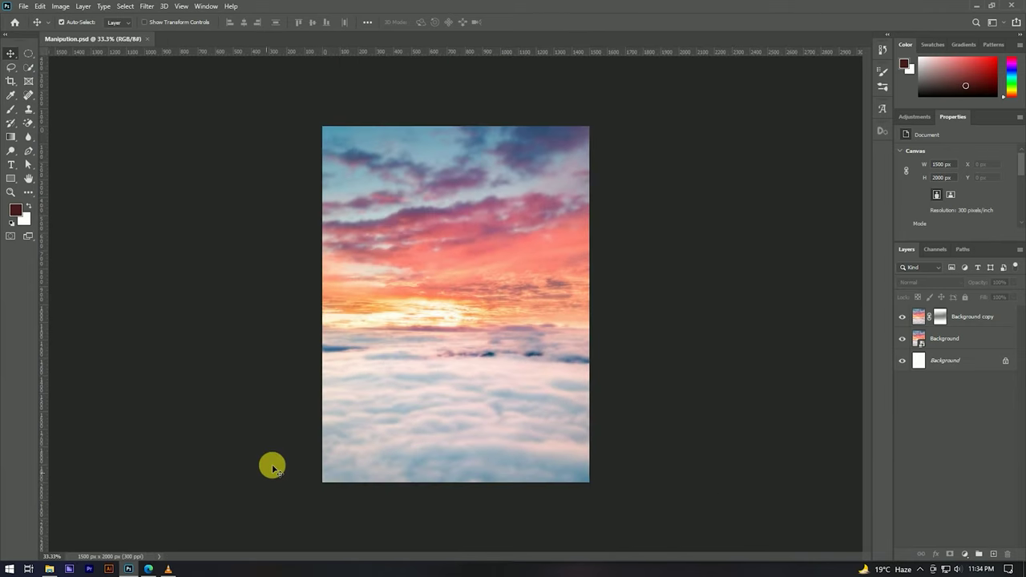
pyautogui.scroll(2, 561, 356)
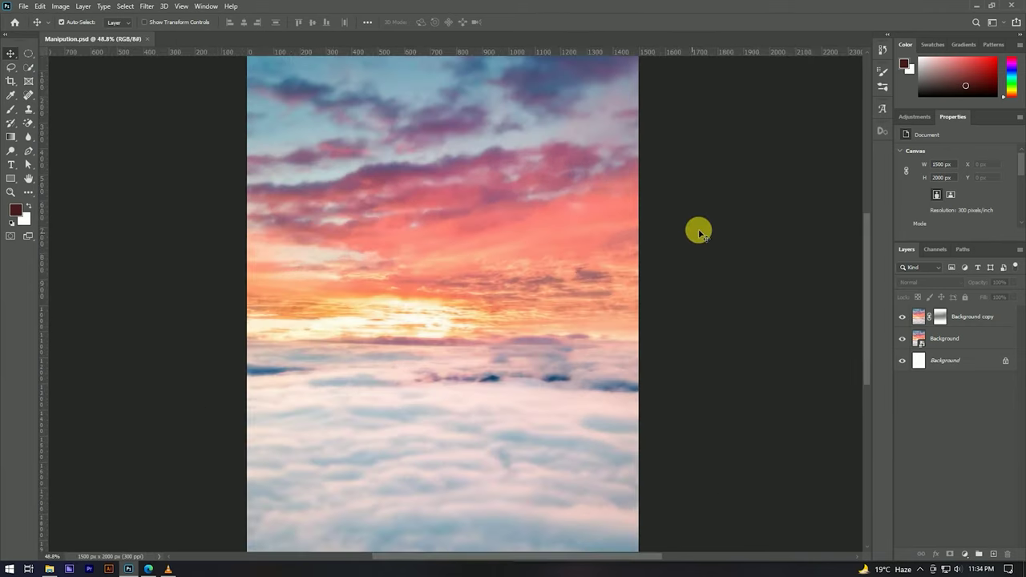
pyautogui.scroll(1, 692, 231)
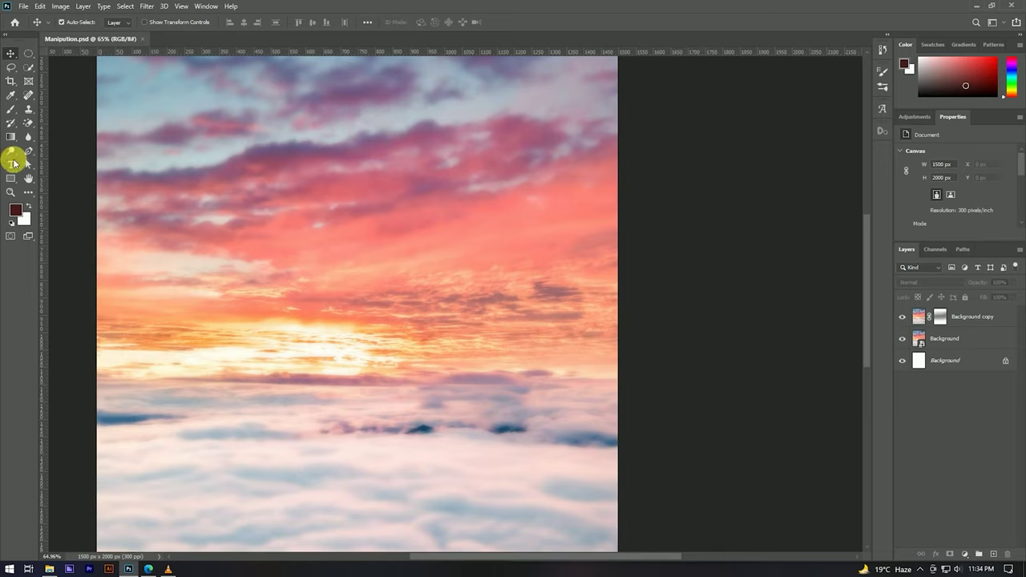
pyautogui.click(9, 178)
# Draw a white-filled 556 px square over the sunset sky
pyautogui.click(117, 21)
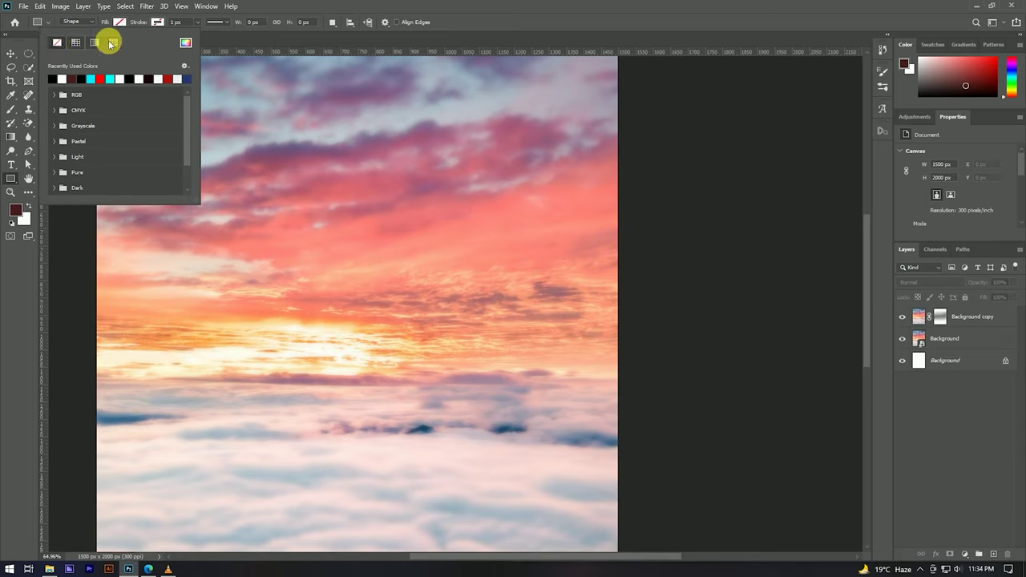
pyautogui.click(62, 79)
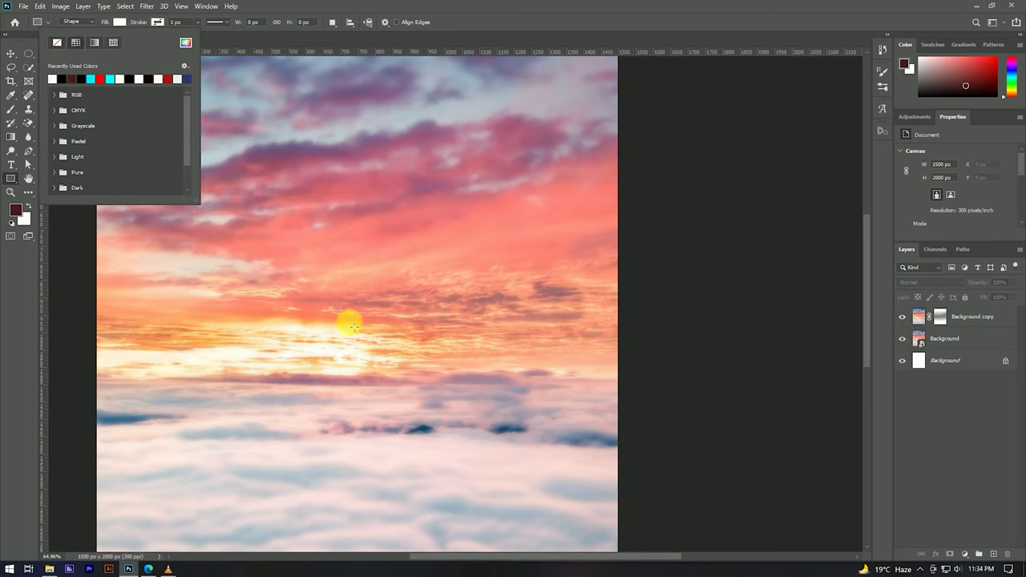
pyautogui.moveTo(353, 327); pyautogui.dragTo(567, 416)
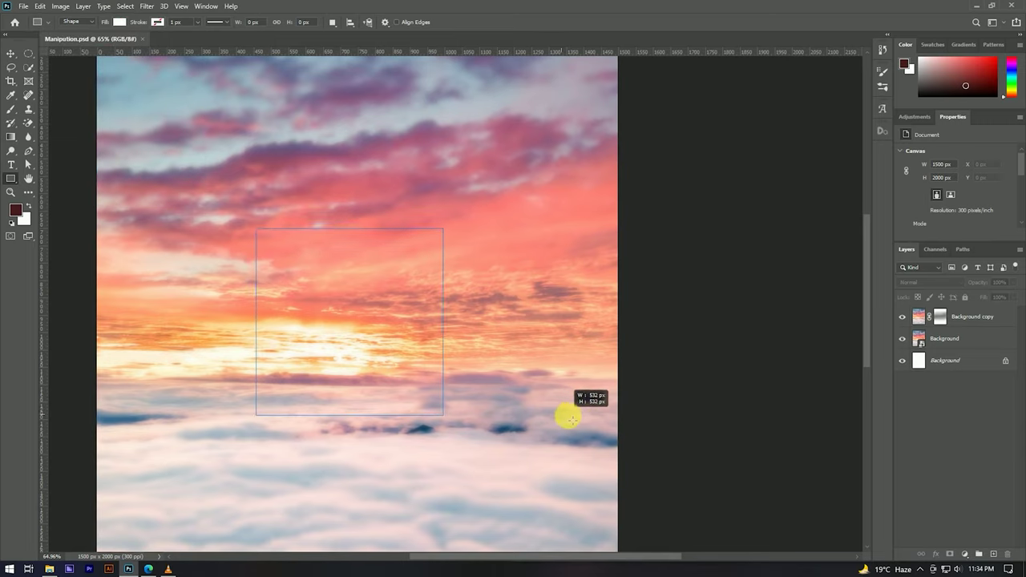
pyautogui.moveTo(567, 416); pyautogui.dragTo(584, 419)
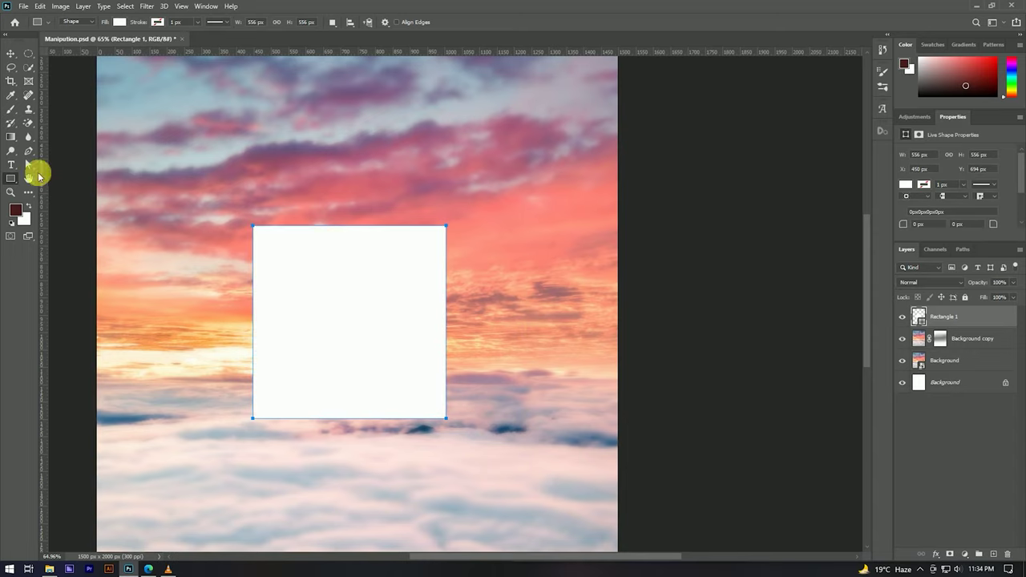
# Delete the square's bottom-right corner point to make a right triangle, then move it right and down
pyautogui.click(29, 163)
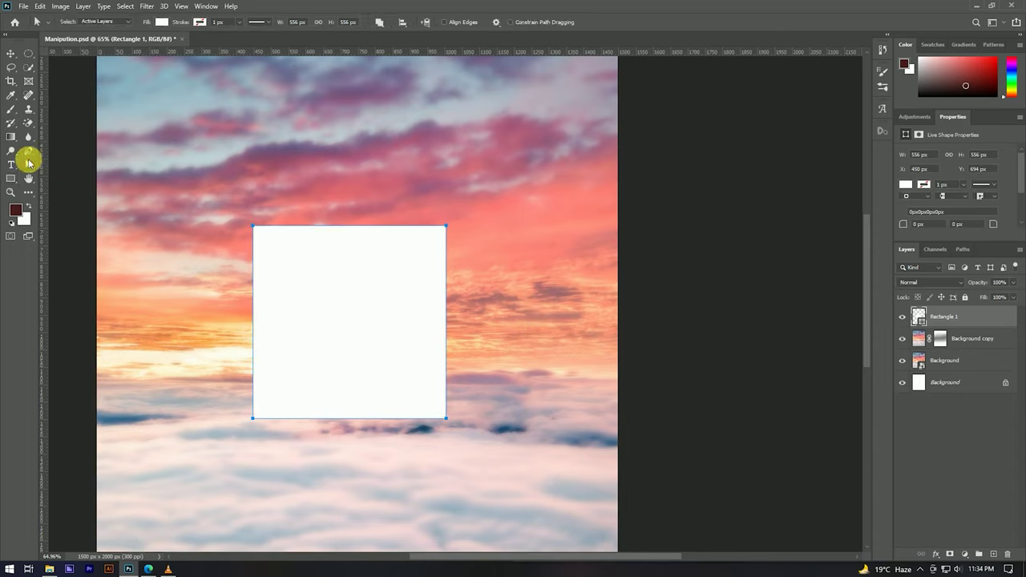
pyautogui.click(446, 417)
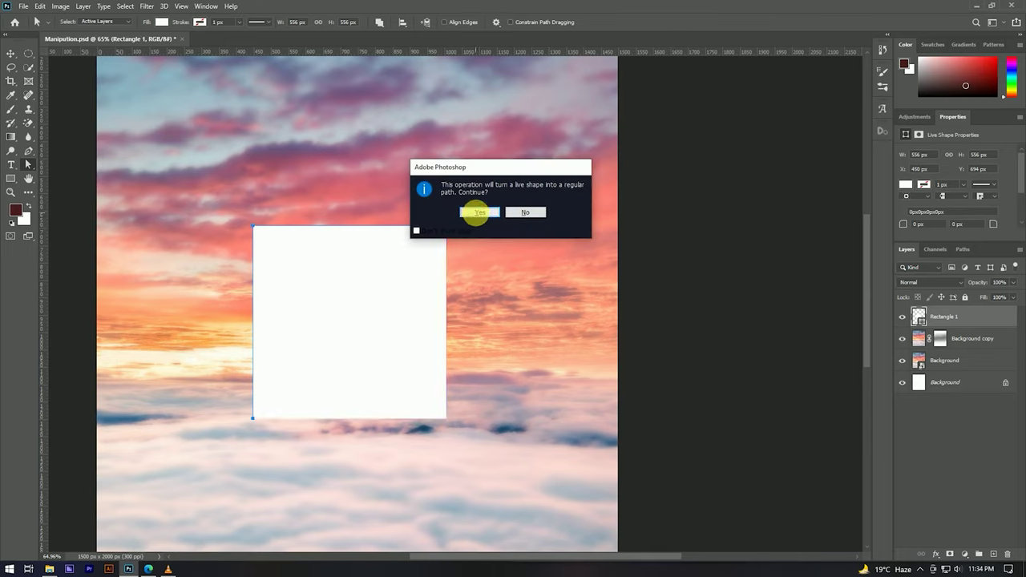
pyautogui.click(477, 212)
pyautogui.click(28, 150)
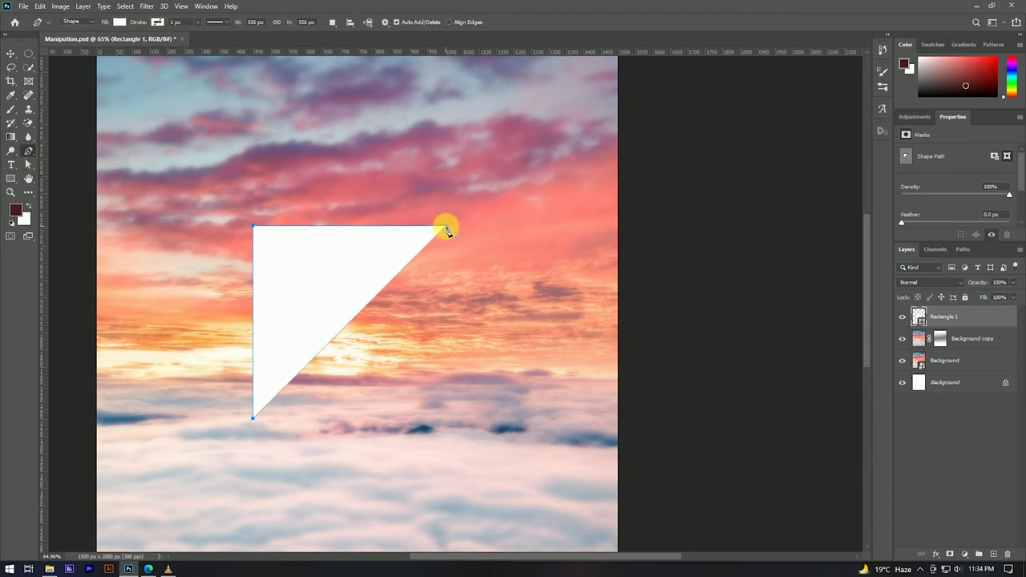
pyautogui.click(11, 52)
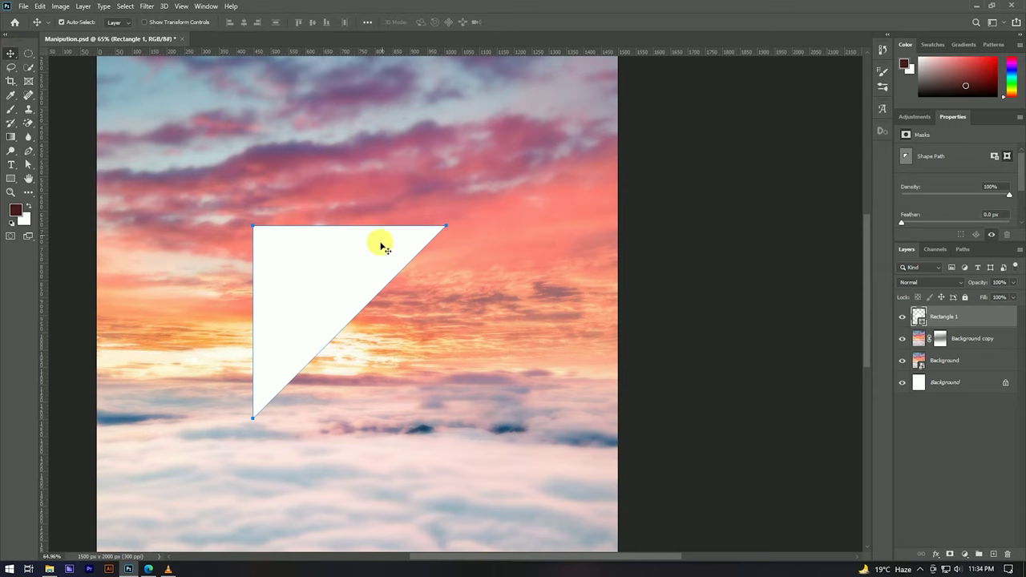
pyautogui.moveTo(353, 280); pyautogui.dragTo(449, 294)
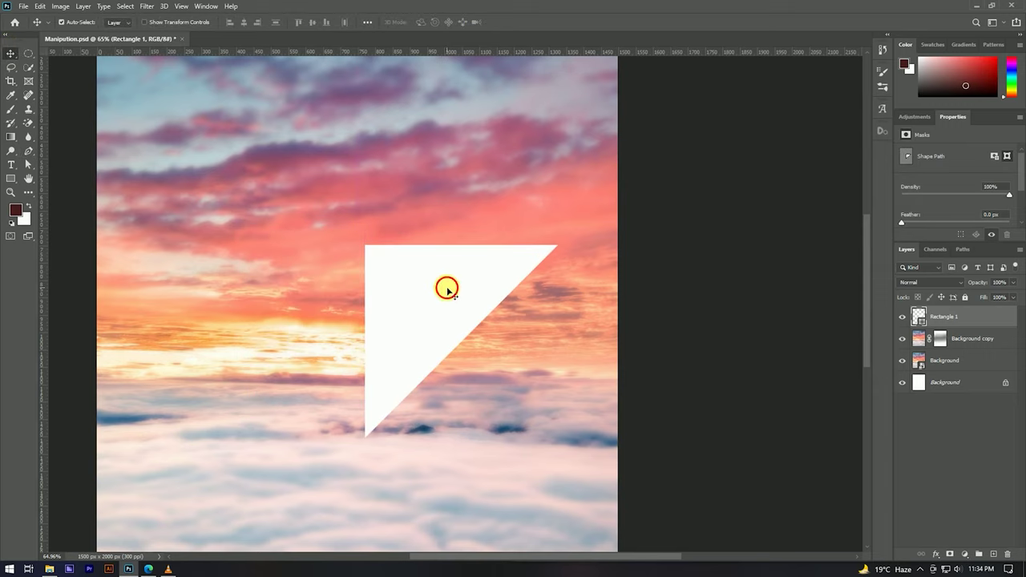
# Scale the triangle down, stretch it wider, and shift it left toward the canvas centre
pyautogui.scroll(-2, 449, 294)
pyautogui.scroll(1, 524, 277)
pyautogui.scroll(1, 526, 277)
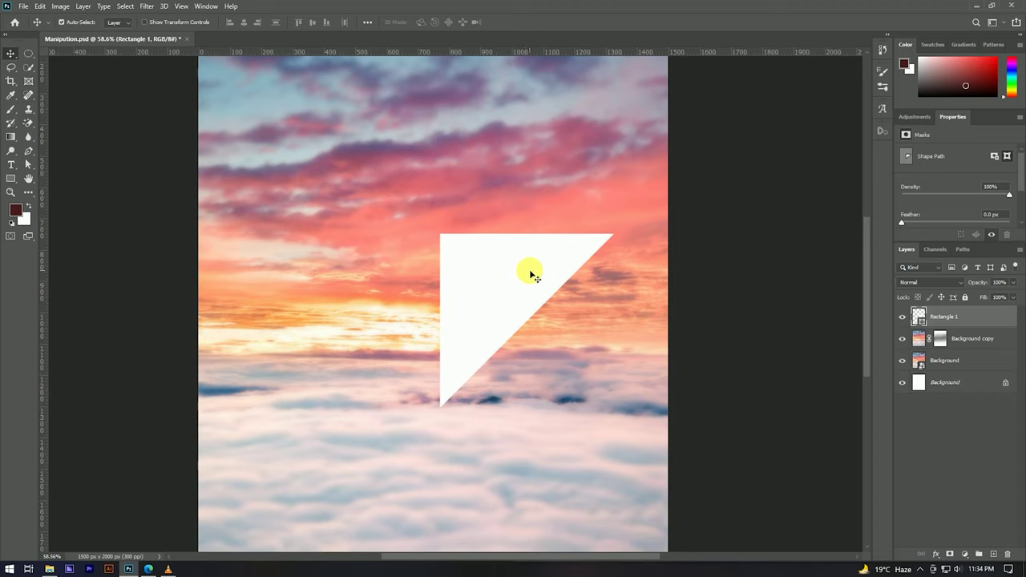
pyautogui.moveTo(523, 276); pyautogui.dragTo(529, 298)
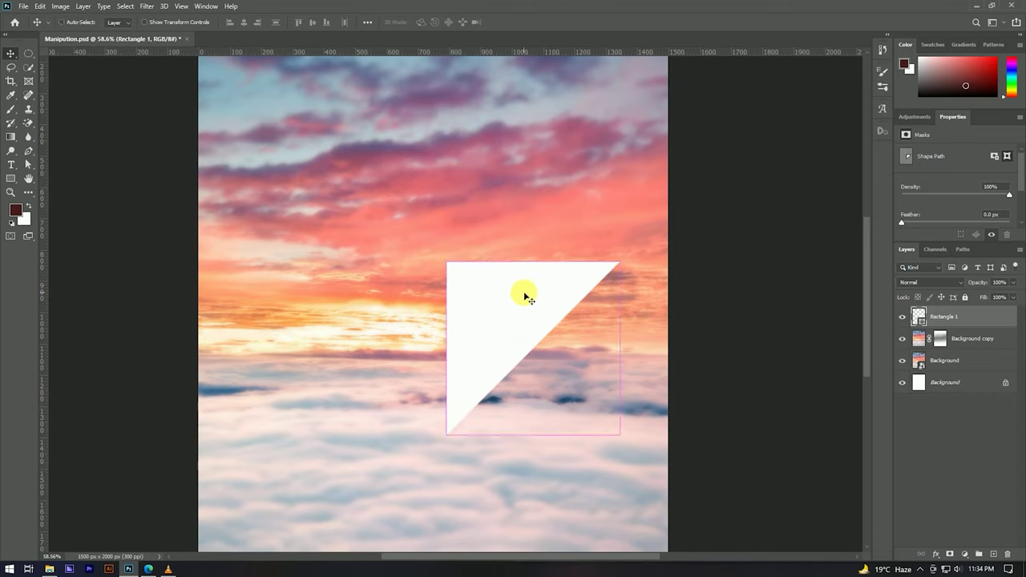
pyautogui.hotkey('ctrl', 't')
pyautogui.moveTo(536, 266); pyautogui.dragTo(531, 301)
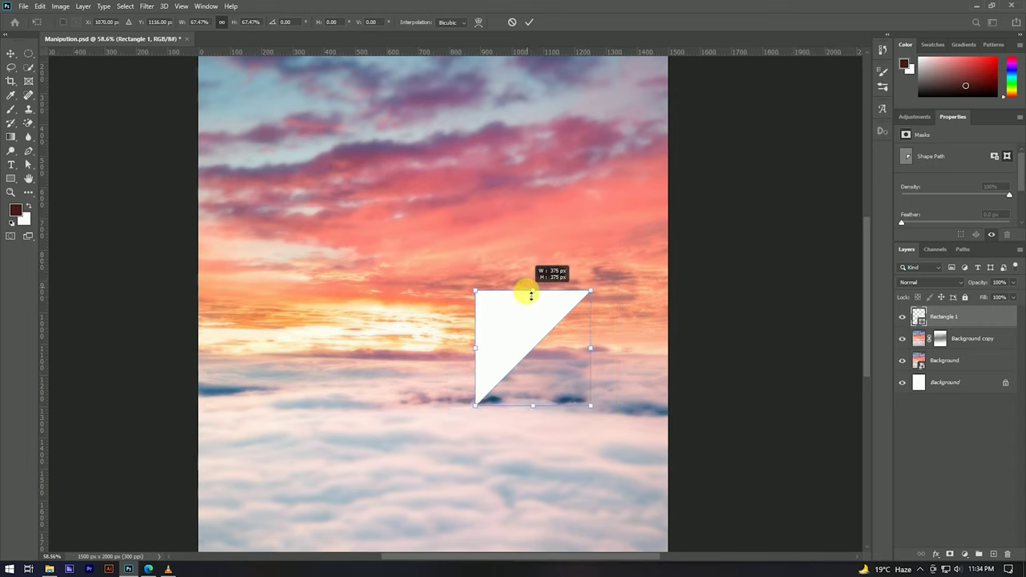
pyautogui.moveTo(587, 350); pyautogui.dragTo(623, 349)
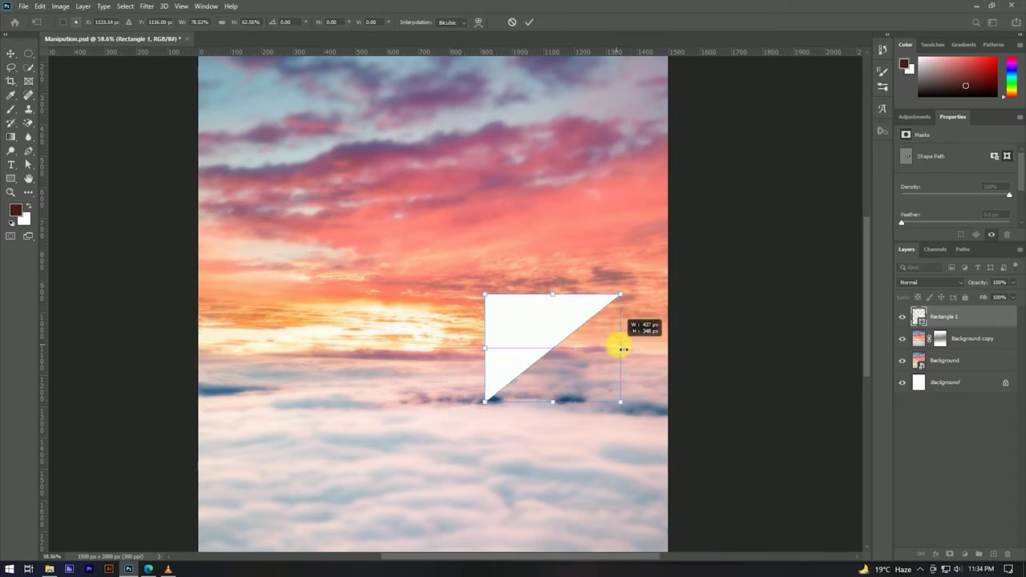
pyautogui.click(529, 22)
pyautogui.moveTo(545, 312)
pyautogui.mouseDown()
pyautogui.moveTo(527, 323)
pyautogui.moveTo(491, 322)
pyautogui.moveTo(495, 312)
pyautogui.mouseUp()
# Pull the triangle's top-left anchor downward with Direct Selection so the top edge slopes
pyautogui.scroll(2, 494, 312)
pyautogui.scroll(1, 486, 344)
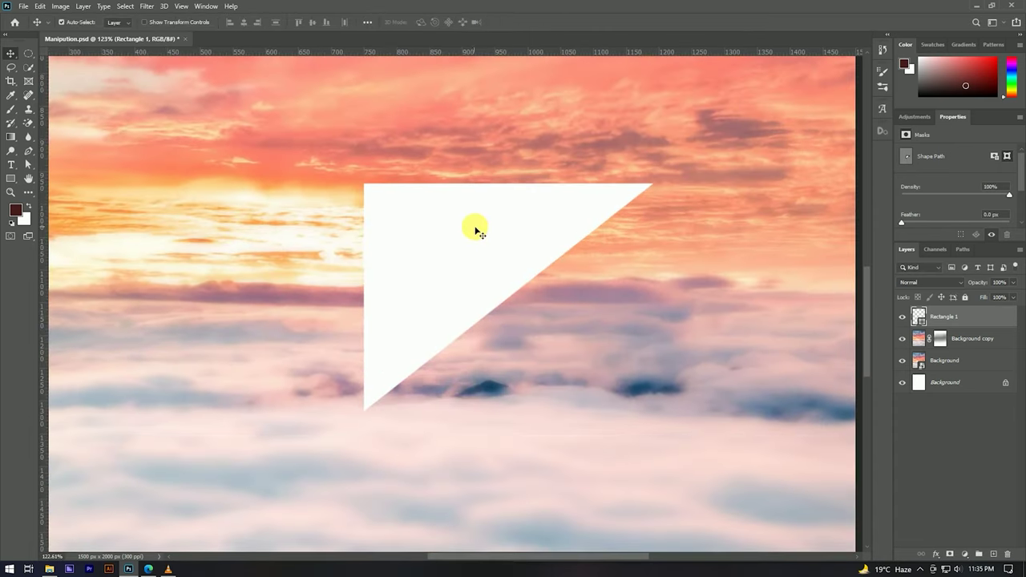
pyautogui.click(29, 169)
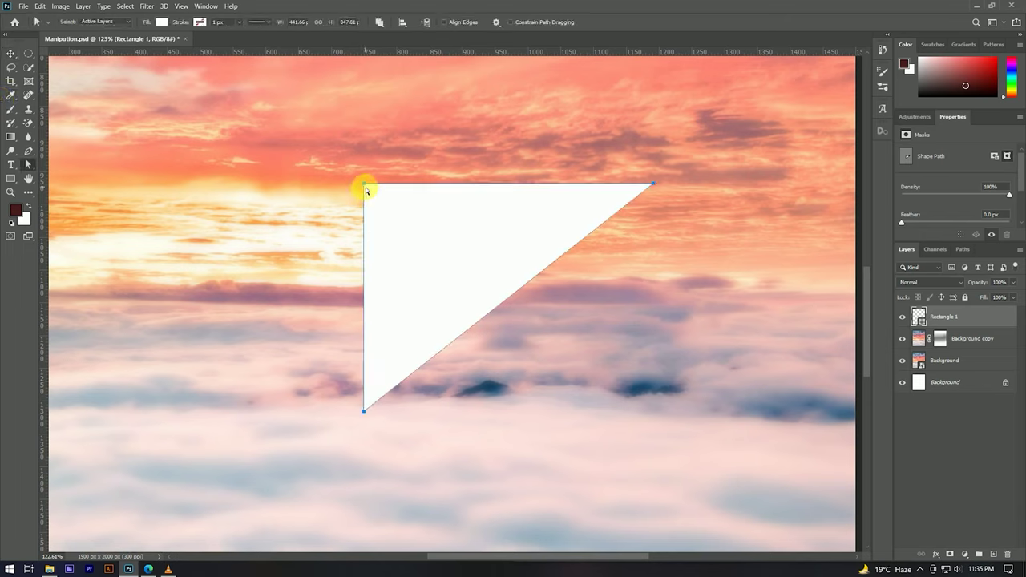
pyautogui.click(365, 187)
pyautogui.click(363, 188)
pyautogui.click(364, 187)
pyautogui.moveTo(365, 188); pyautogui.dragTo(367, 225)
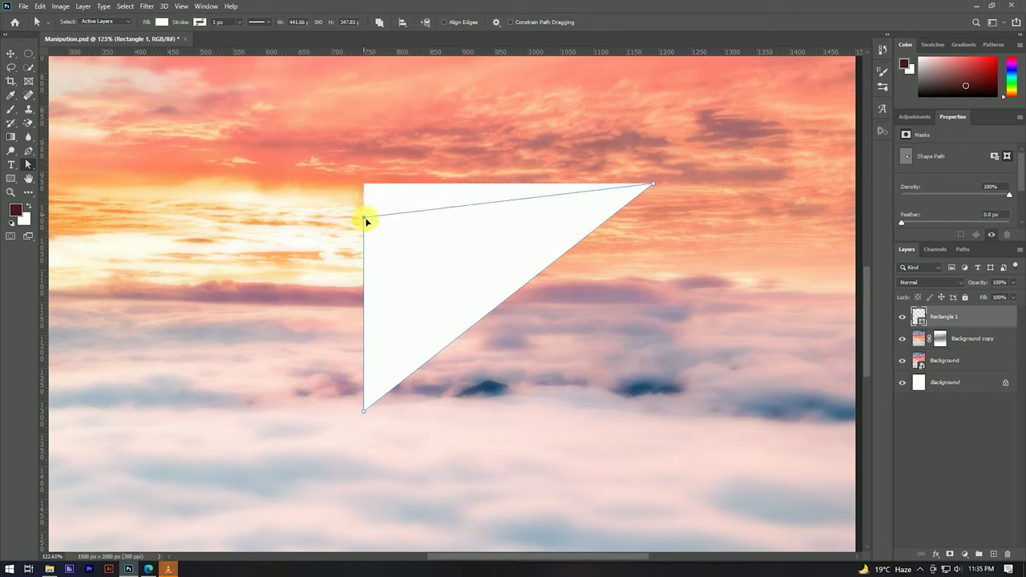
pyautogui.moveTo(366, 227); pyautogui.dragTo(367, 222)
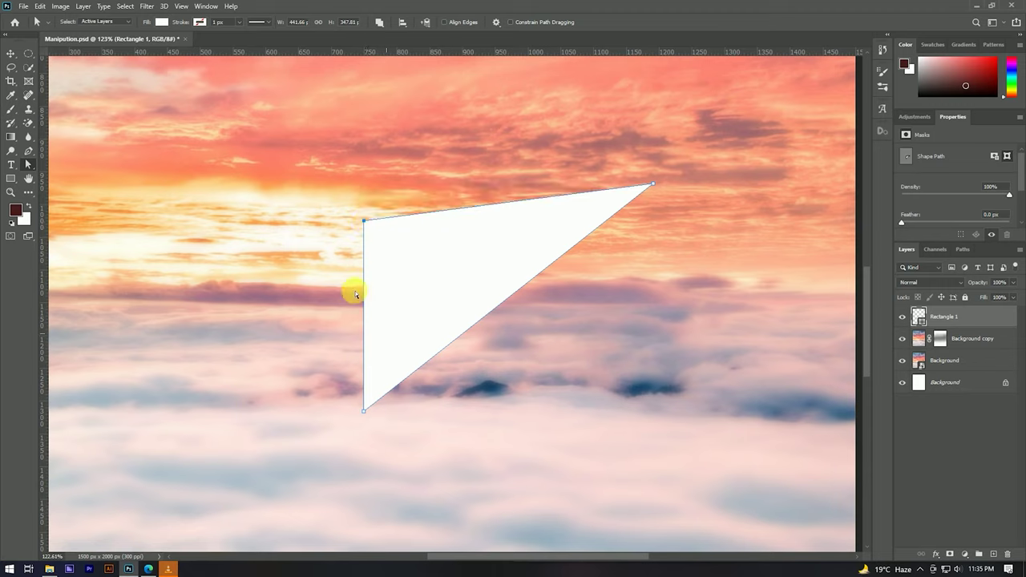
pyautogui.click(9, 60)
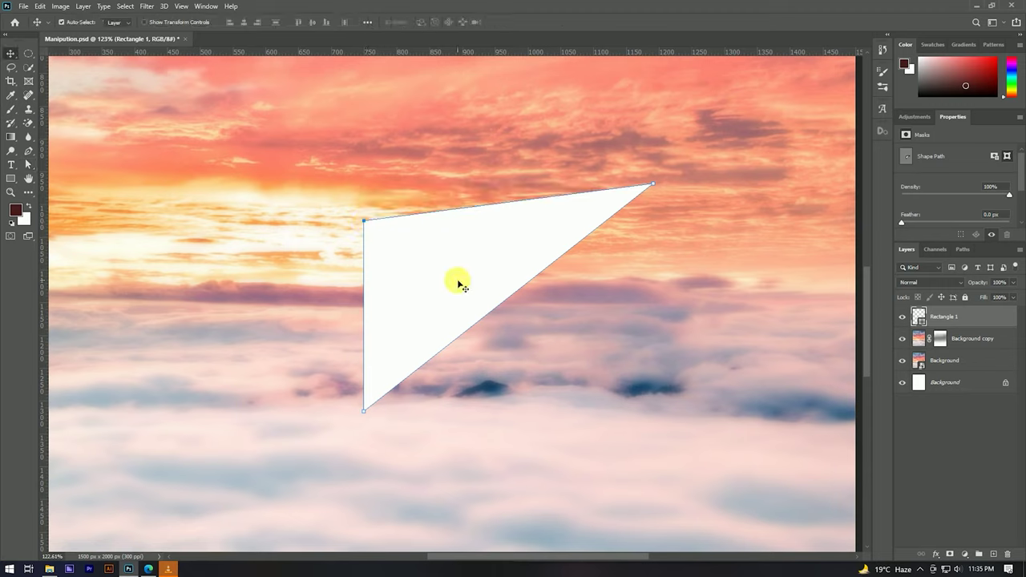
pyautogui.scroll(-2, 476, 257)
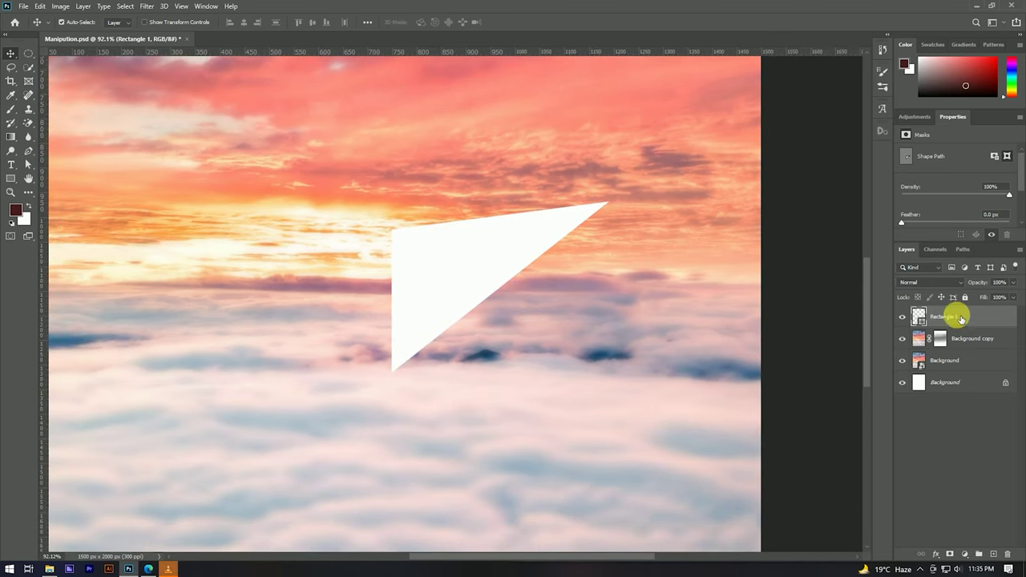
pyautogui.rightClick(978, 319)
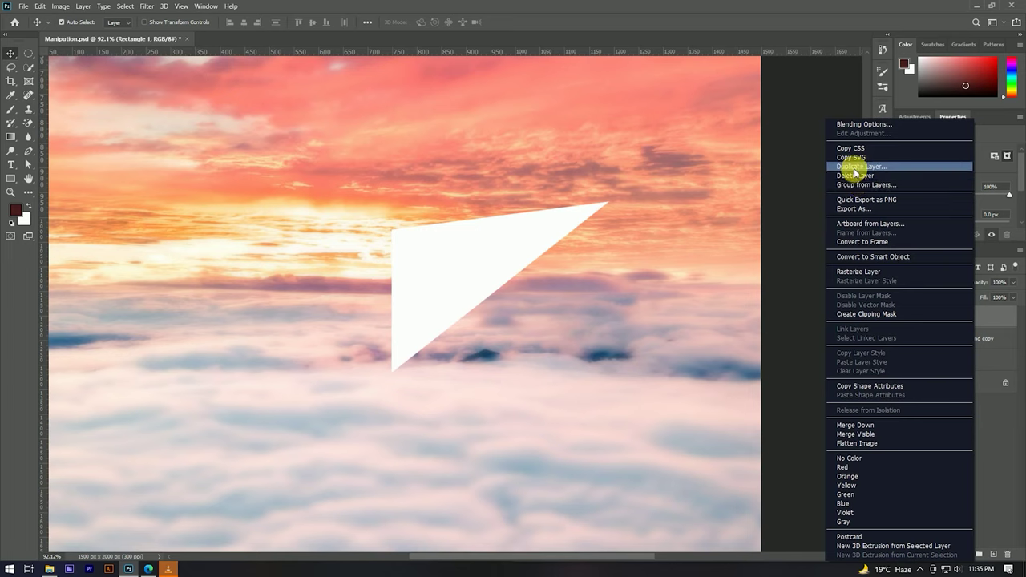
# Duplicate the triangle as Rectangle 1 copy, move it left and flip it horizontally
pyautogui.click(854, 167)
pyautogui.click(599, 160)
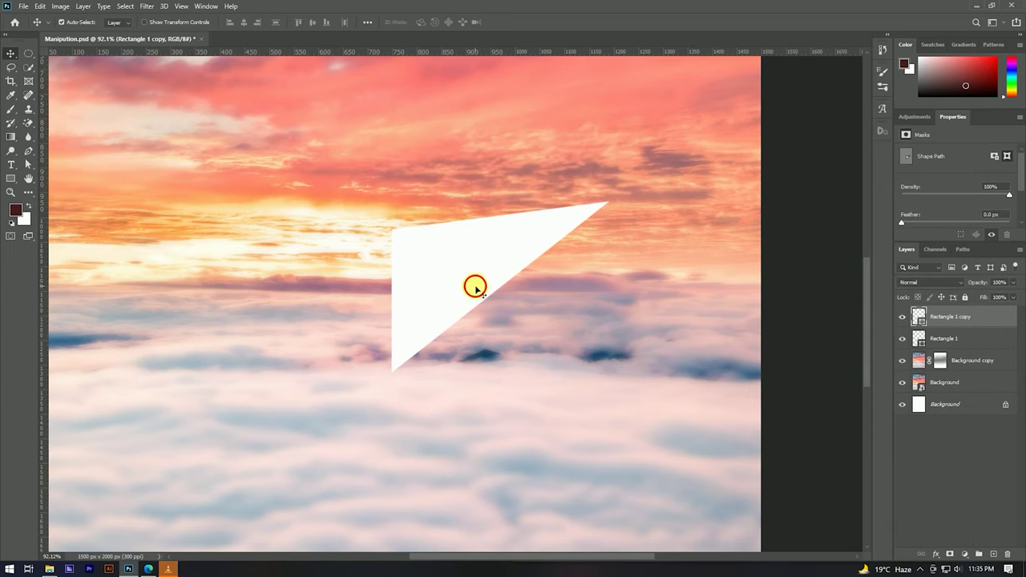
pyautogui.moveTo(476, 276); pyautogui.dragTo(261, 282)
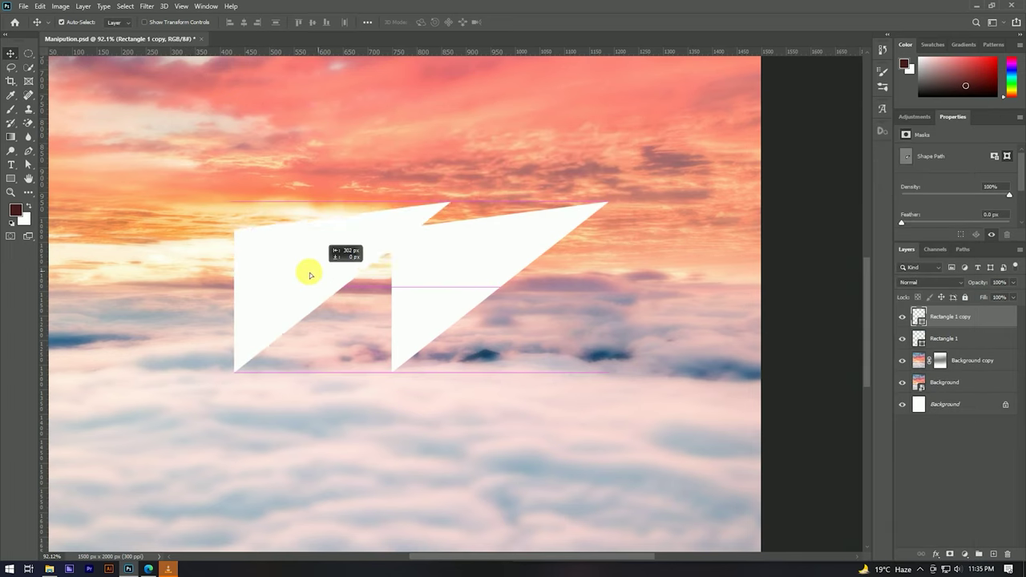
pyautogui.hotkey('ctrl', 't')
pyautogui.rightClick(261, 279)
pyautogui.click(309, 459)
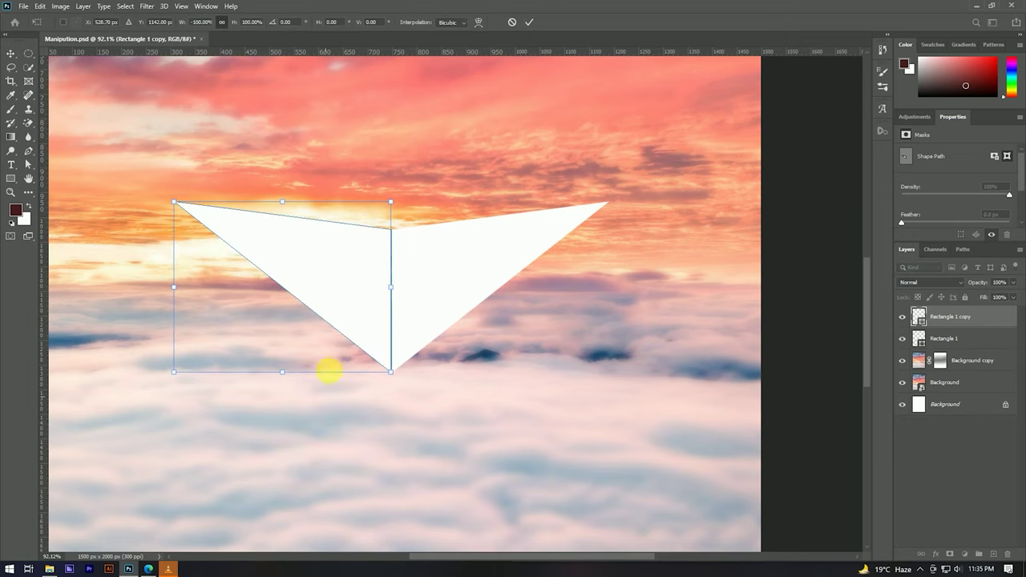
pyautogui.click(530, 28)
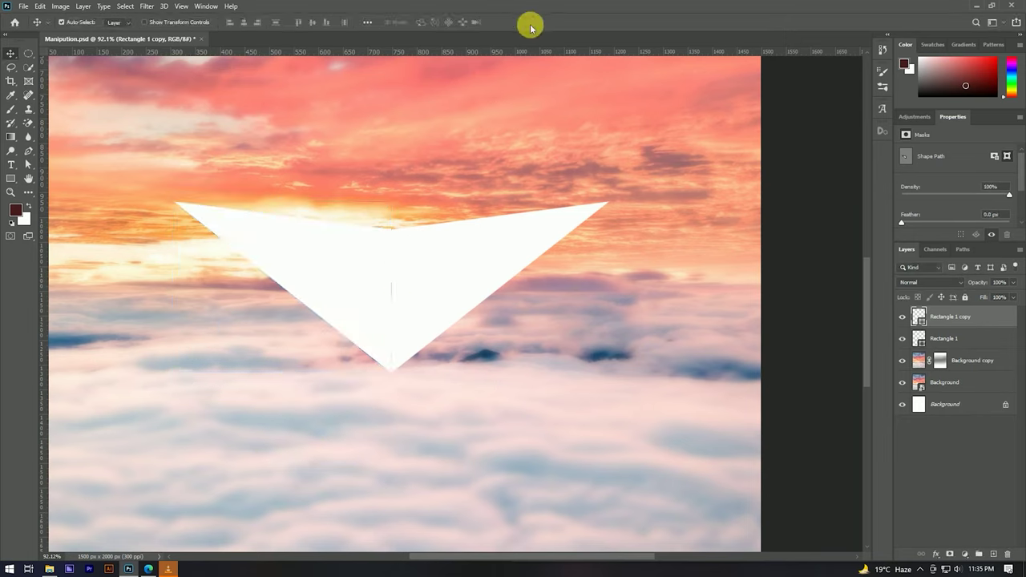
# Nudge the flipped copy until its edge butts against the original, forming an inverted pyramid
pyautogui.scroll(2, 404, 254)
pyautogui.scroll(4, 385, 232)
pyautogui.moveTo(361, 213); pyautogui.dragTo(364, 212)
pyautogui.scroll(2, 365, 212)
pyautogui.scroll(2, 365, 212)
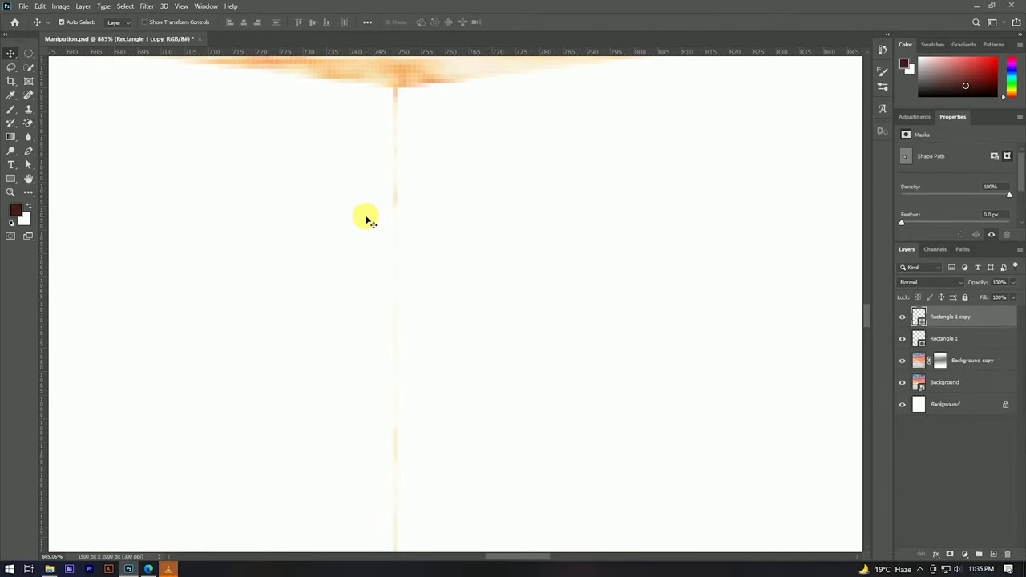
pyautogui.moveTo(348, 215); pyautogui.dragTo(355, 213)
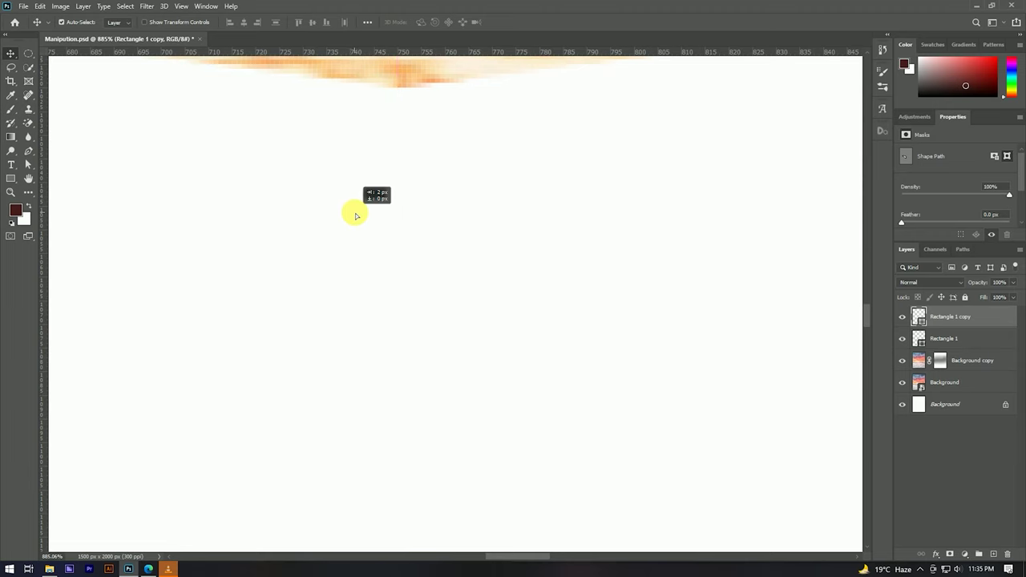
pyautogui.scroll(-2, 401, 246)
pyautogui.scroll(-5, 399, 241)
pyautogui.scroll(-1, 398, 238)
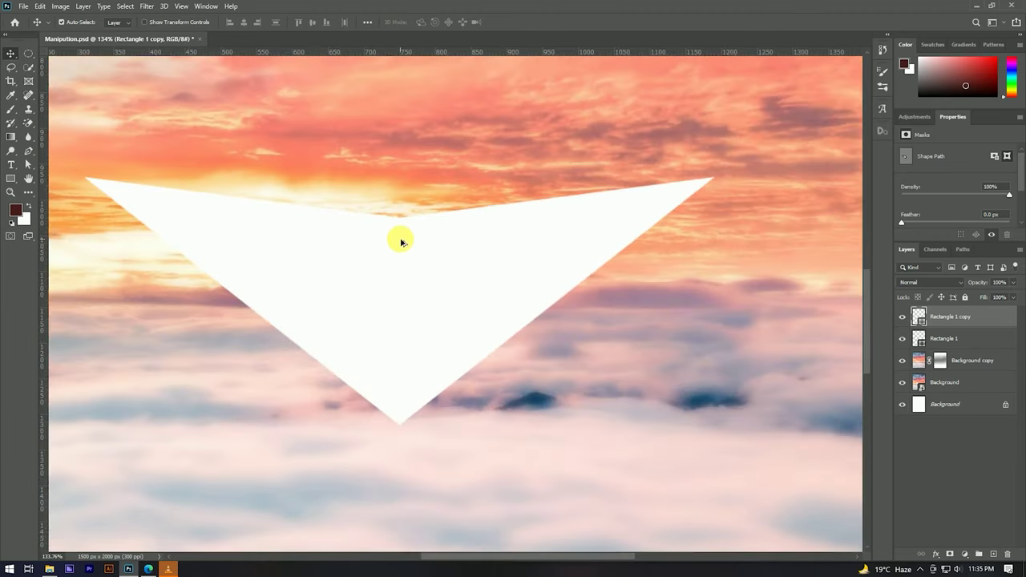
pyautogui.scroll(-2, 397, 245)
pyautogui.scroll(2, 431, 214)
pyautogui.scroll(1, 431, 215)
pyautogui.scroll(1, 412, 224)
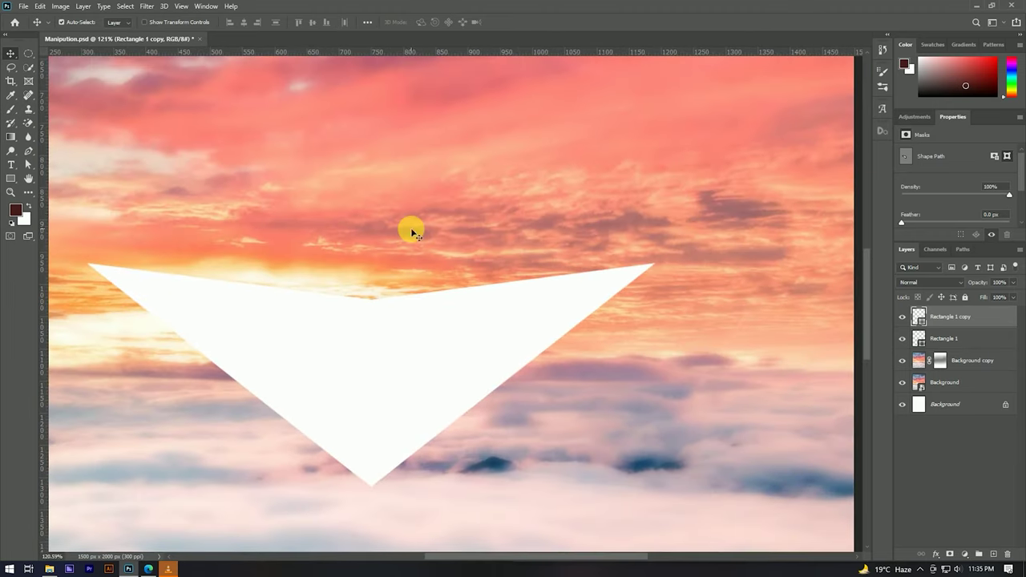
pyautogui.scroll(-1, 411, 228)
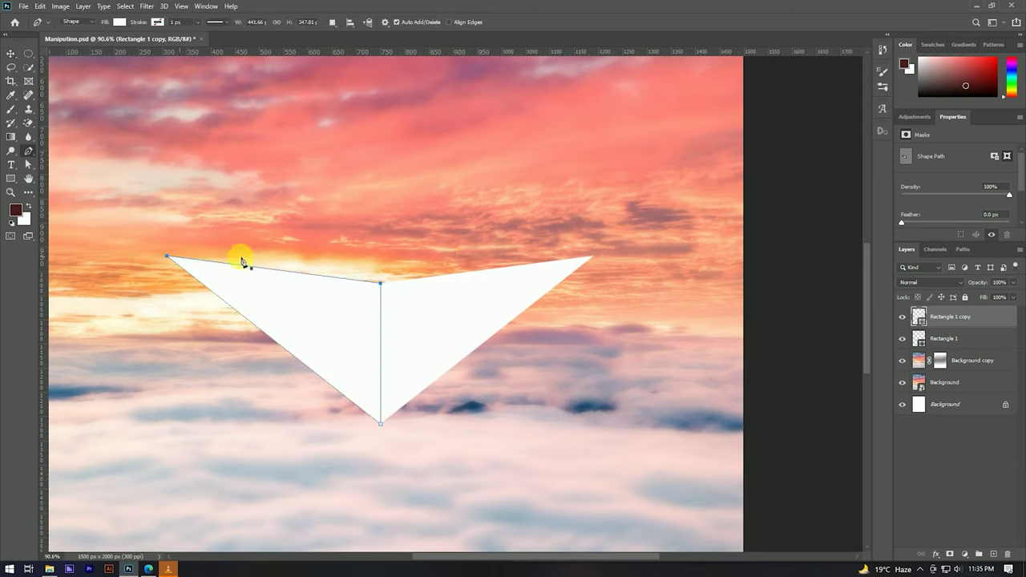
# Draw a closed white pen shape between the pyramid's left and right tips to fill the top notch
pyautogui.click(9, 55)
pyautogui.click(913, 428)
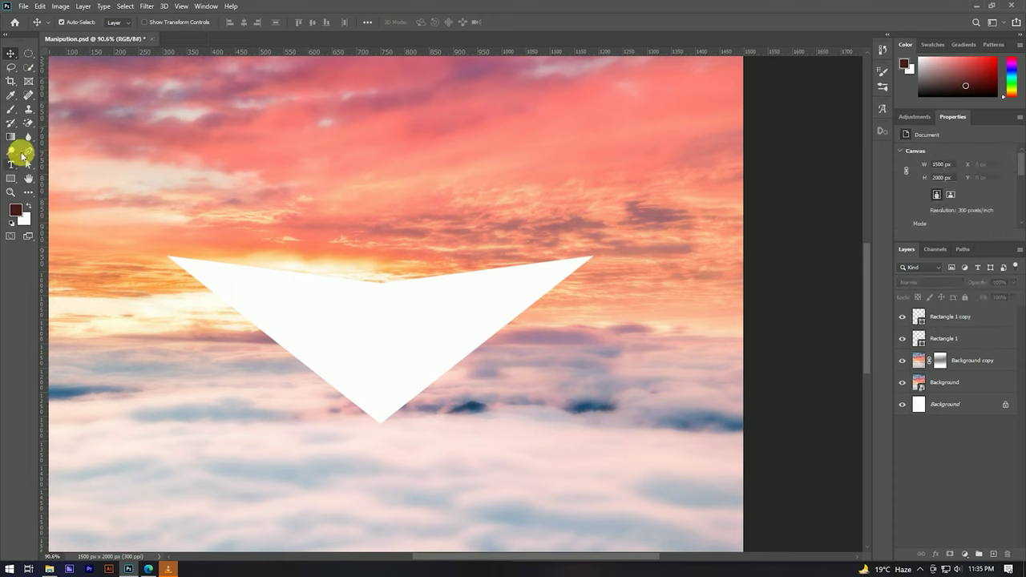
pyautogui.click(19, 157)
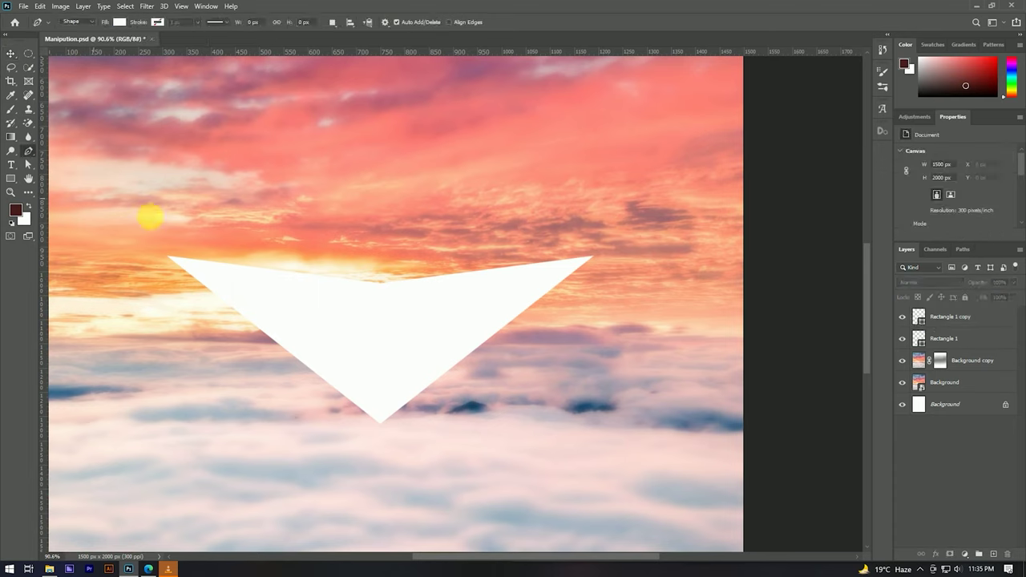
pyautogui.click(167, 257)
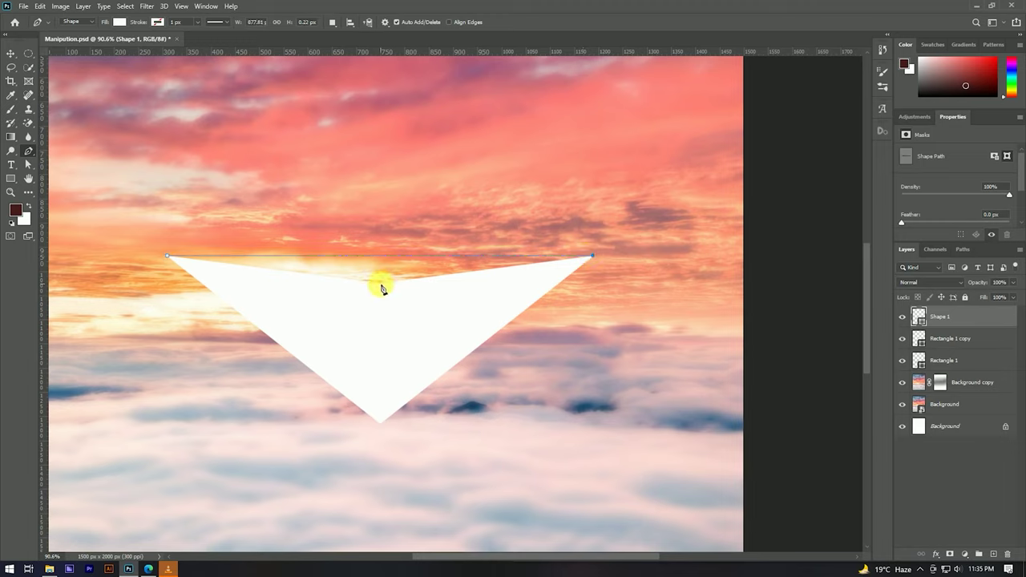
pyautogui.click(381, 284)
pyautogui.click(169, 258)
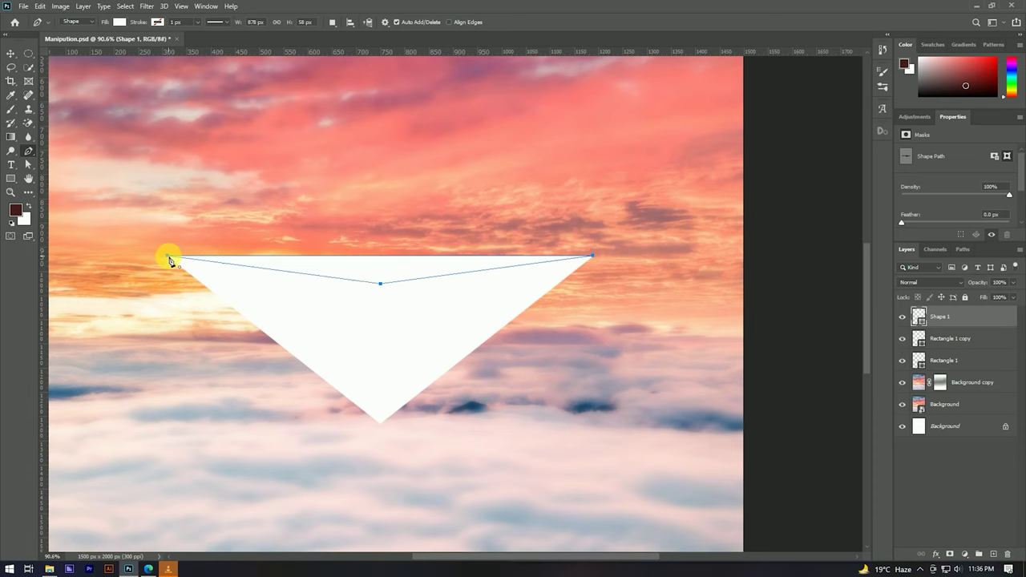
# Deselect and reselect Shape 1 to inspect how it caps the triangle
pyautogui.click(10, 54)
pyautogui.scroll(-5, 384, 185)
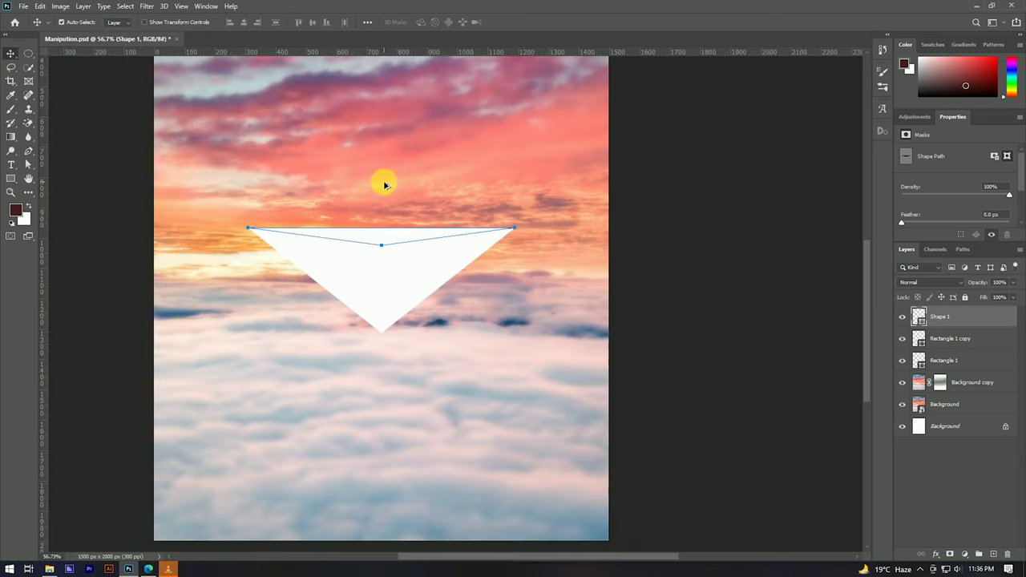
pyautogui.click(741, 304)
pyautogui.scroll(2, 374, 238)
pyautogui.scroll(3, 497, 238)
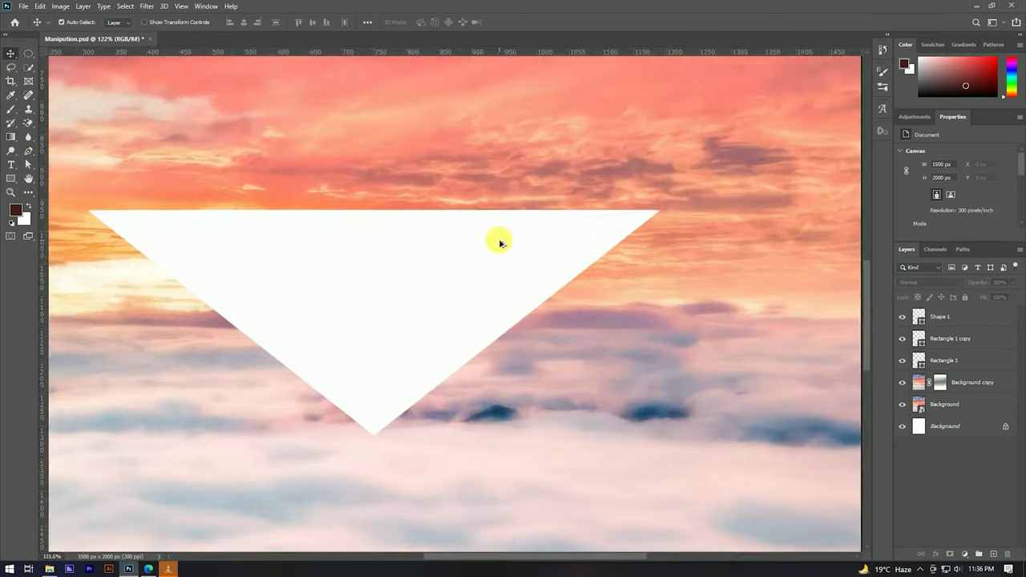
pyautogui.scroll(-4, 501, 238)
pyautogui.scroll(3, 600, 211)
pyautogui.scroll(3, 586, 235)
pyautogui.scroll(2, 559, 236)
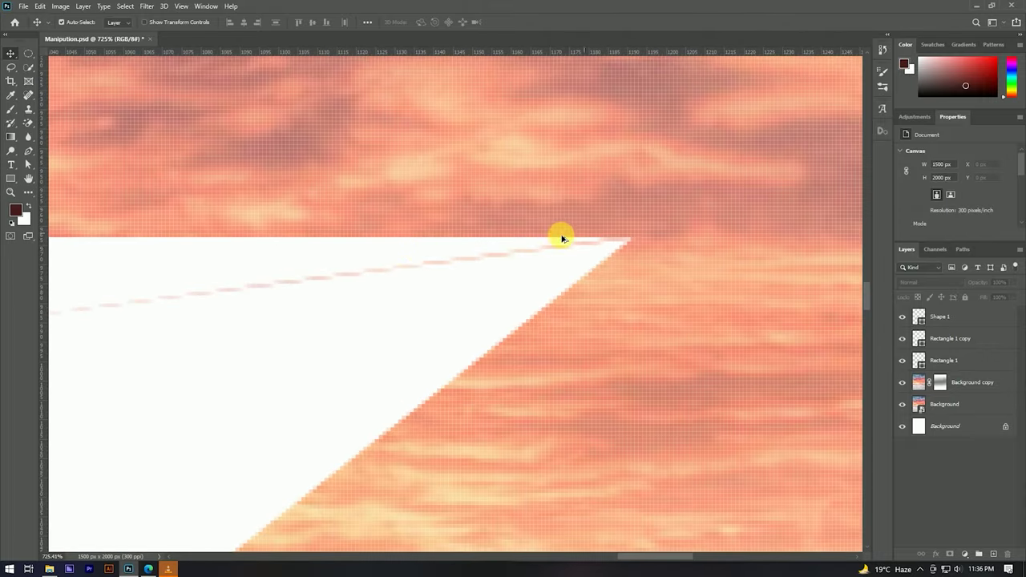
pyautogui.click(415, 253)
# Check Shape 1's corner anchors and toggle its visibility to compare
pyautogui.click(29, 165)
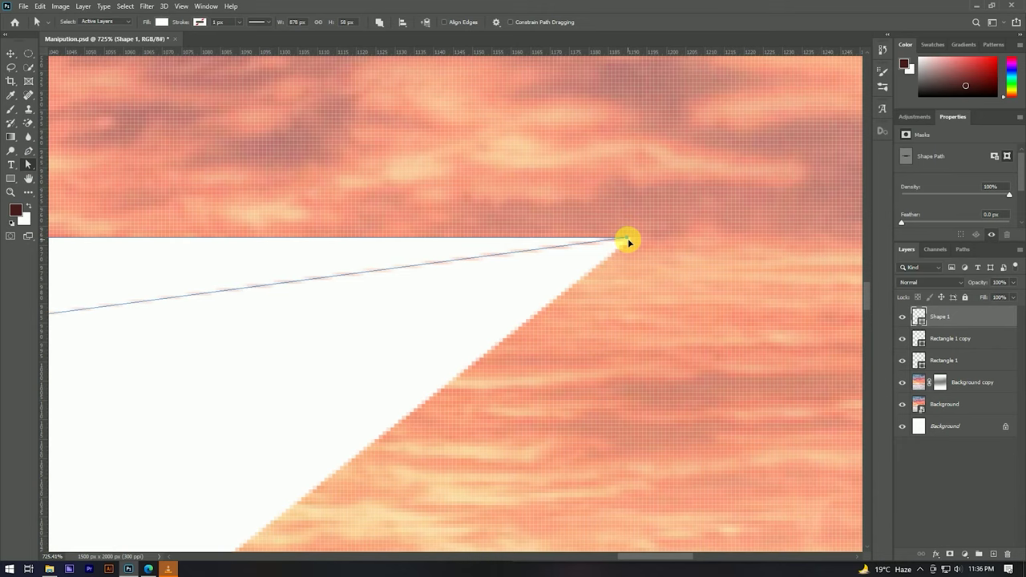
pyautogui.scroll(-2, 629, 238)
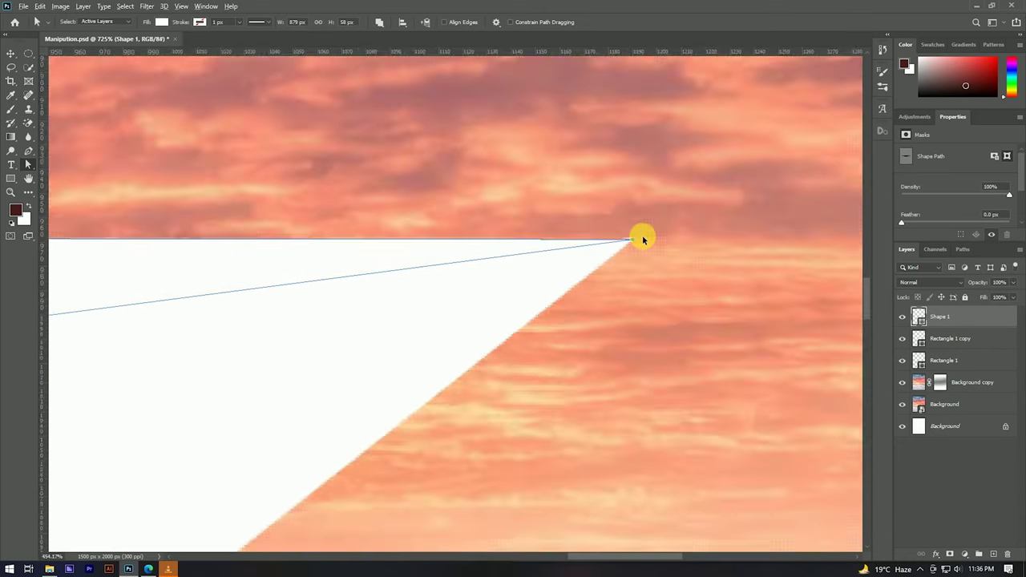
pyautogui.scroll(-3, 642, 235)
pyautogui.scroll(-2, 652, 234)
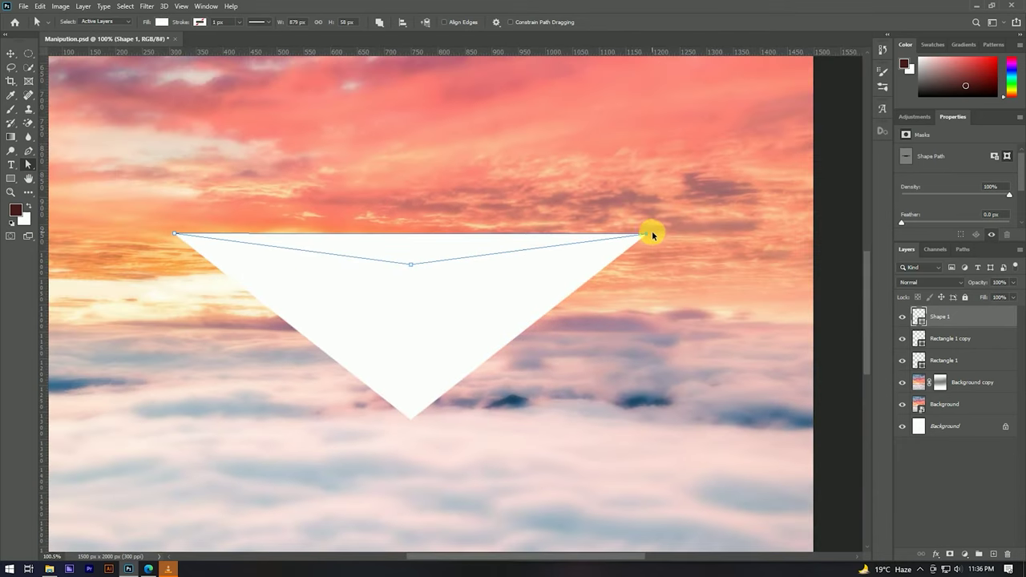
pyautogui.click(11, 56)
pyautogui.scroll(-1, 452, 219)
pyautogui.click(902, 317)
pyautogui.click(901, 318)
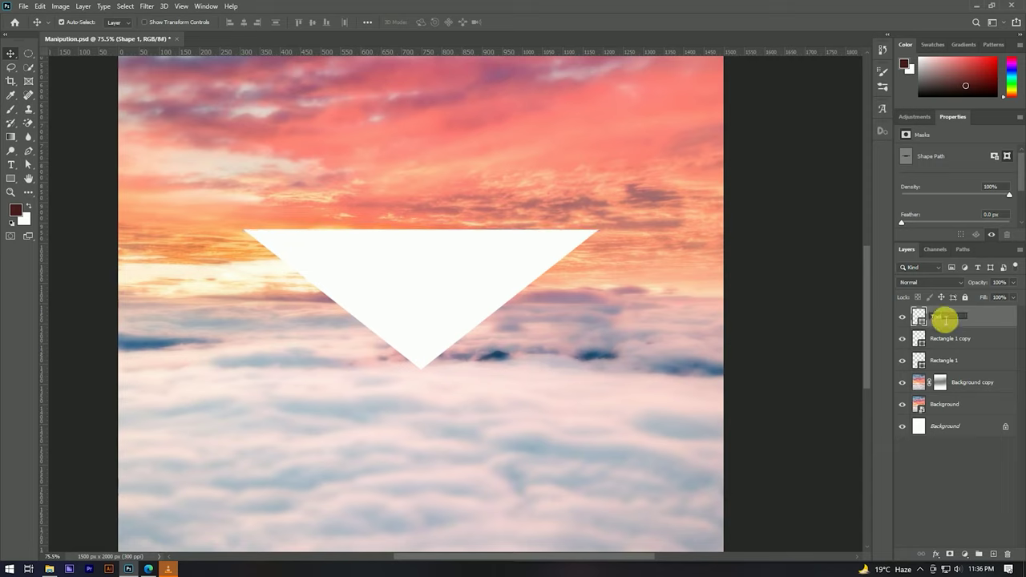
pyautogui.write('Top')
# Rename Rectangle 1 to Right and Rectangle 1 copy to Left
pyautogui.click(902, 360)
pyautogui.click(901, 359)
pyautogui.doubleClick(944, 361)
pyautogui.write('Right')
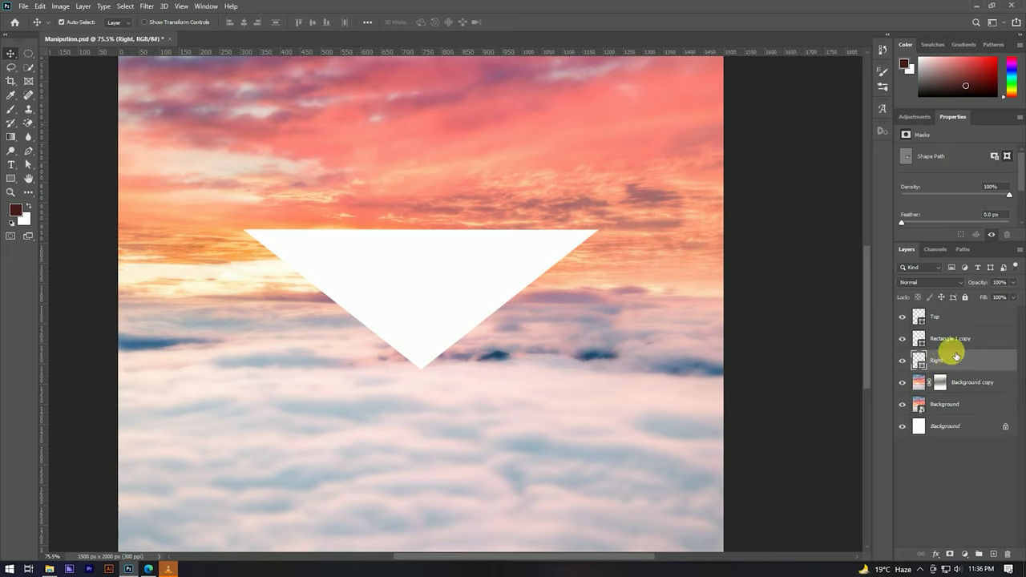
pyautogui.doubleClick(946, 339)
pyautogui.write('Left')
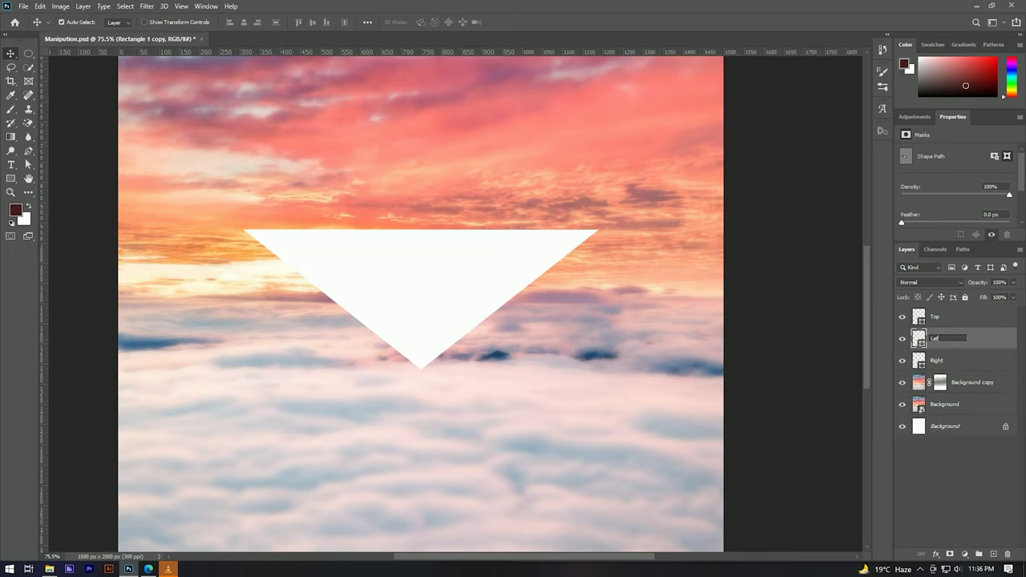
pyautogui.press('Return')
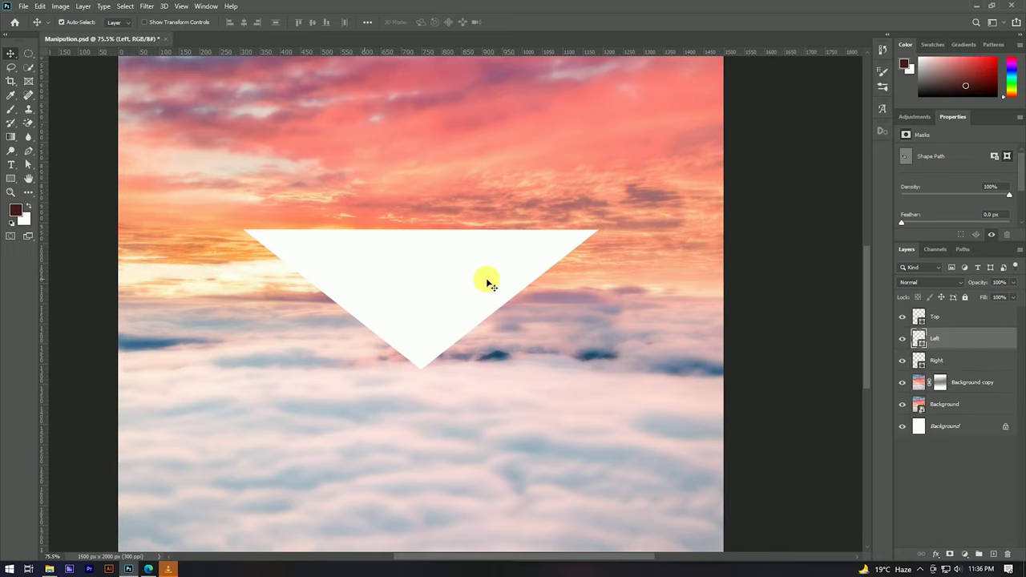
# Place bronze-pattern-background.jpg from the source folder onto the canvas
pyautogui.scroll(-3, 487, 282)
pyautogui.scroll(3, 443, 248)
pyautogui.scroll(-2, 465, 229)
pyautogui.scroll(-3, 456, 265)
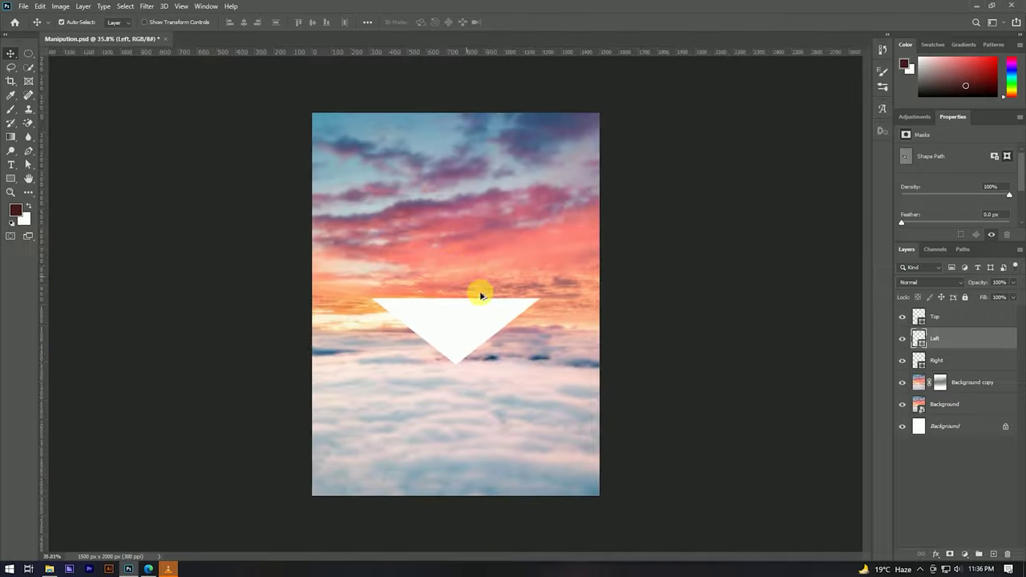
pyautogui.scroll(1, 481, 297)
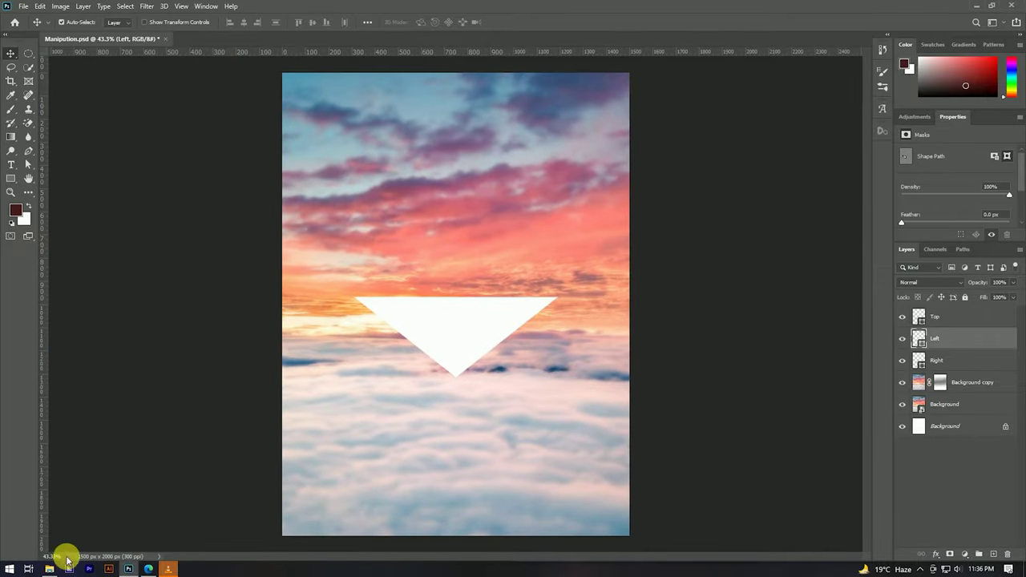
pyautogui.scroll(2, 572, 305)
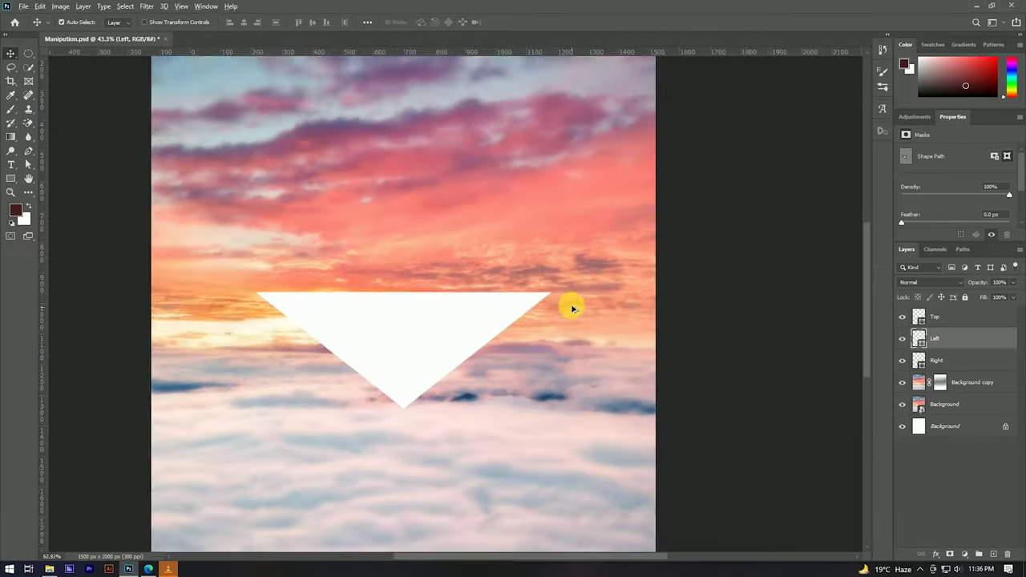
pyautogui.scroll(1, 451, 362)
pyautogui.scroll(-2, 409, 320)
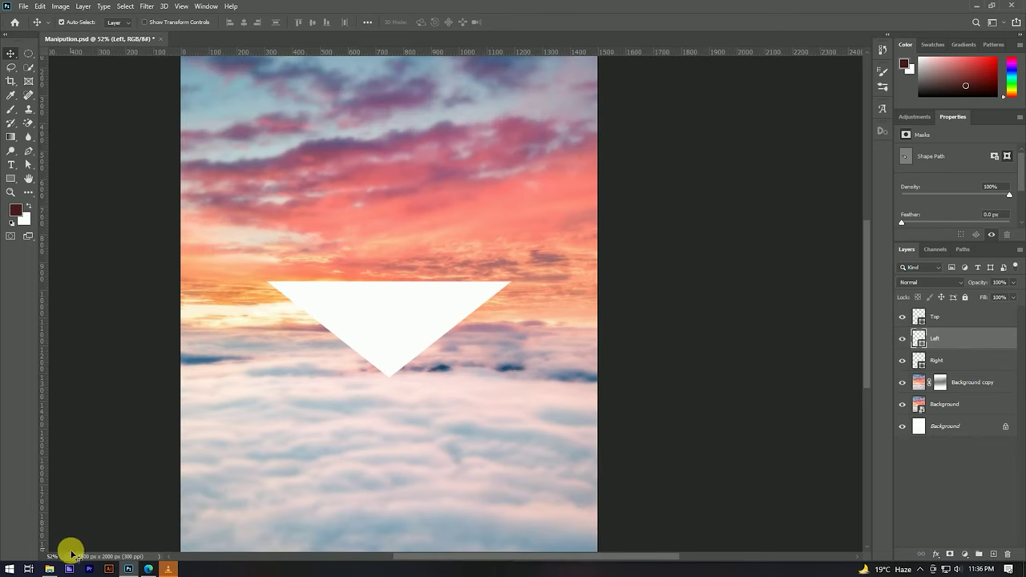
pyautogui.click(49, 569)
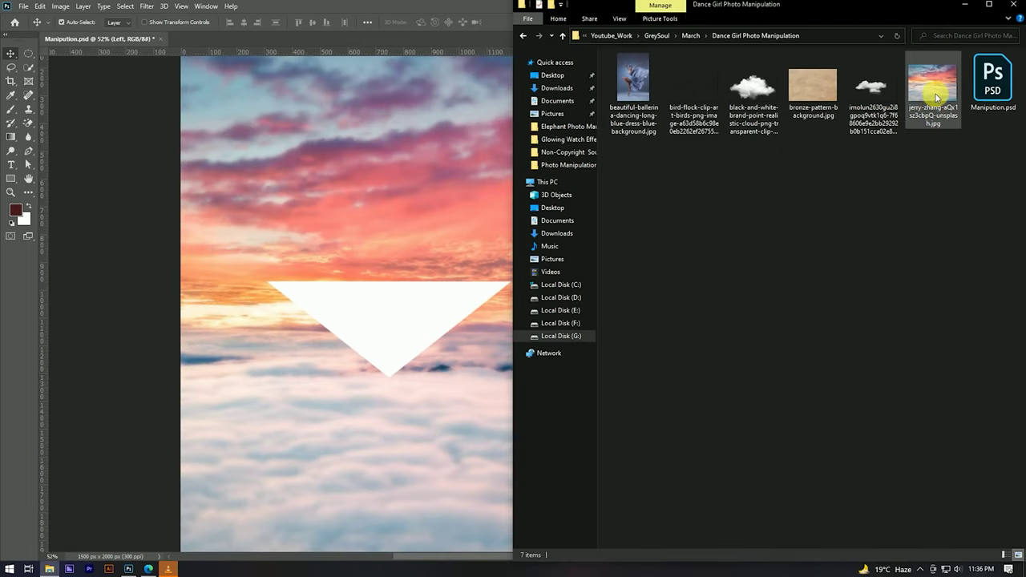
pyautogui.moveTo(812, 84)
pyautogui.mouseDown()
pyautogui.moveTo(374, 282)
pyautogui.moveTo(381, 274)
pyautogui.mouseUp()
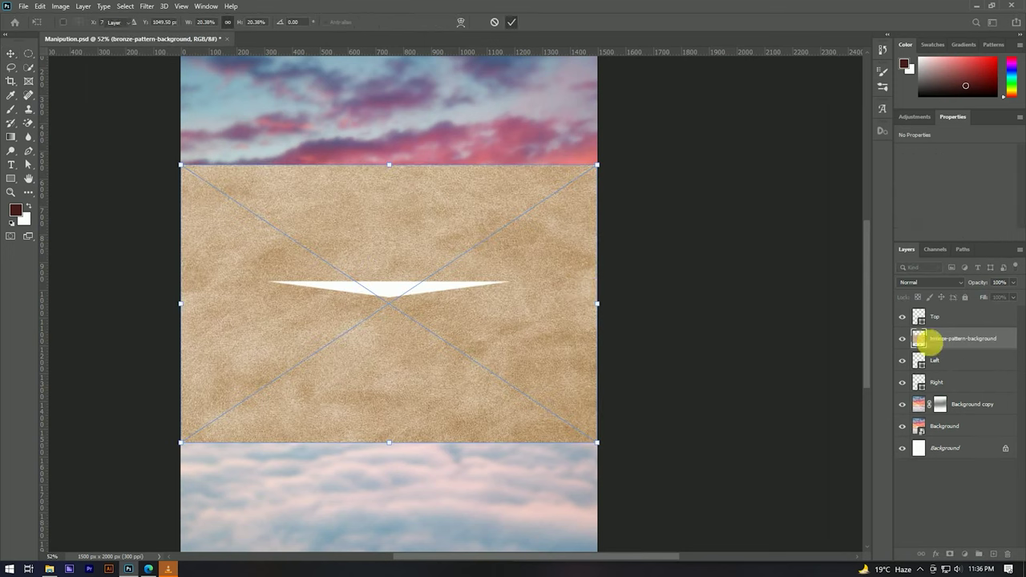
# Place the bronze texture below Left and shrink it to about 996 × 665 px over the triangle
pyautogui.click(948, 342)
pyautogui.moveTo(946, 340); pyautogui.dragTo(946, 368)
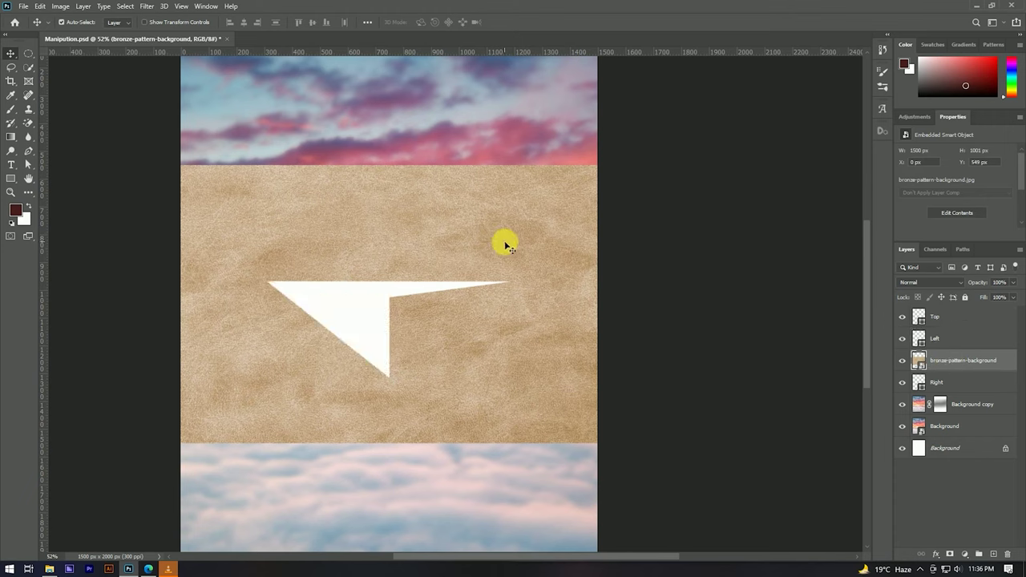
pyautogui.hotkey('ctrl', 't')
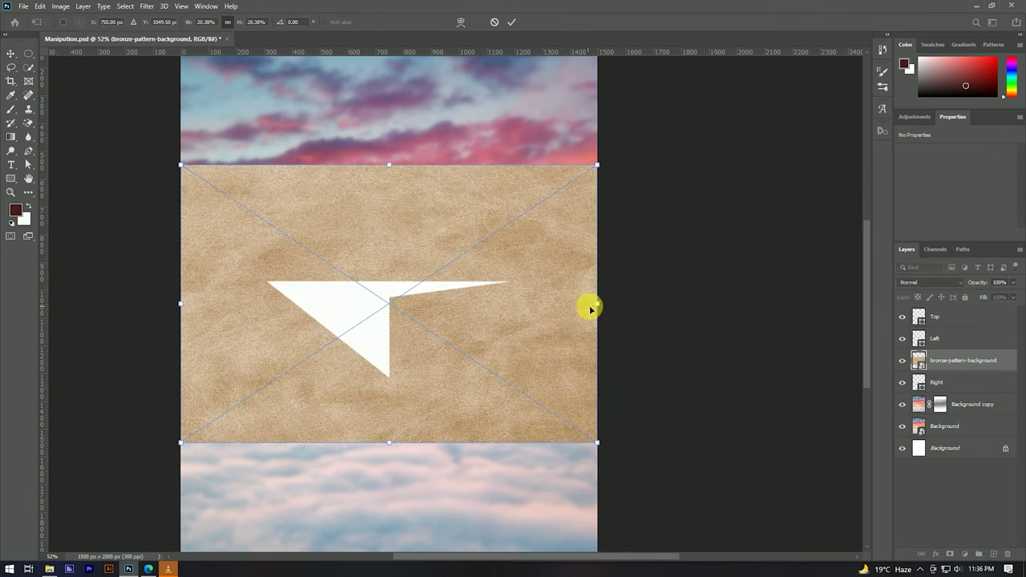
pyautogui.moveTo(597, 305); pyautogui.dragTo(527, 303)
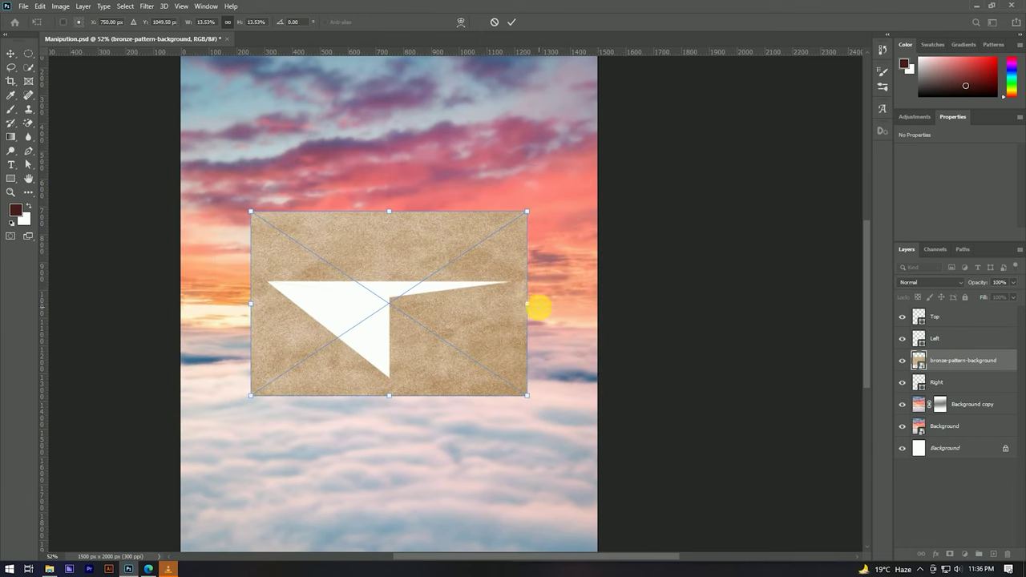
pyautogui.click(512, 26)
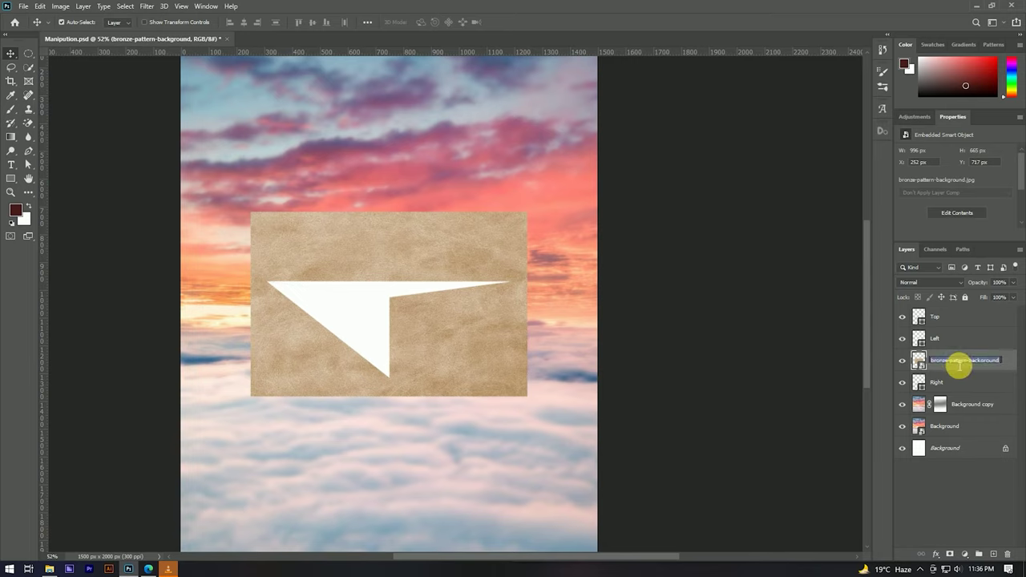
pyautogui.click(965, 360)
pyautogui.write('Ta')
# Name the layer Texture, clip it to Right, and clip a duplicate to the Left layer
pyautogui.press('Return')
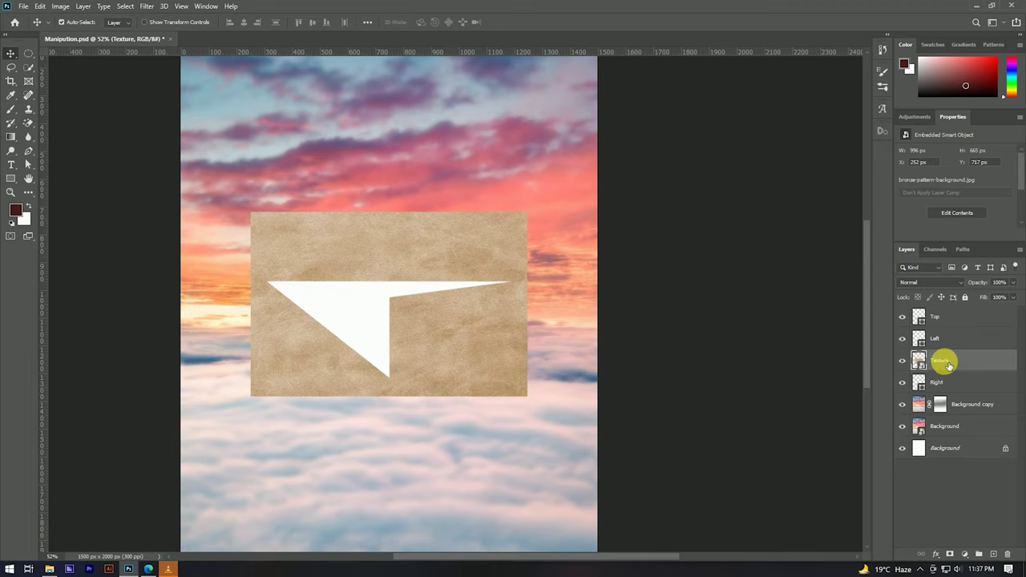
pyautogui.keyDown('alt'); pyautogui.click(949, 376); pyautogui.keyUp('alt')
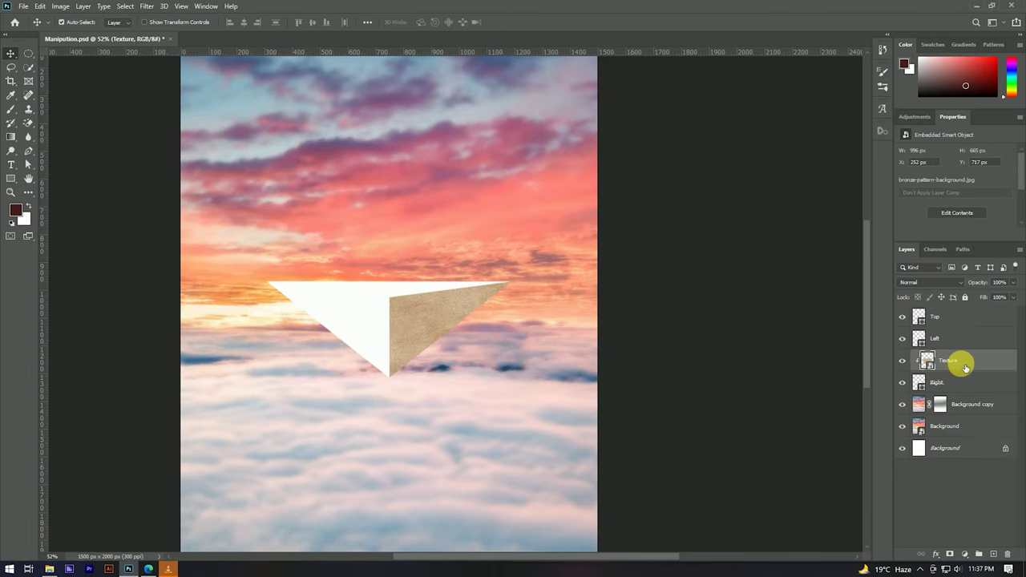
pyautogui.rightClick(960, 363)
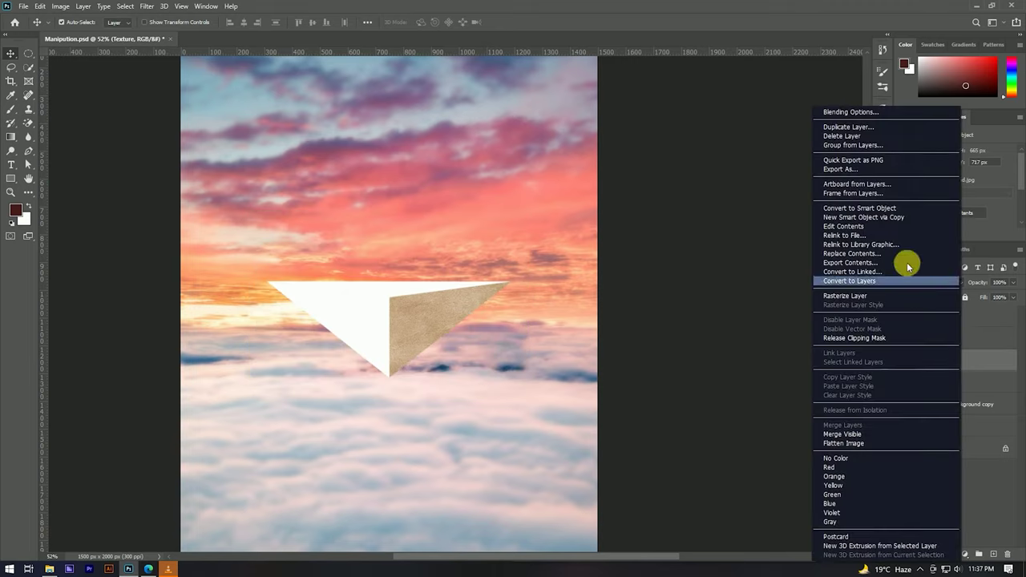
pyautogui.click(848, 128)
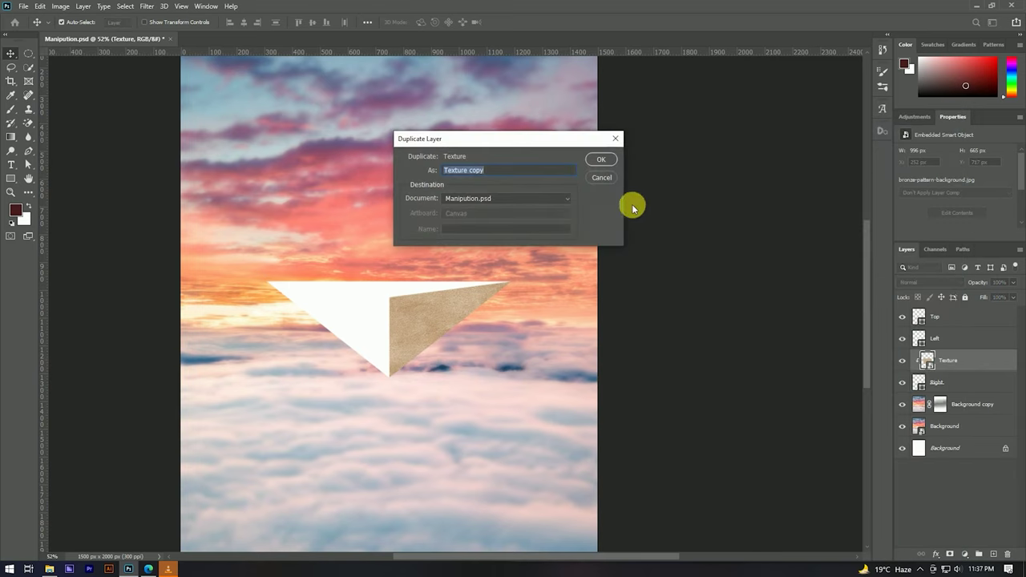
pyautogui.click(601, 158)
pyautogui.moveTo(966, 360); pyautogui.dragTo(956, 345)
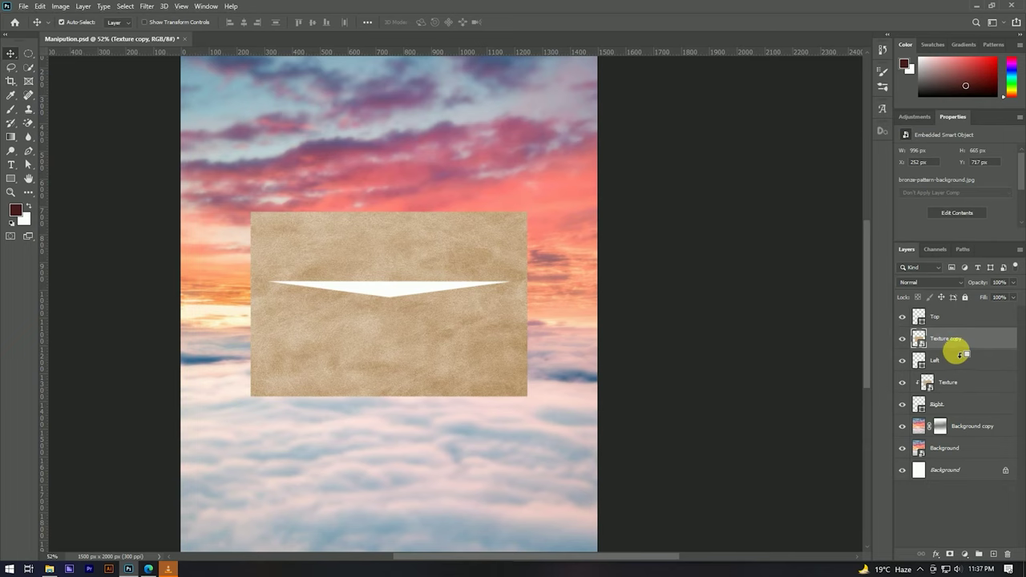
pyautogui.keyDown('alt'); pyautogui.click(959, 353); pyautogui.keyUp('alt')
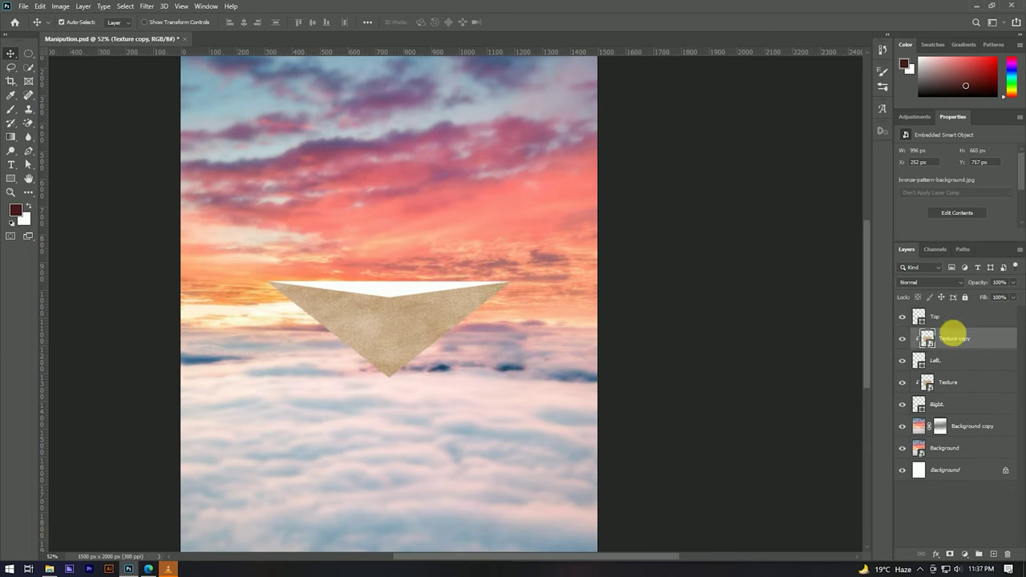
# Clip a second Texture copy to the Top shape, then select the Texture layer
pyautogui.rightClick(954, 335)
pyautogui.click(834, 131)
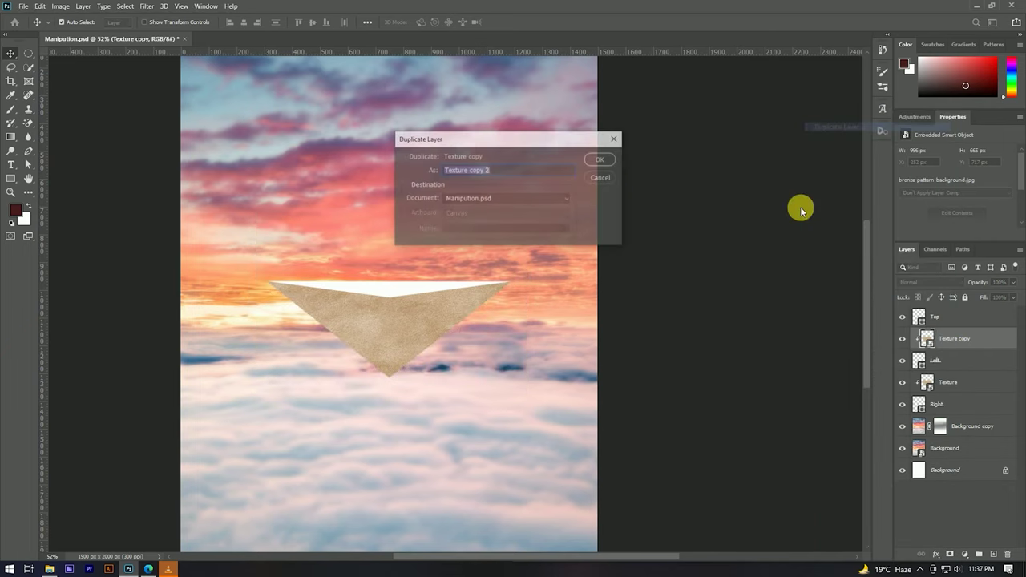
pyautogui.click(595, 158)
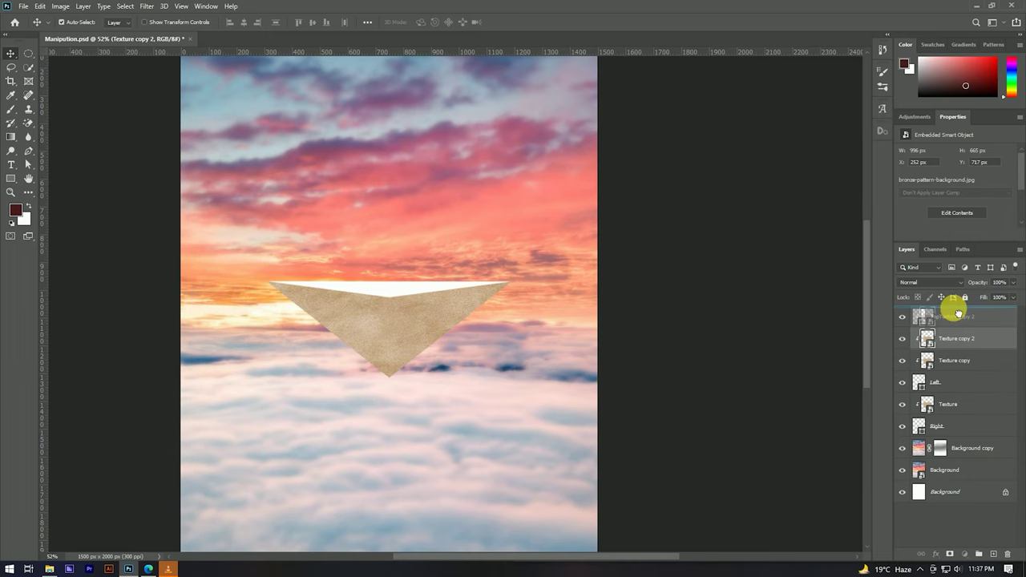
pyautogui.moveTo(963, 340); pyautogui.dragTo(953, 311)
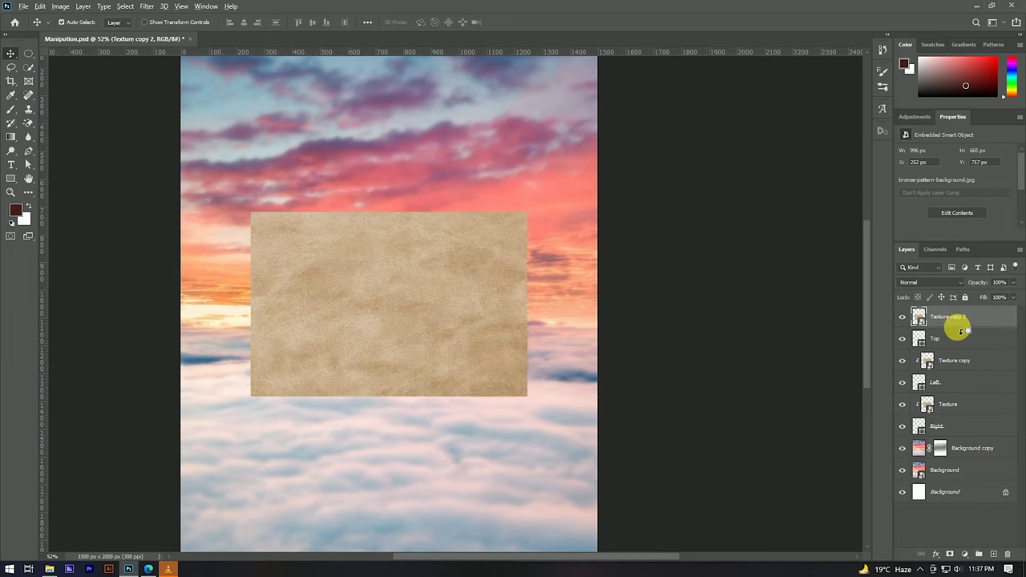
pyautogui.keyDown('alt'); pyautogui.click(960, 330); pyautogui.keyUp('alt')
pyautogui.scroll(-2, 605, 305)
pyautogui.scroll(5, 488, 291)
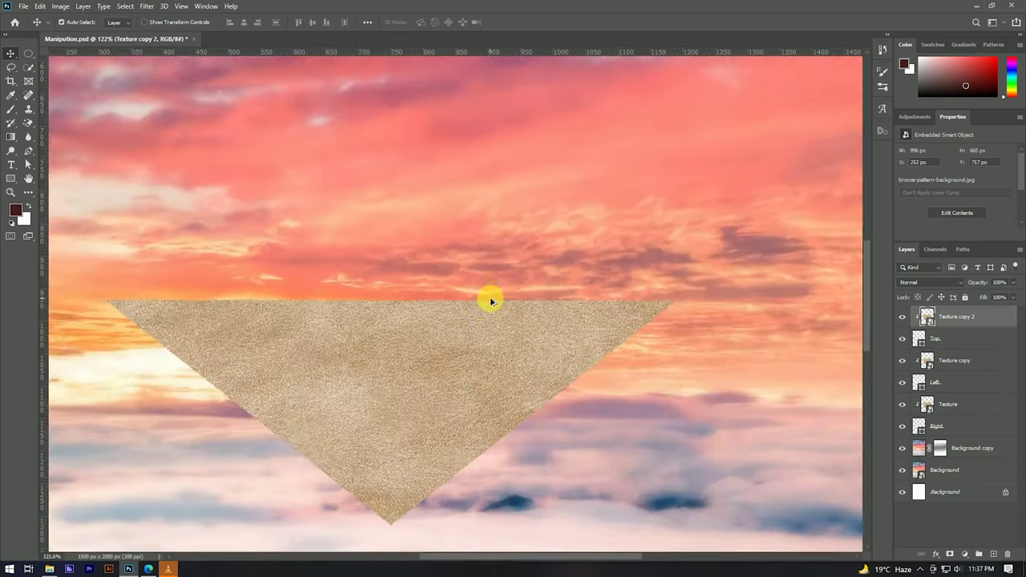
pyautogui.scroll(-3, 492, 301)
pyautogui.scroll(-1, 493, 265)
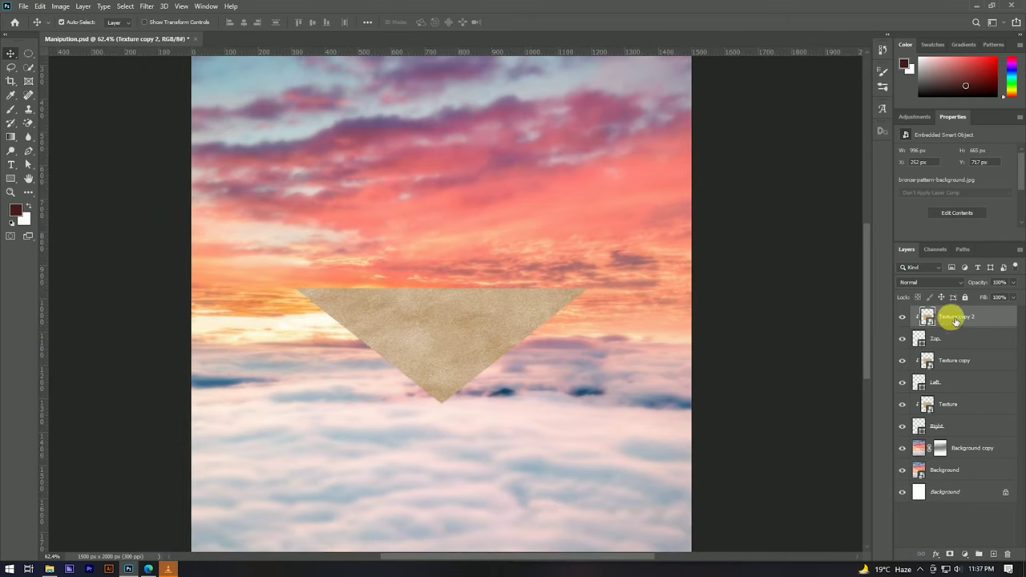
pyautogui.scroll(-3, 449, 251)
pyautogui.scroll(1, 470, 339)
pyautogui.scroll(2, 473, 350)
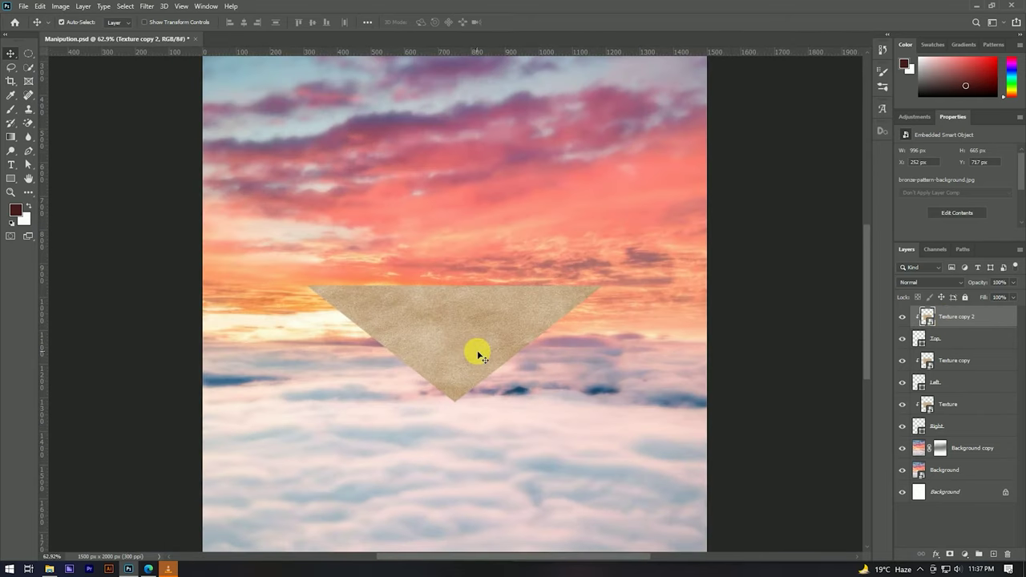
pyautogui.click(476, 352)
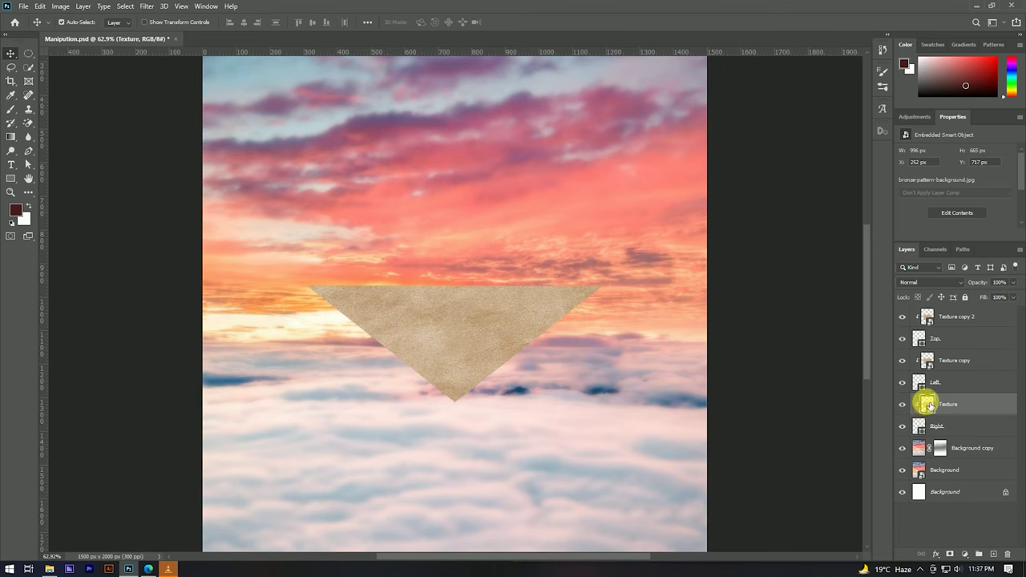
# Load the Right face as a selection, add a new Layer 1, and pick a ~245 px Brush
pyautogui.click(921, 426)
pyautogui.scroll(3, 526, 320)
pyautogui.scroll(1, 517, 240)
pyautogui.scroll(-1, 490, 295)
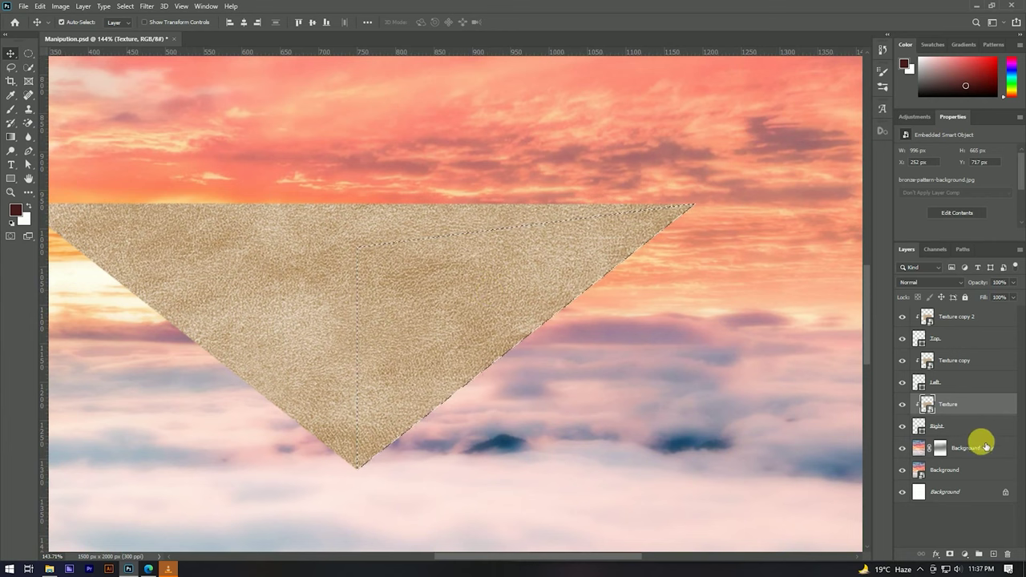
pyautogui.click(992, 382)
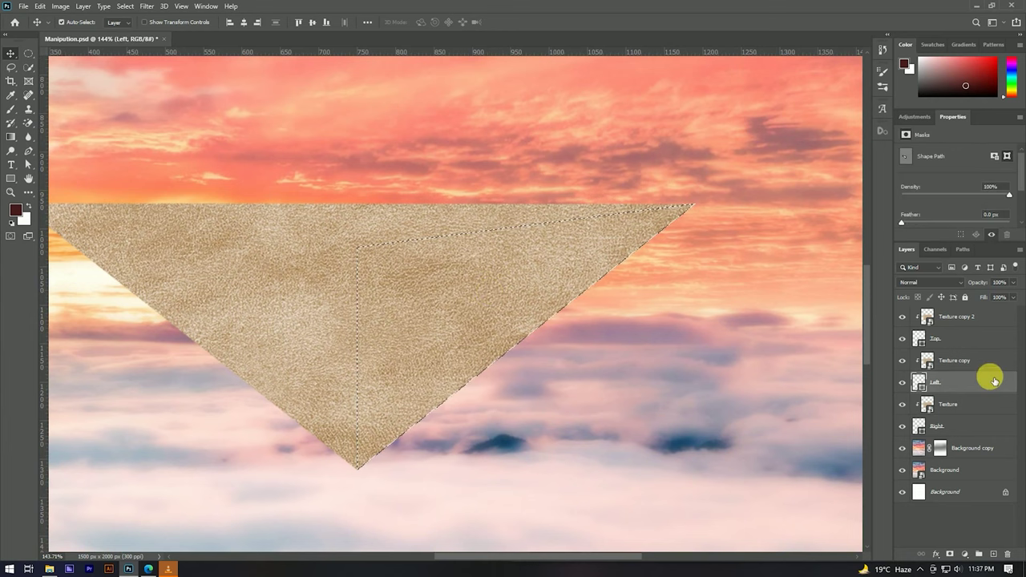
pyautogui.click(993, 554)
pyautogui.click(12, 111)
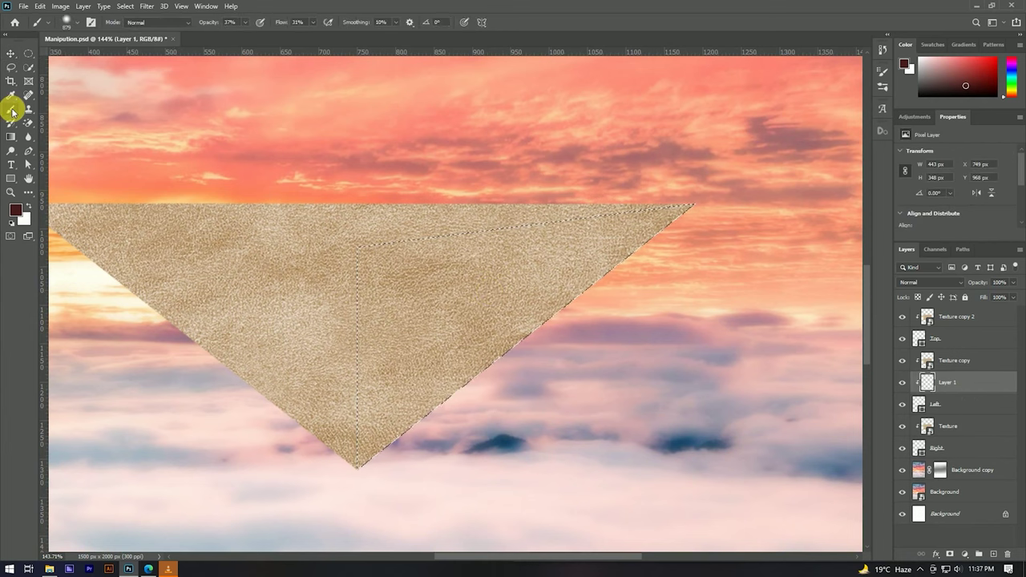
pyautogui.keyDown('alt'); pyautogui.scroll(-3, 400, 272); pyautogui.keyUp('alt')
pyautogui.keyDown('alt'); pyautogui.rightClick(467, 320); pyautogui.keyUp('alt')
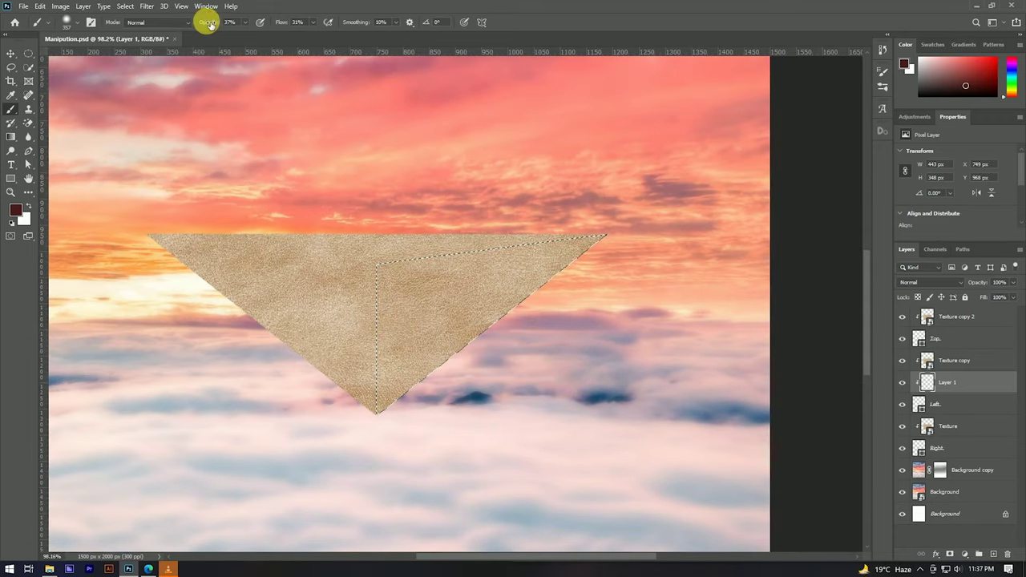
pyautogui.keyDown('alt'); pyautogui.rightClick(508, 305); pyautogui.keyUp('alt')
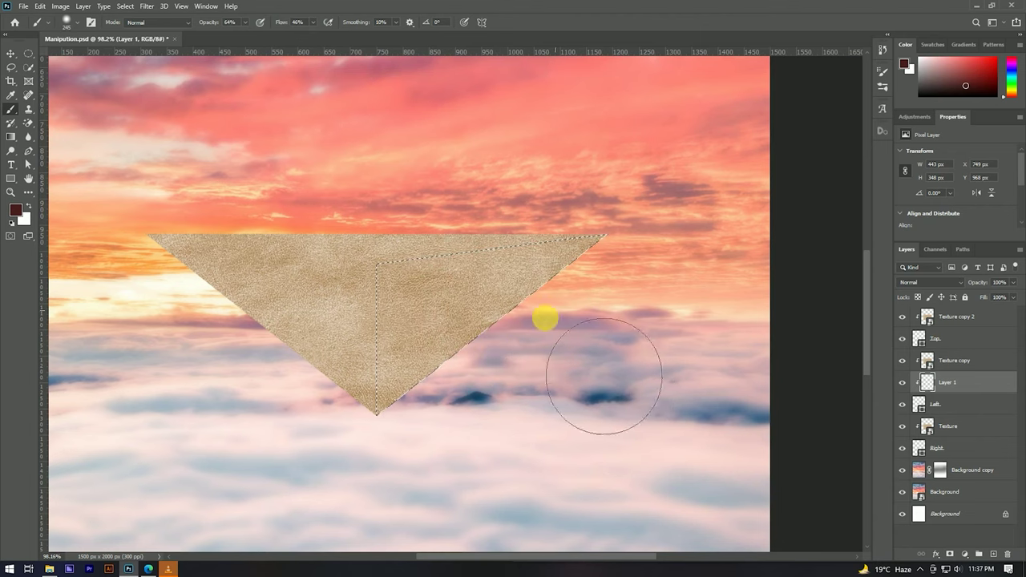
# Move Layer 1 below Left and set the brush to about 318 px, 46% opacity, 48% flow
pyautogui.moveTo(947, 383); pyautogui.dragTo(966, 409)
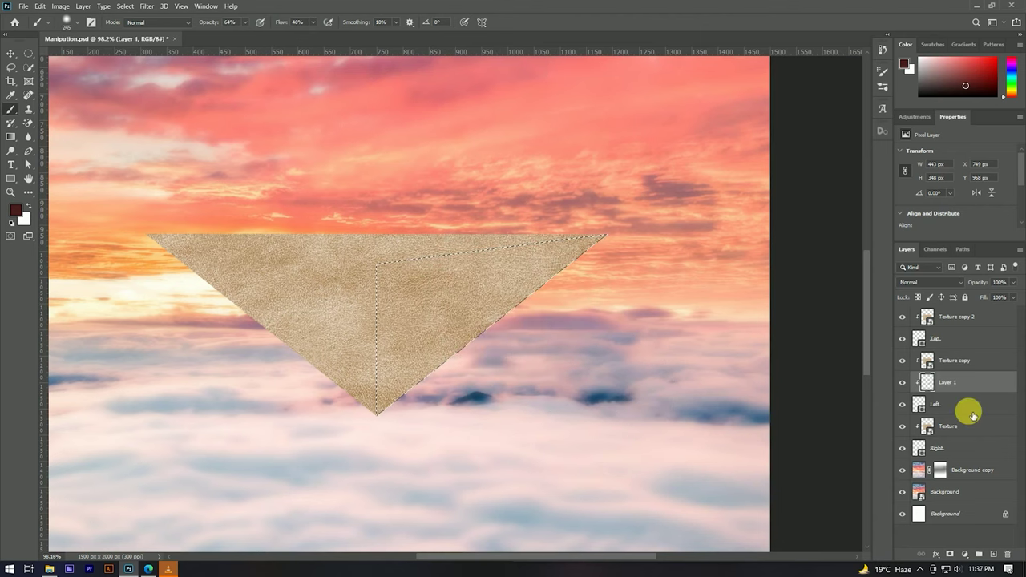
pyautogui.scroll(1, 504, 265)
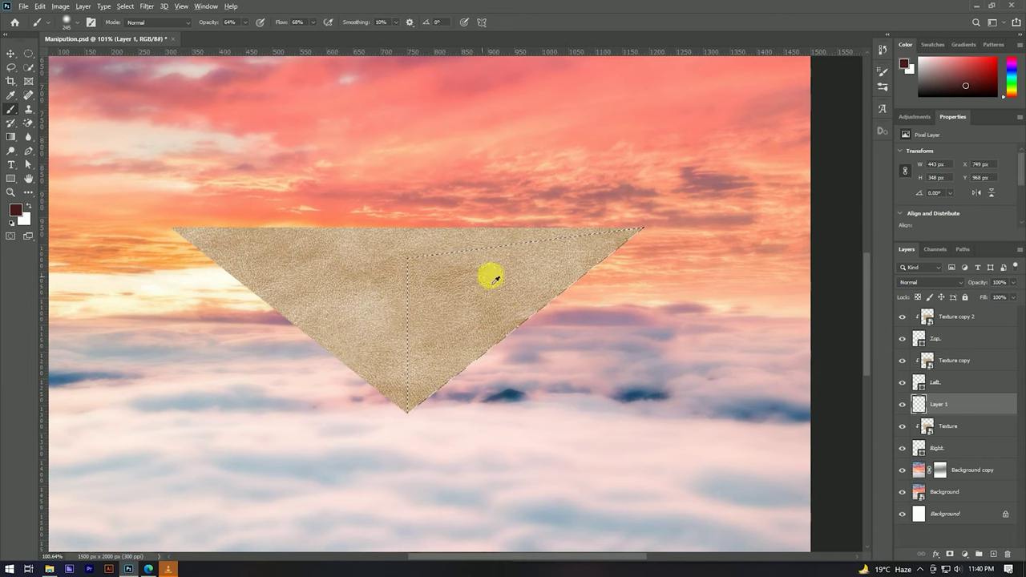
pyautogui.scroll(-2, 542, 338)
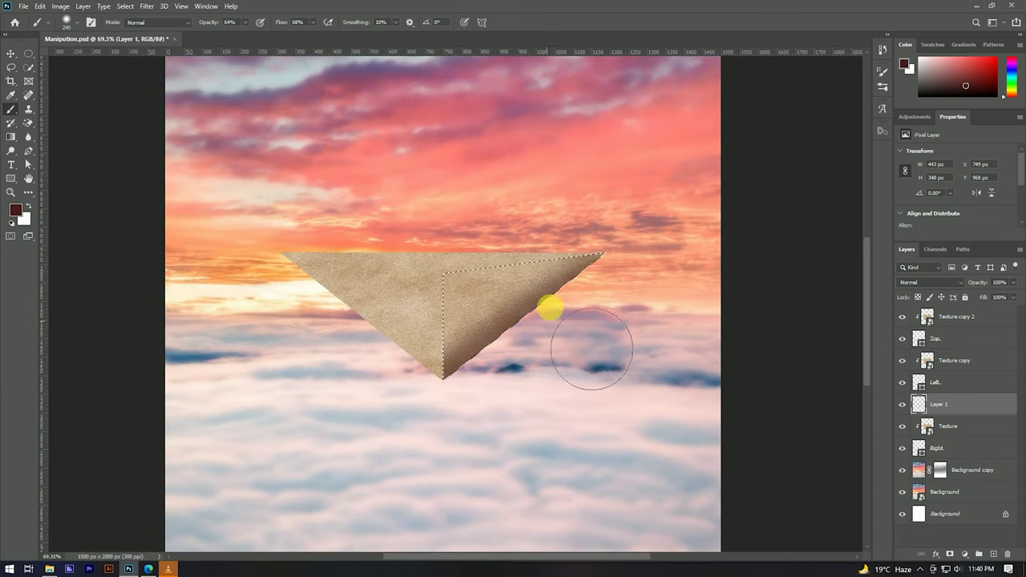
pyautogui.scroll(2, 542, 295)
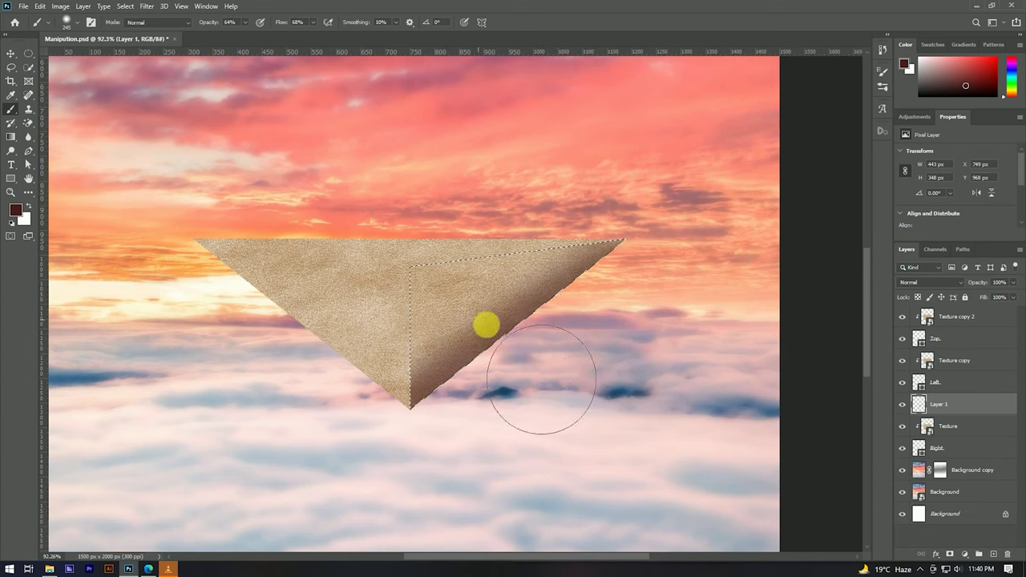
pyautogui.scroll(-2, 436, 255)
pyautogui.scroll(2, 446, 297)
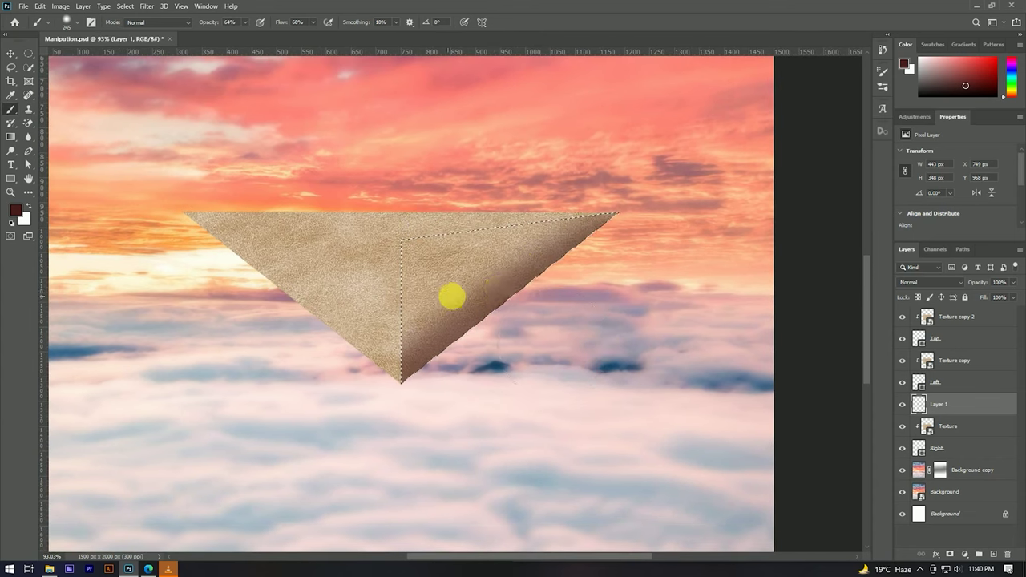
pyautogui.moveTo(508, 305); pyautogui.dragTo(537, 304)
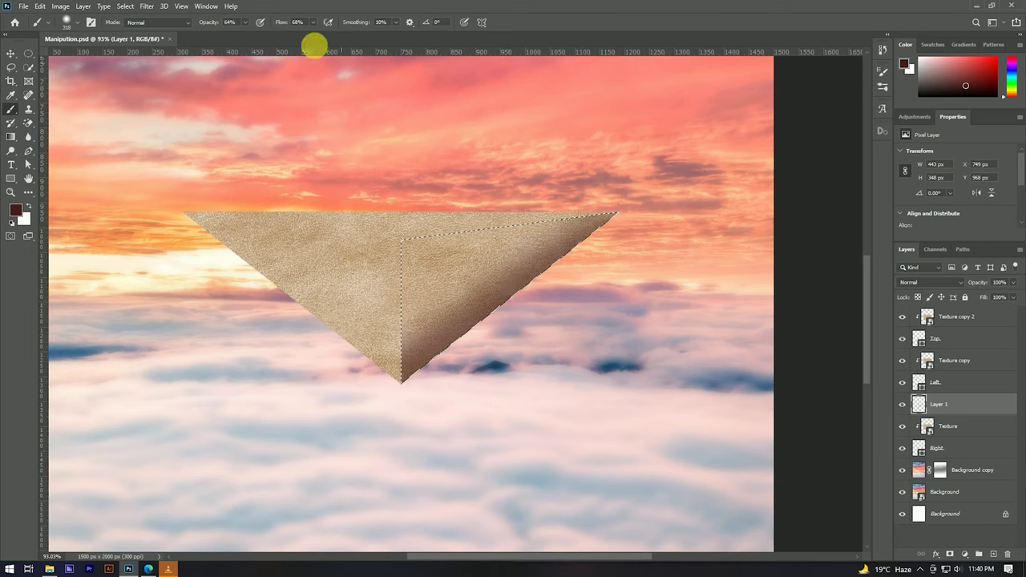
pyautogui.moveTo(207, 27); pyautogui.dragTo(199, 27)
pyautogui.moveTo(282, 24); pyautogui.dragTo(266, 30)
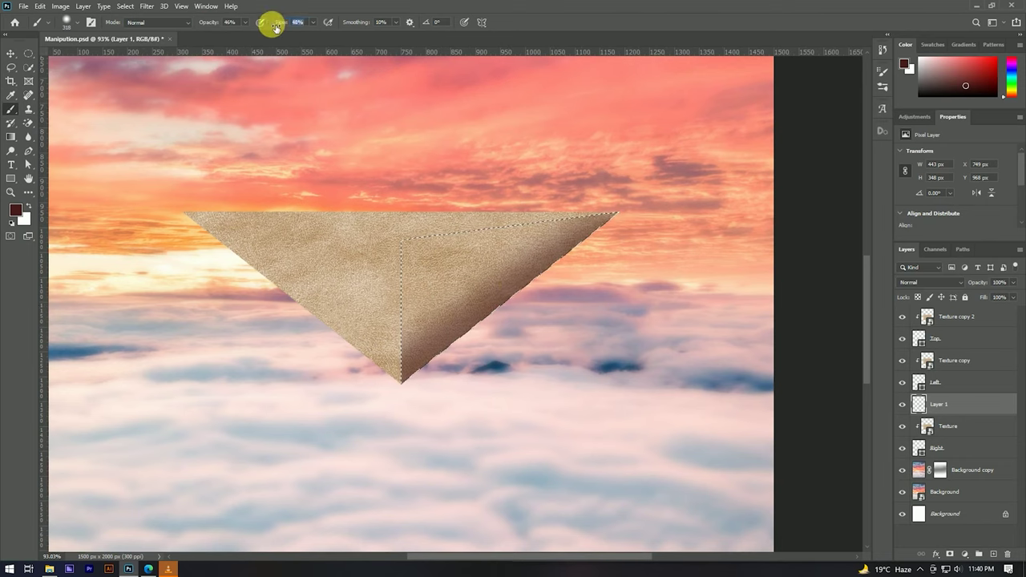
pyautogui.scroll(-5, 497, 291)
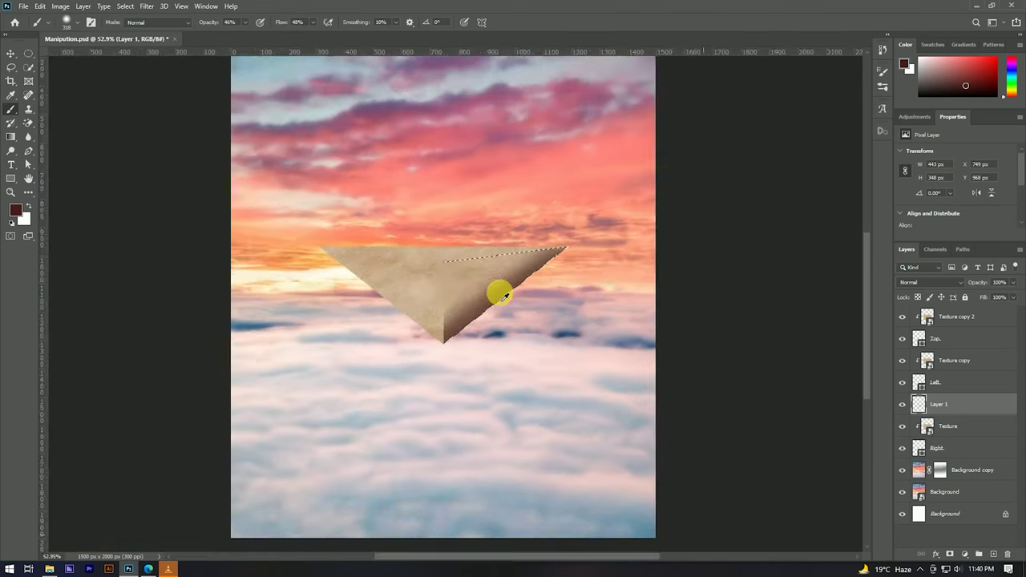
pyautogui.scroll(1, 497, 291)
pyautogui.scroll(3, 497, 291)
# Load the Left face as a selection and add Layer 2 above Texture copy
pyautogui.keyDown('ctrl'); pyautogui.click(918, 382); pyautogui.keyUp('ctrl')
pyautogui.click(956, 361)
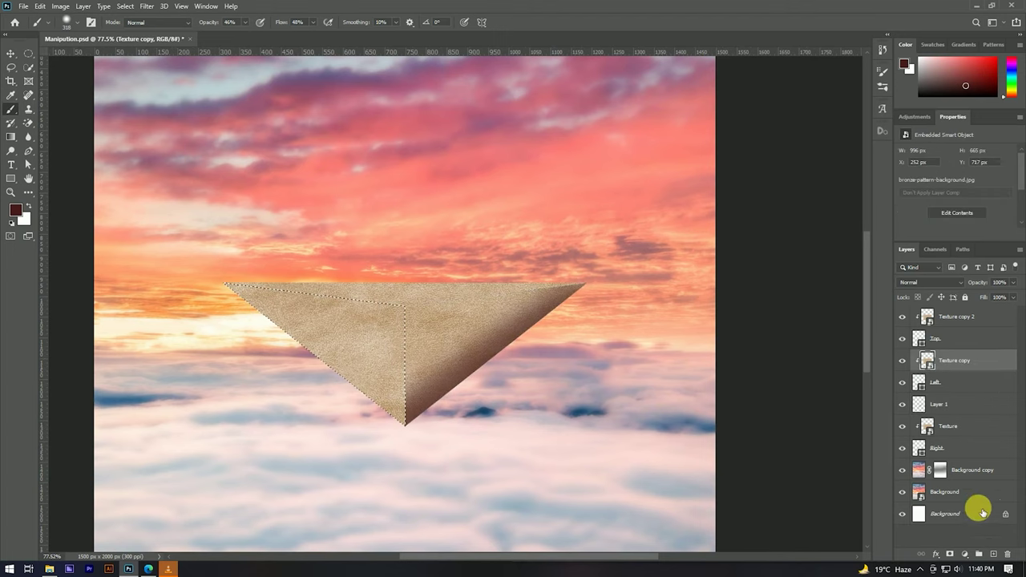
pyautogui.click(993, 554)
pyautogui.scroll(-2, 424, 420)
pyautogui.scroll(3, 421, 430)
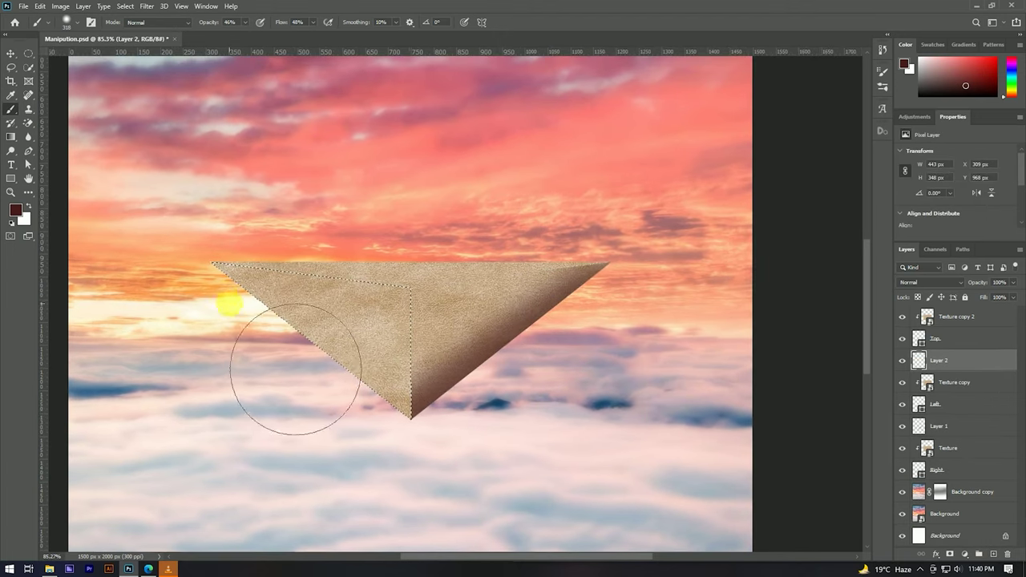
# Paint dark brown shading over the left face, then load the Top face as a selection
pyautogui.moveTo(333, 393); pyautogui.dragTo(366, 439)
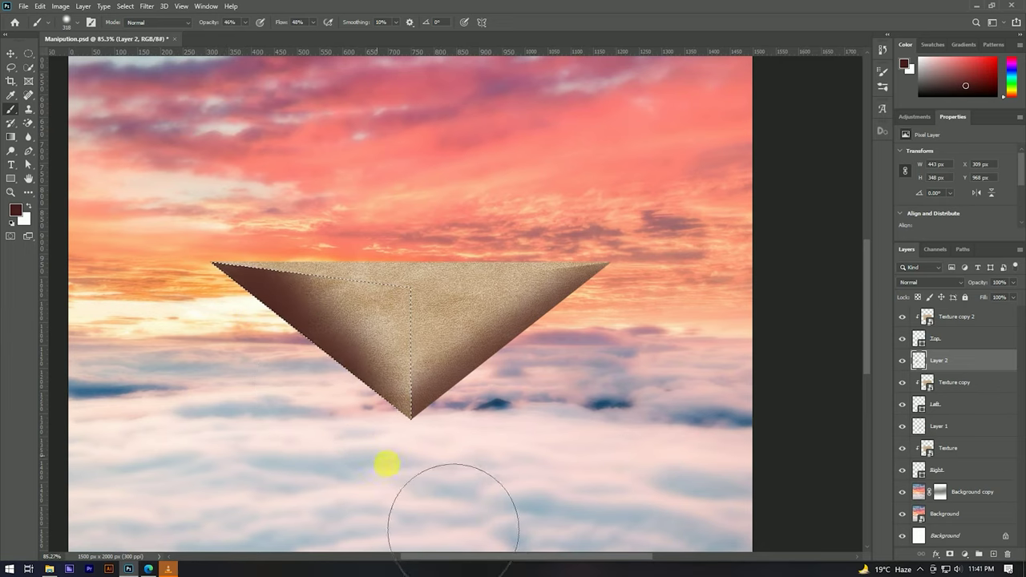
pyautogui.moveTo(461, 533)
pyautogui.mouseDown()
pyautogui.moveTo(307, 357)
pyautogui.moveTo(360, 447)
pyautogui.mouseUp()
pyautogui.scroll(-2, 344, 344)
pyautogui.scroll(1, 344, 344)
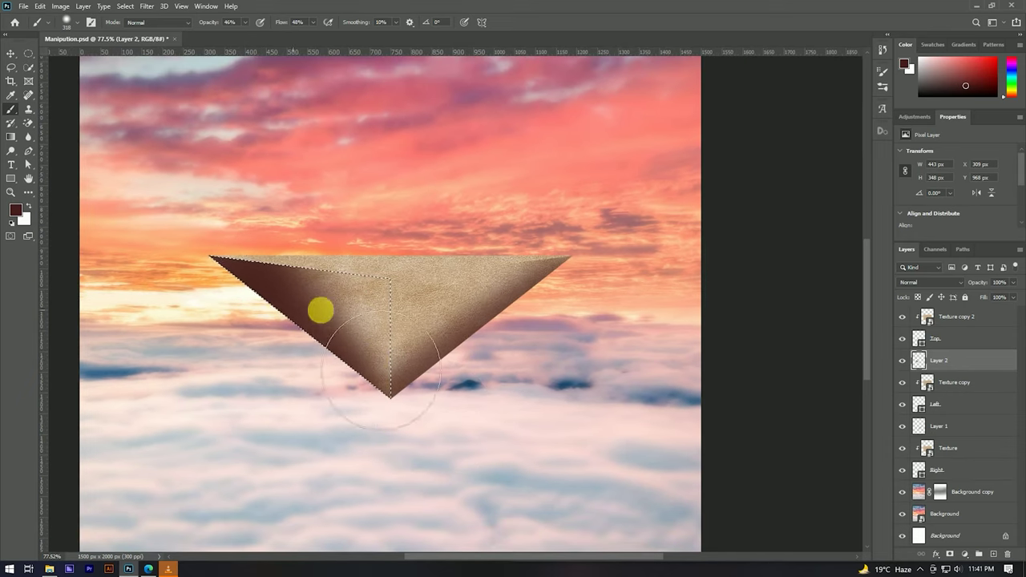
pyautogui.scroll(-1, 396, 380)
pyautogui.scroll(1, 393, 378)
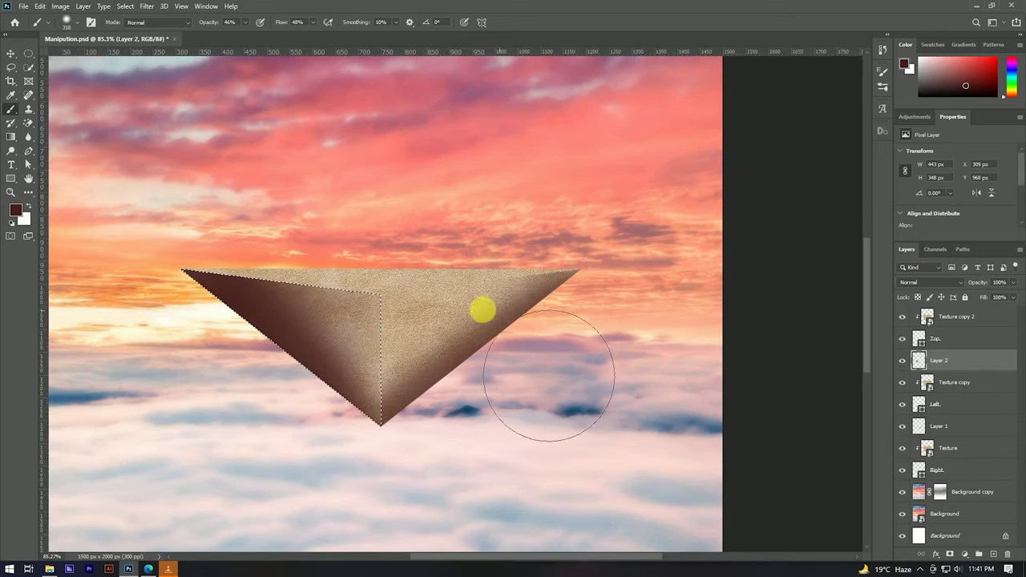
pyautogui.scroll(-1, 464, 290)
pyautogui.scroll(-1, 459, 357)
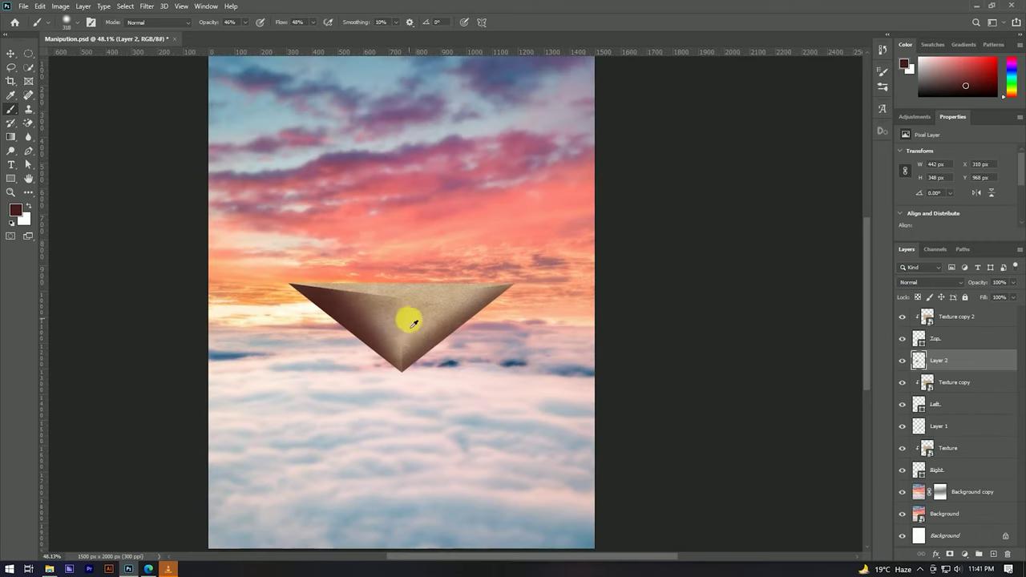
pyautogui.scroll(2, 408, 318)
pyautogui.scroll(1, 401, 297)
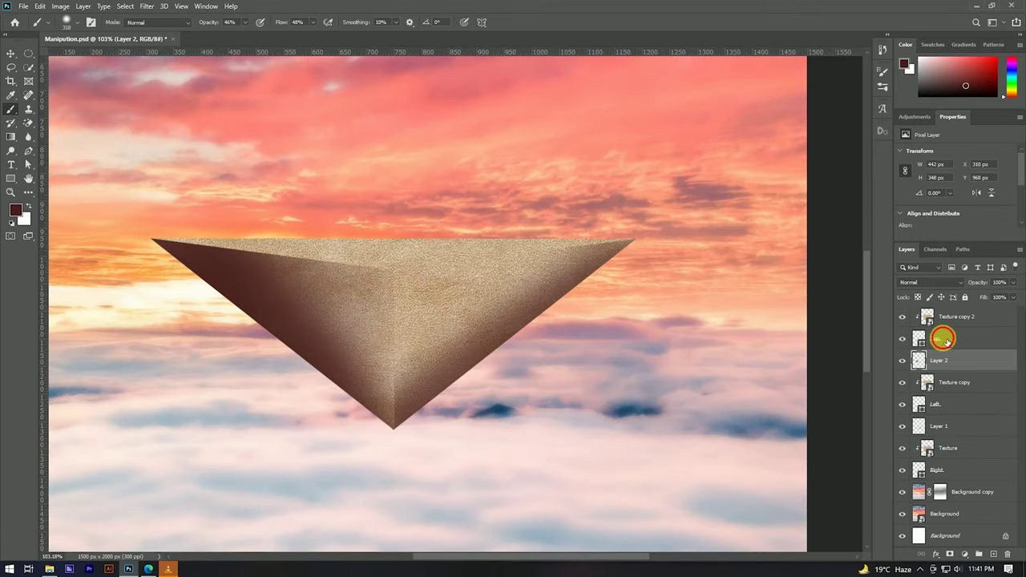
pyautogui.click(945, 339)
pyautogui.keyDown('ctrl'); pyautogui.click(920, 338); pyautogui.keyUp('ctrl')
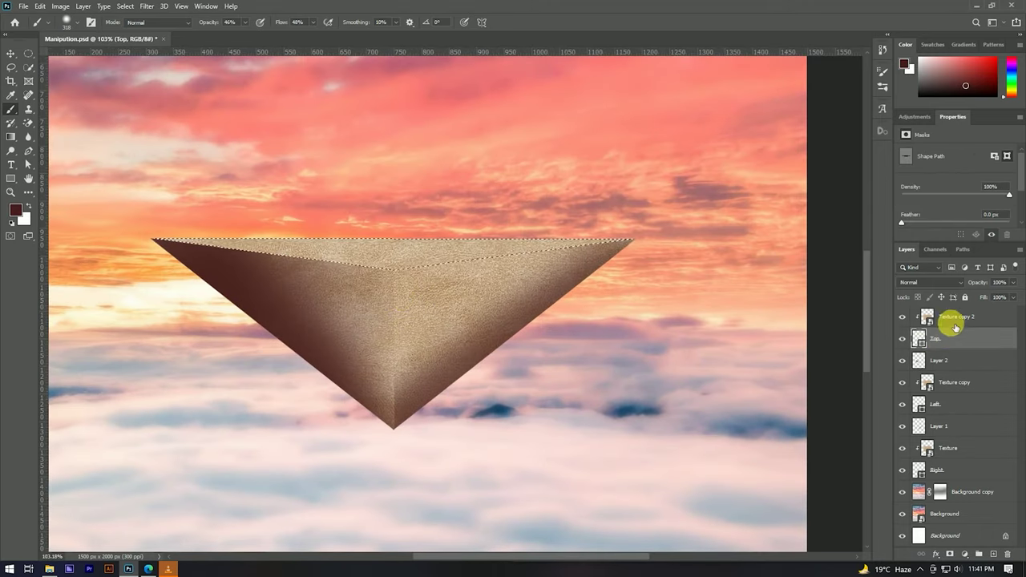
# Add a new Layer 3 above Texture copy 2
pyautogui.click(951, 319)
pyautogui.click(994, 554)
pyautogui.scroll(-1, 389, 275)
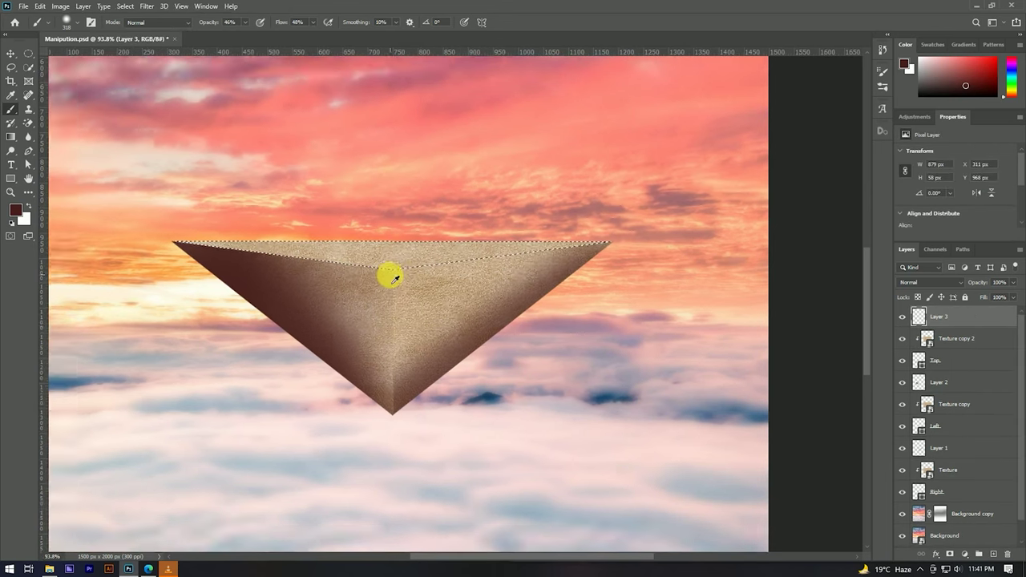
pyautogui.scroll(2, 332, 201)
pyautogui.scroll(-1, 498, 238)
# Shade the top face edges with soft brushes of about 140, 93, 25 and 116 px
pyautogui.moveTo(364, 235); pyautogui.dragTo(323, 243)
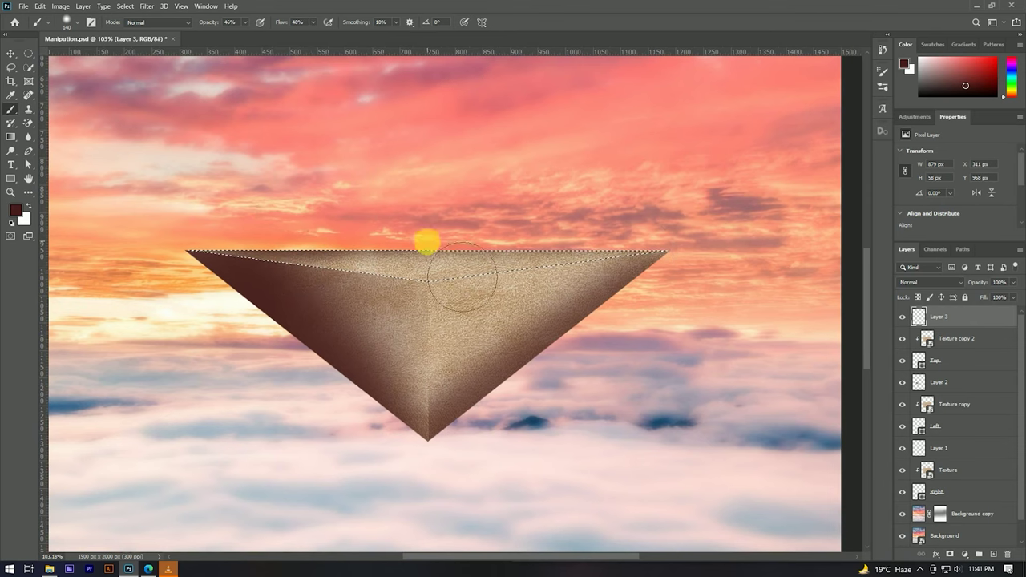
pyautogui.scroll(2, 426, 238)
pyautogui.moveTo(435, 259); pyautogui.dragTo(416, 263)
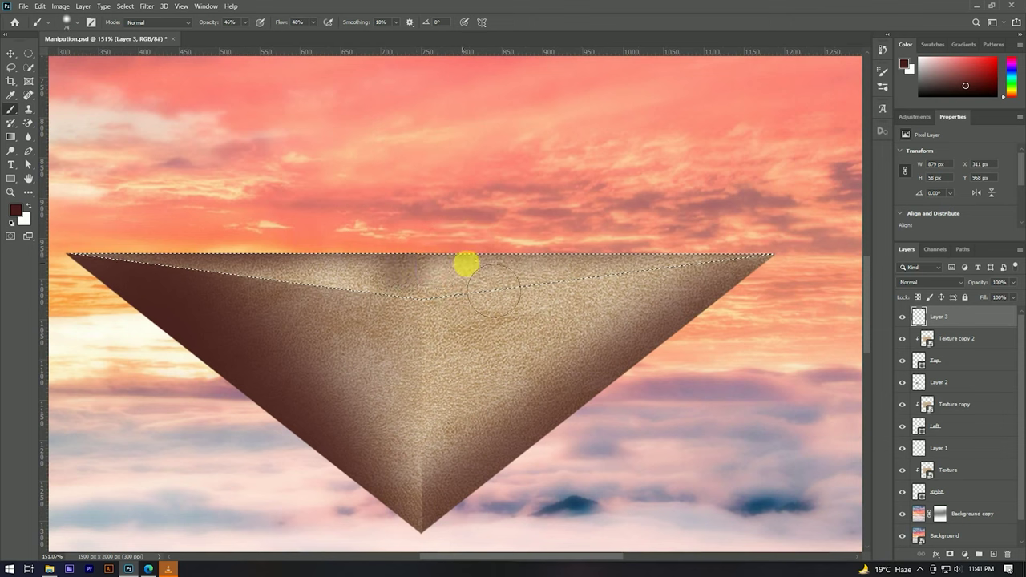
pyautogui.moveTo(426, 270); pyautogui.dragTo(401, 274)
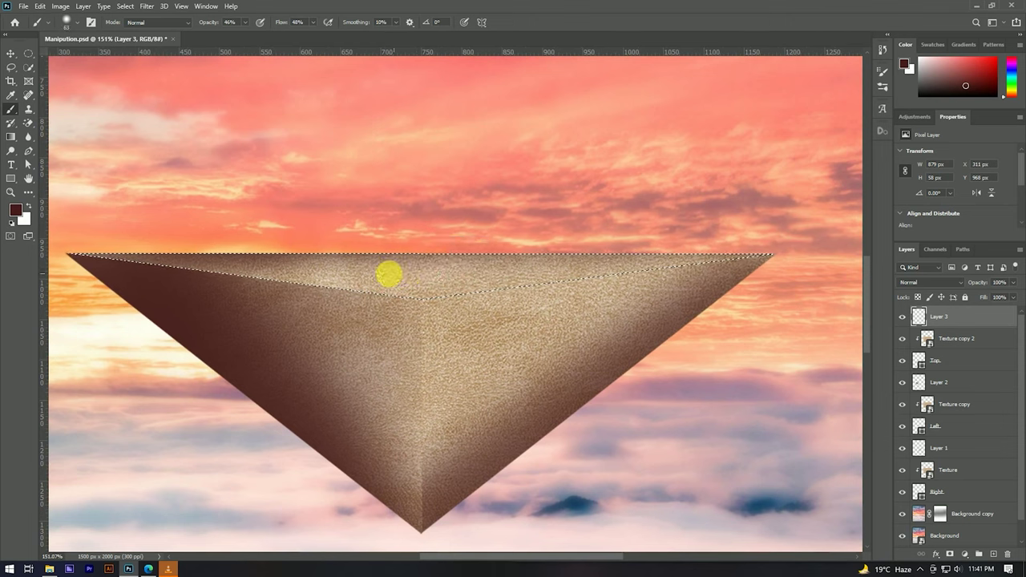
pyautogui.scroll(-3, 530, 266)
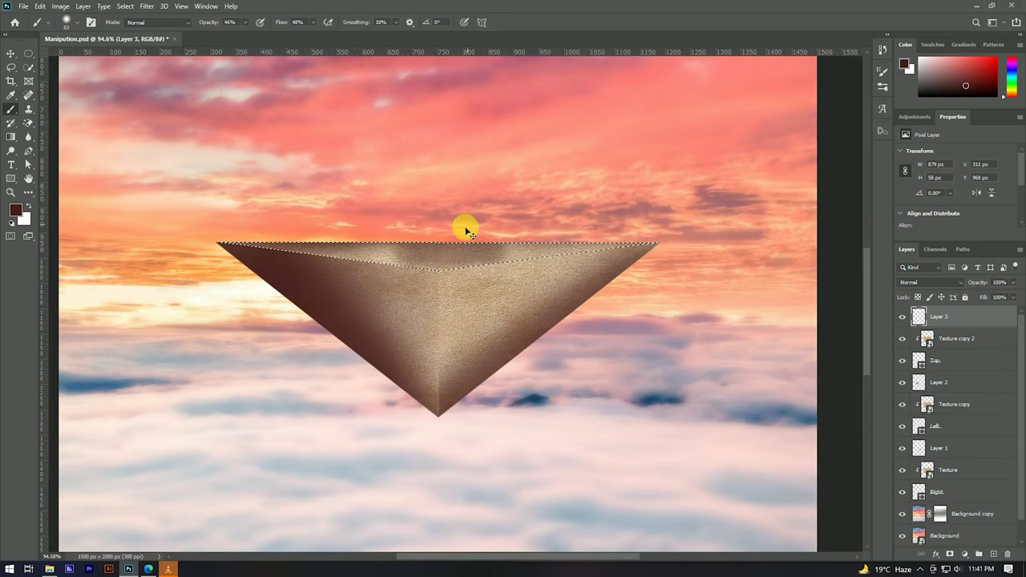
pyautogui.moveTo(344, 238); pyautogui.dragTo(358, 241)
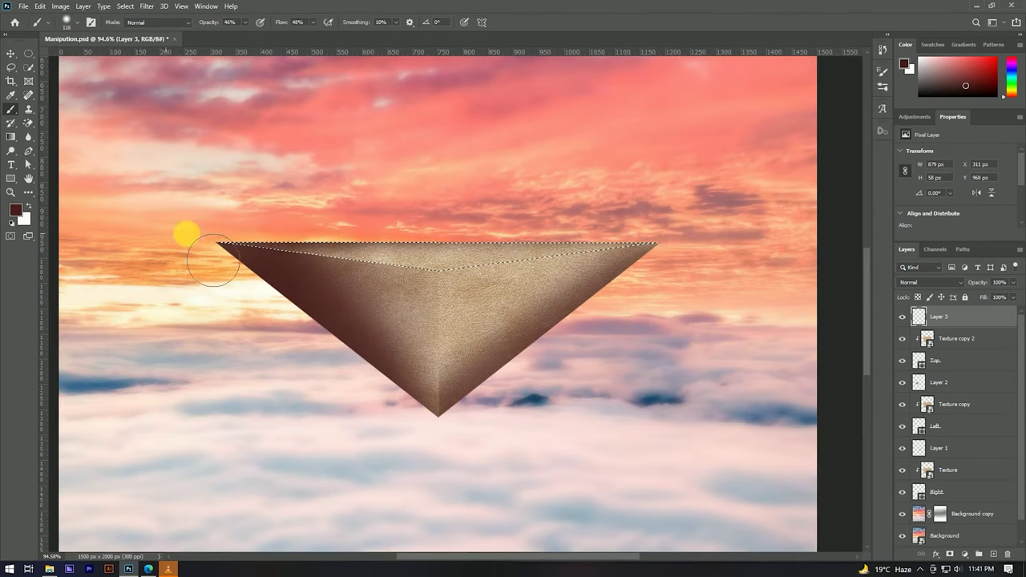
pyautogui.scroll(-2, 313, 224)
pyautogui.scroll(2, 377, 222)
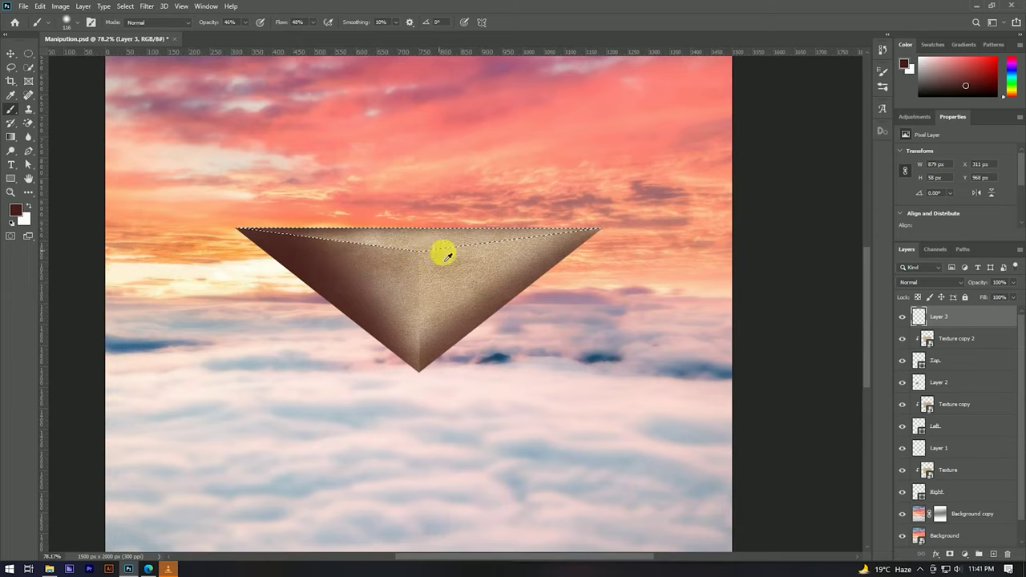
pyautogui.scroll(1, 442, 252)
pyautogui.scroll(2, 438, 270)
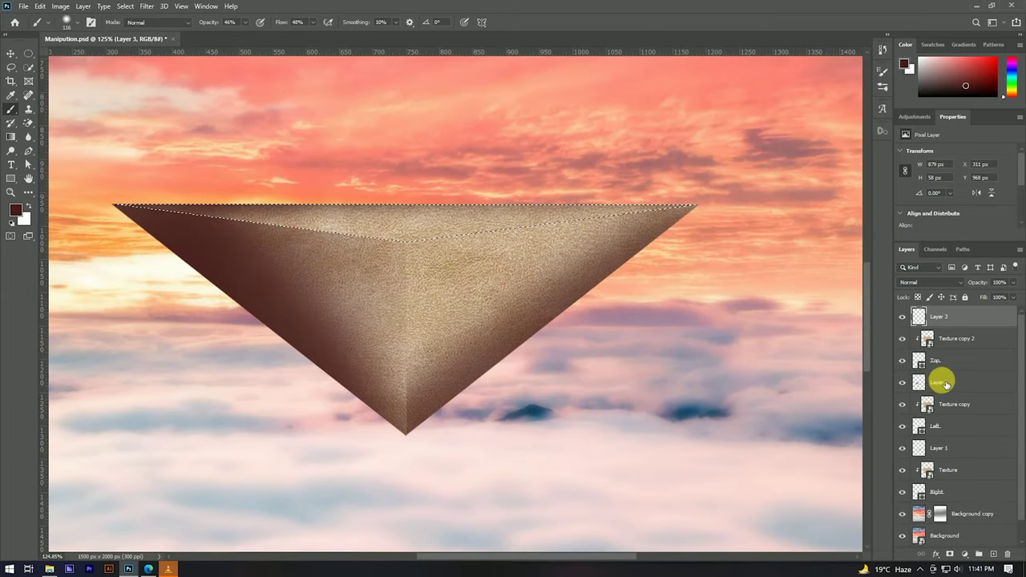
# On Layer 2, paint a soft highlight along the central edge and down the right face
pyautogui.click(945, 384)
pyautogui.keyDown('ctrl'); pyautogui.click(928, 406); pyautogui.keyUp('ctrl')
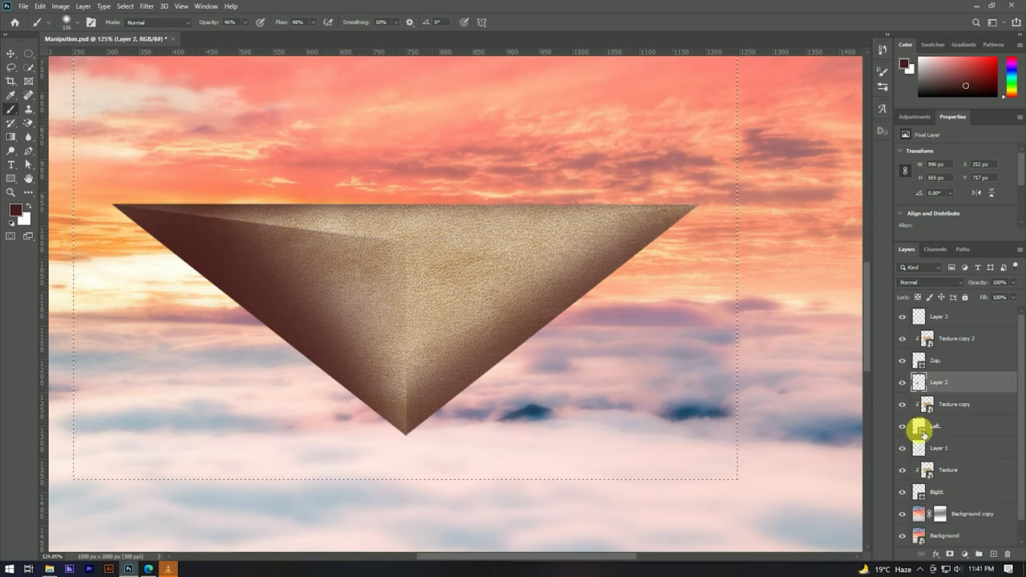
pyautogui.keyDown('ctrl'); pyautogui.click(919, 425); pyautogui.keyUp('ctrl')
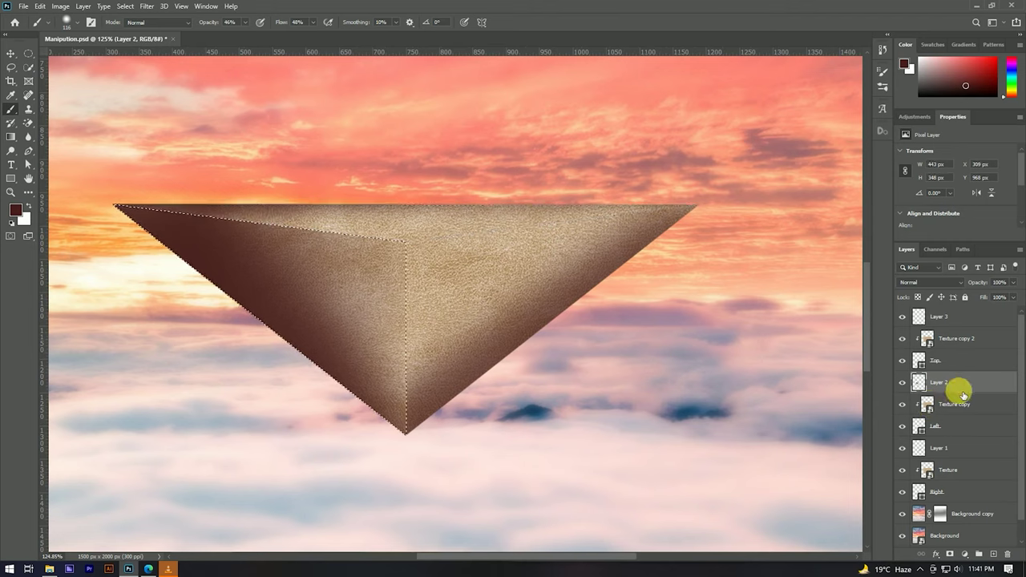
pyautogui.moveTo(427, 274); pyautogui.dragTo(431, 261)
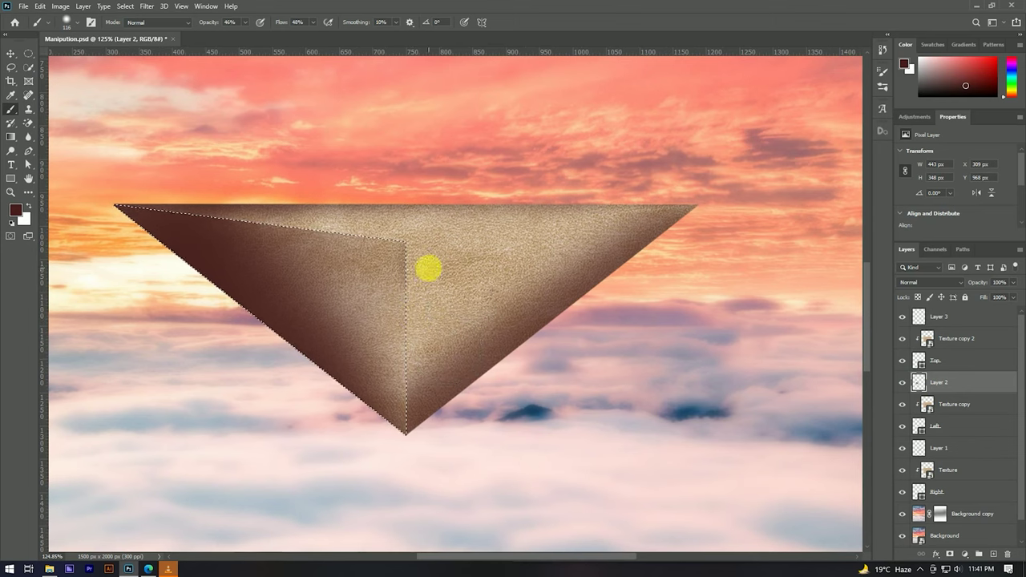
pyautogui.moveTo(438, 275); pyautogui.dragTo(433, 362)
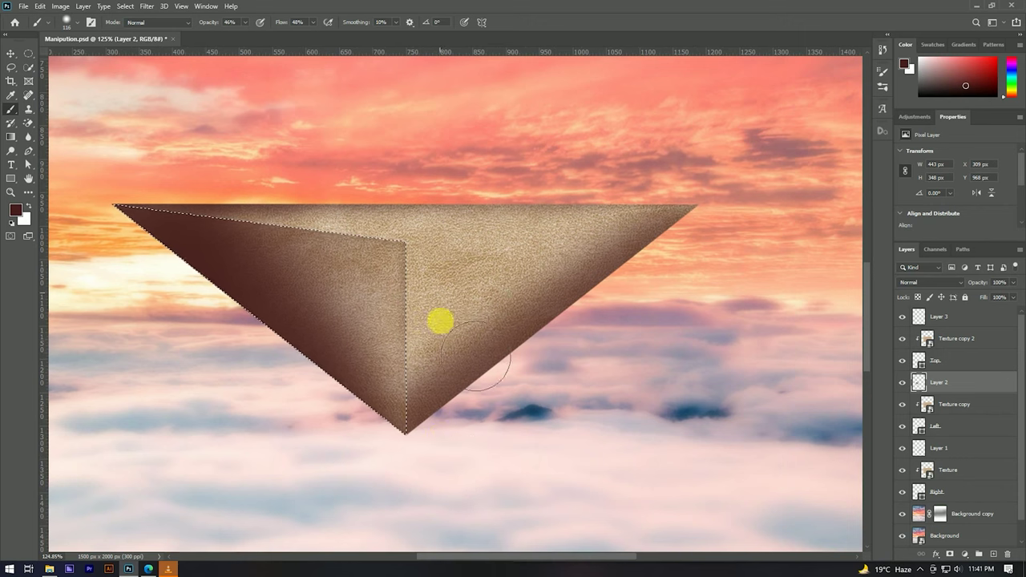
# On Layer 3, brush shading across the pyramid's right face
pyautogui.scroll(-3, 485, 176)
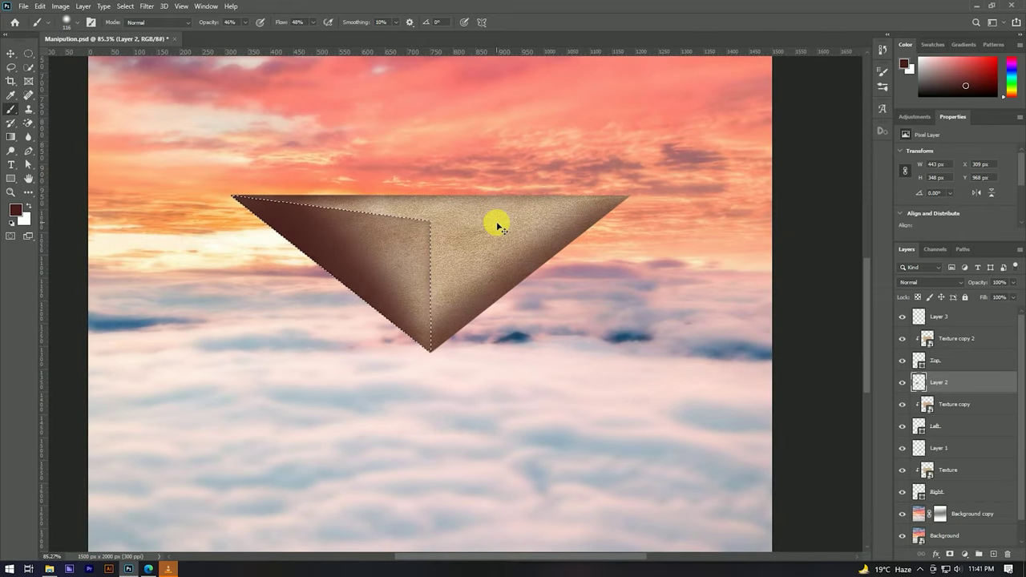
pyautogui.scroll(-2, 446, 217)
pyautogui.scroll(-2, 453, 210)
pyautogui.scroll(5, 454, 211)
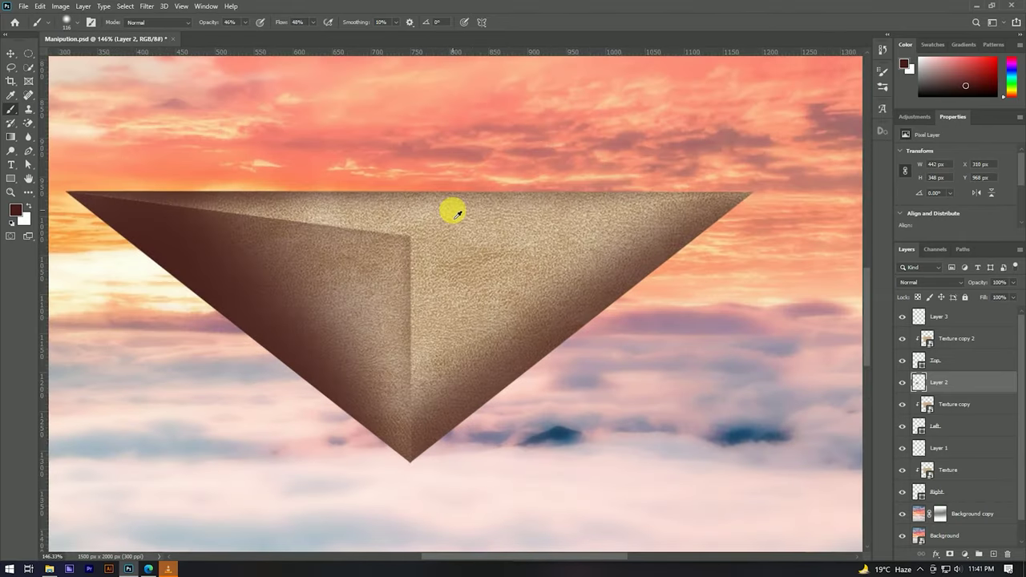
pyautogui.scroll(-2, 451, 191)
pyautogui.scroll(-3, 451, 191)
pyautogui.scroll(2, 461, 193)
pyautogui.scroll(2, 470, 195)
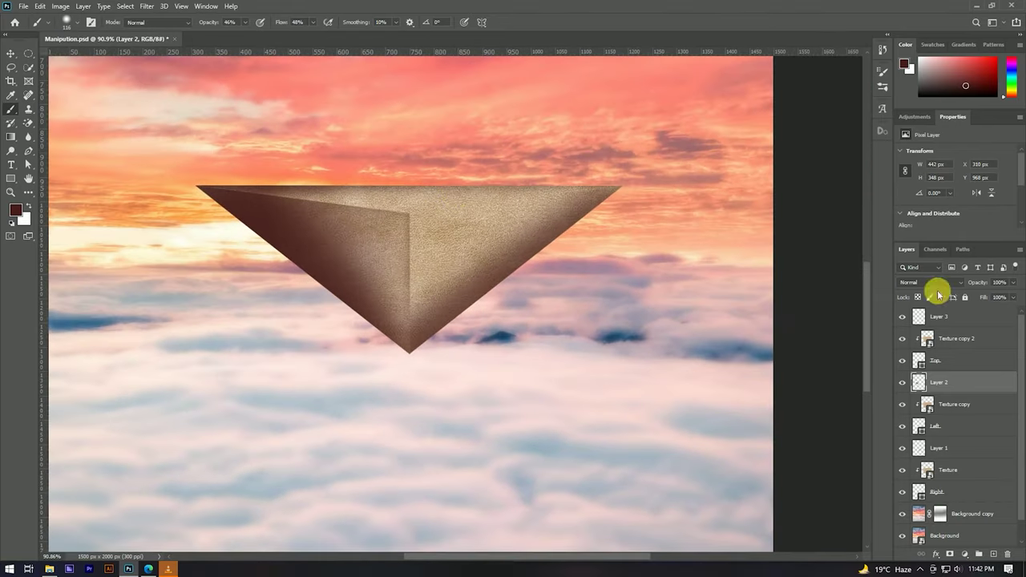
pyautogui.moveTo(956, 321); pyautogui.dragTo(933, 349)
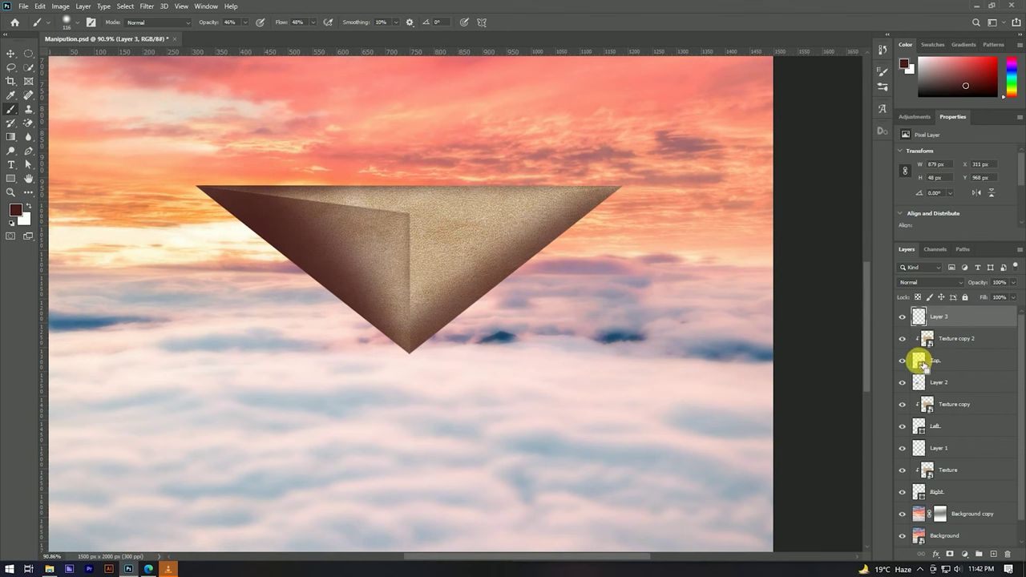
pyautogui.scroll(3, 507, 213)
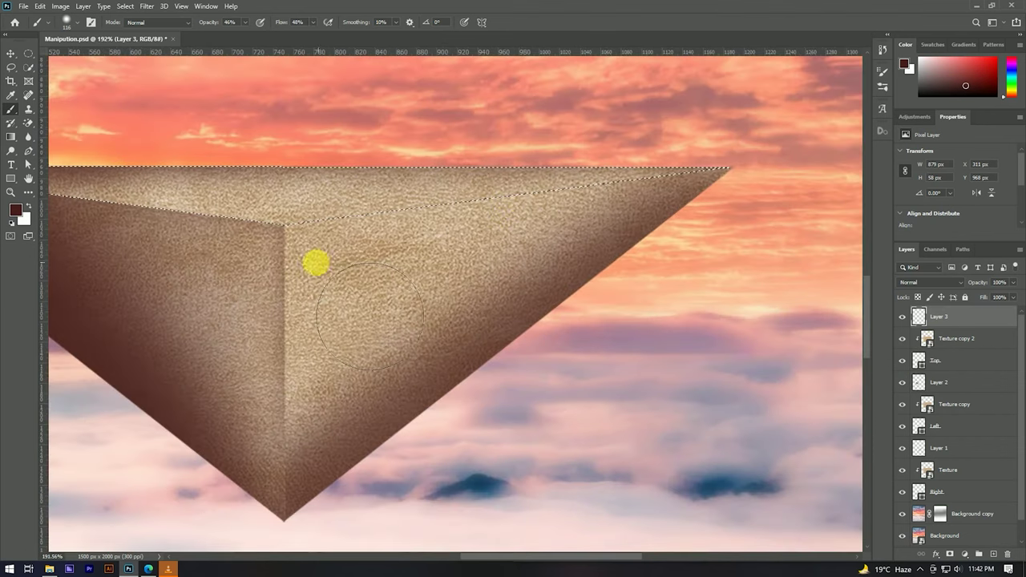
pyautogui.moveTo(398, 317)
pyautogui.mouseDown()
pyautogui.moveTo(592, 294)
pyautogui.moveTo(250, 316)
pyautogui.mouseUp()
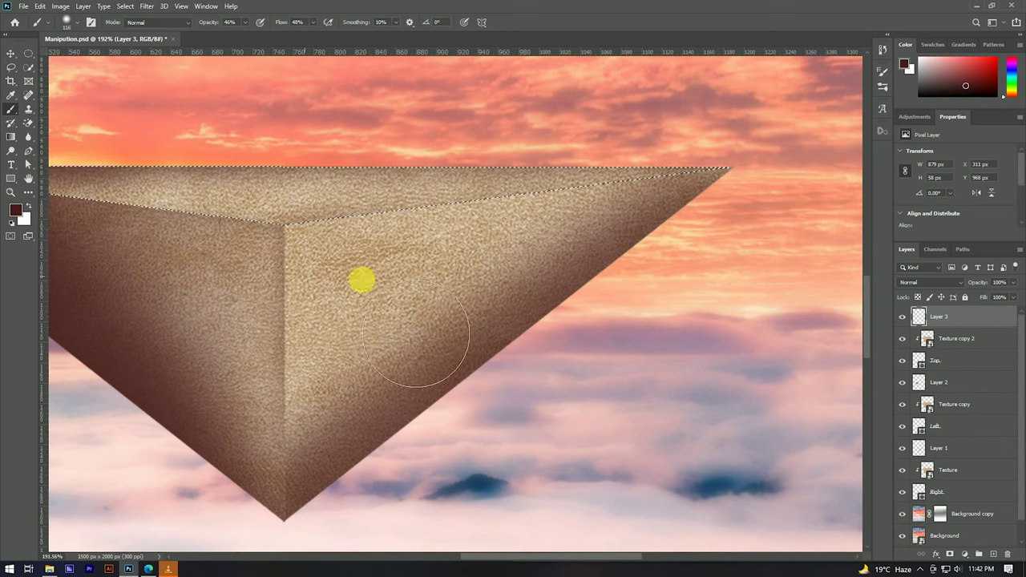
# With the Move tool, select the pyramid layers from Layer 3 downward
pyautogui.scroll(-1, 542, 260)
pyautogui.scroll(-3, 451, 235)
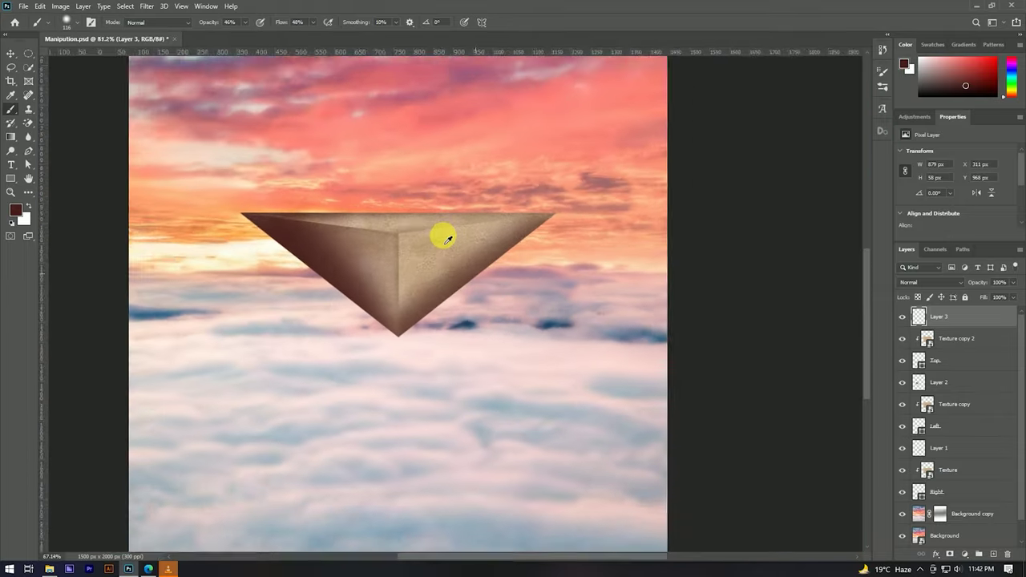
pyautogui.scroll(-2, 442, 233)
pyautogui.scroll(2, 464, 281)
pyautogui.scroll(2, 486, 320)
pyautogui.scroll(-1, 481, 302)
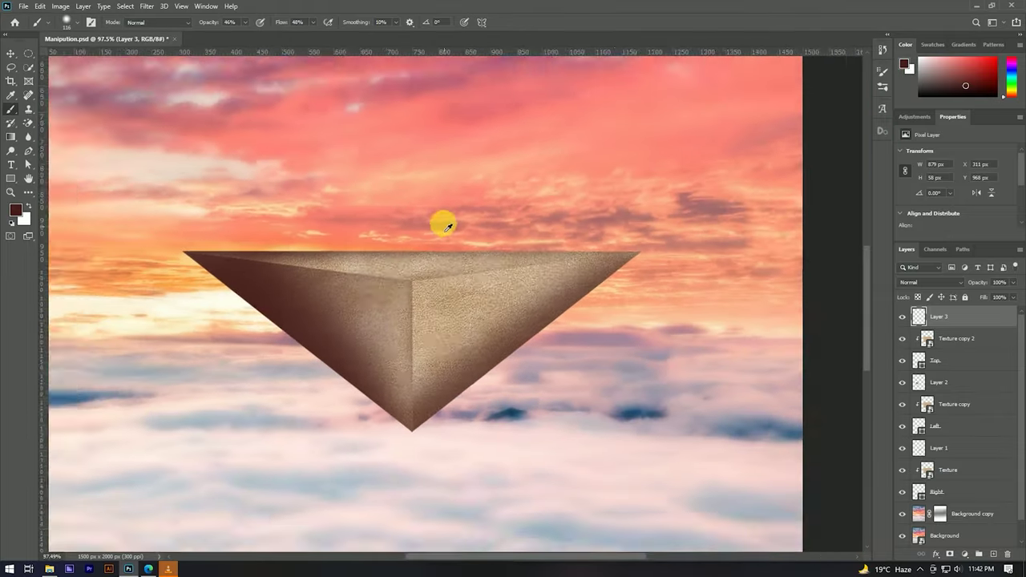
pyautogui.scroll(-2, 442, 222)
pyautogui.scroll(-1, 442, 212)
pyautogui.scroll(1, 447, 218)
pyautogui.scroll(2, 470, 286)
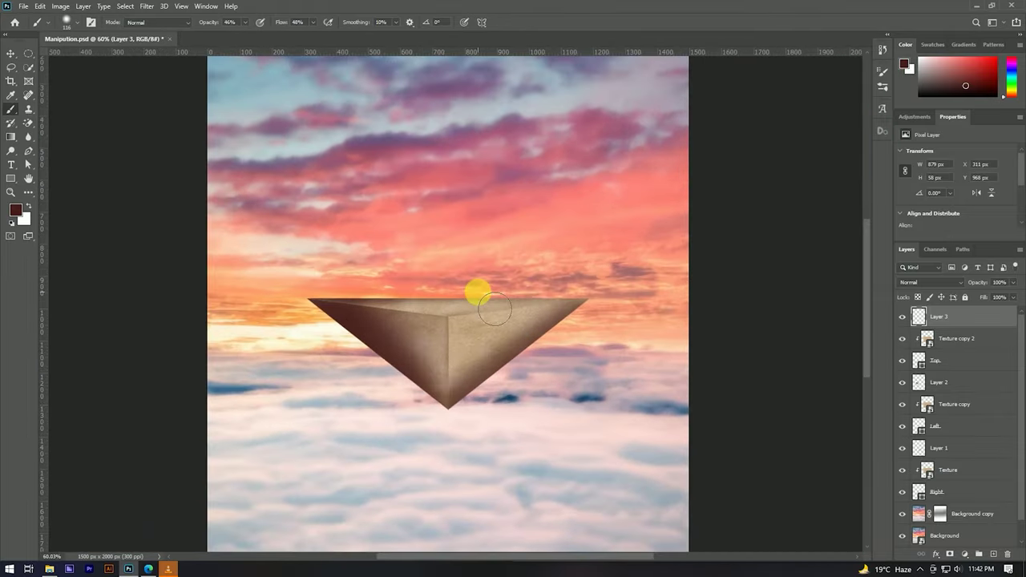
pyautogui.press('v')
pyautogui.scroll(-1, 396, 270)
pyautogui.moveTo(952, 318); pyautogui.dragTo(947, 459)
# Add the Right layer and group all pyramid layers into Group 1
pyautogui.keyDown('shift'); pyautogui.click(944, 470); pyautogui.keyUp('shift')
pyautogui.hotkey('ctrl', 'g')
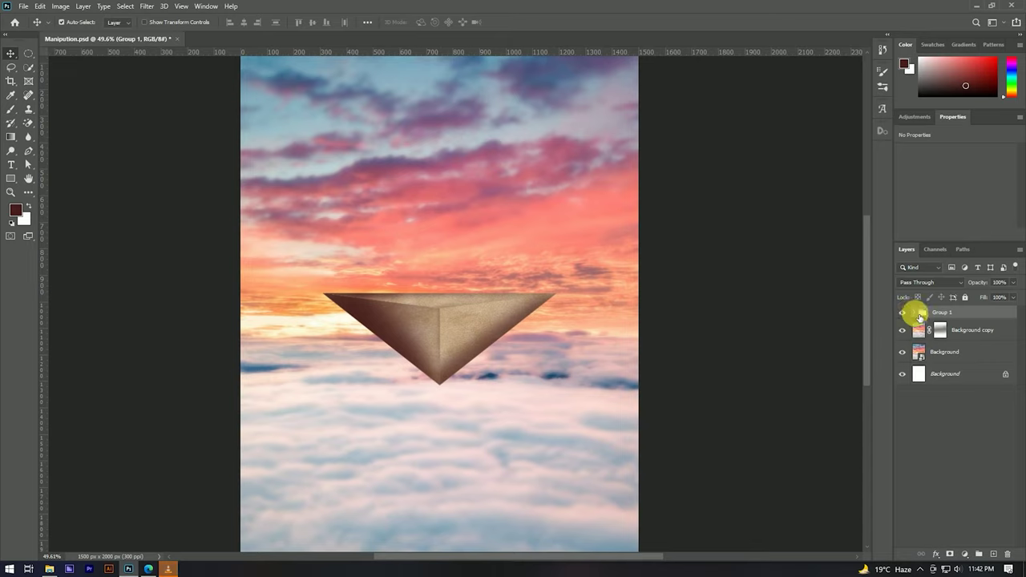
pyautogui.click(902, 313)
pyautogui.click(901, 312)
pyautogui.doubleClick(944, 313)
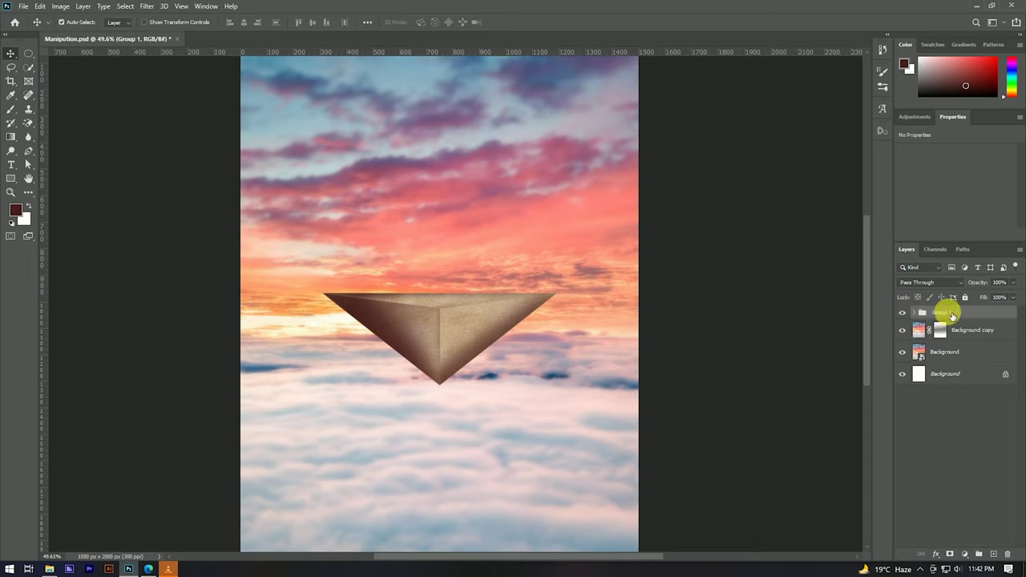
pyautogui.click(953, 381)
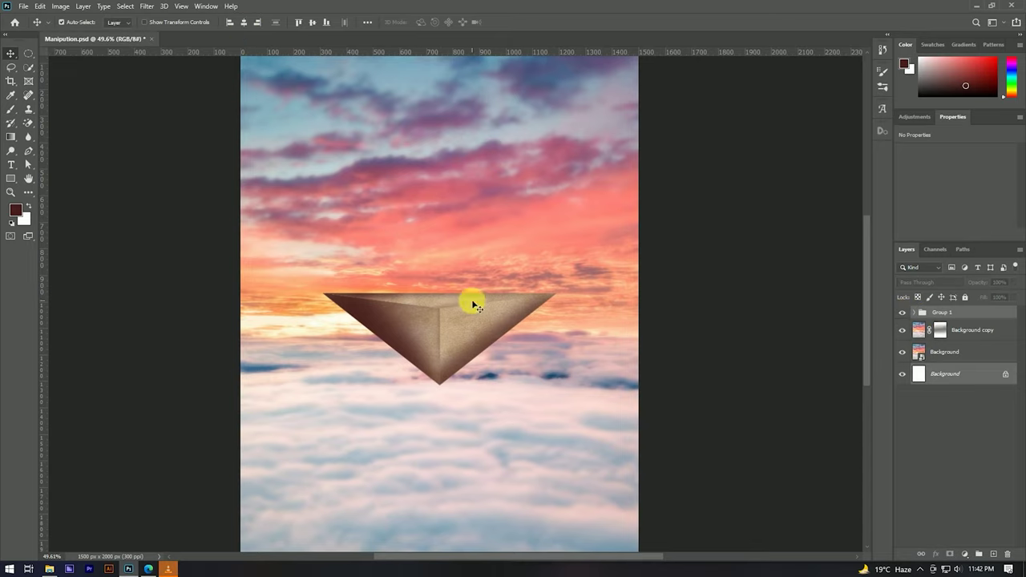
pyautogui.scroll(-2, 474, 305)
# Scale Group 1 down to about 90.86%
pyautogui.click(968, 317)
pyautogui.hotkey('ctrl', 't')
pyautogui.moveTo(568, 320)
pyautogui.mouseDown()
pyautogui.moveTo(541, 319)
pyautogui.moveTo(544, 336)
pyautogui.mouseUp()
pyautogui.click(529, 22)
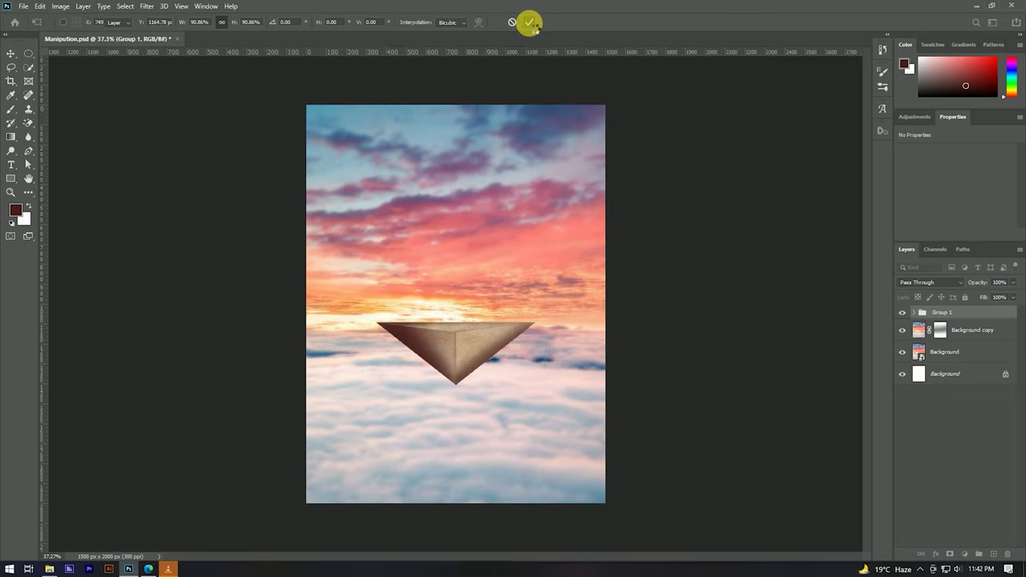
# Save the document and duplicate the sky Background layer above Group 1
pyautogui.hotkey('ctrl', 's')
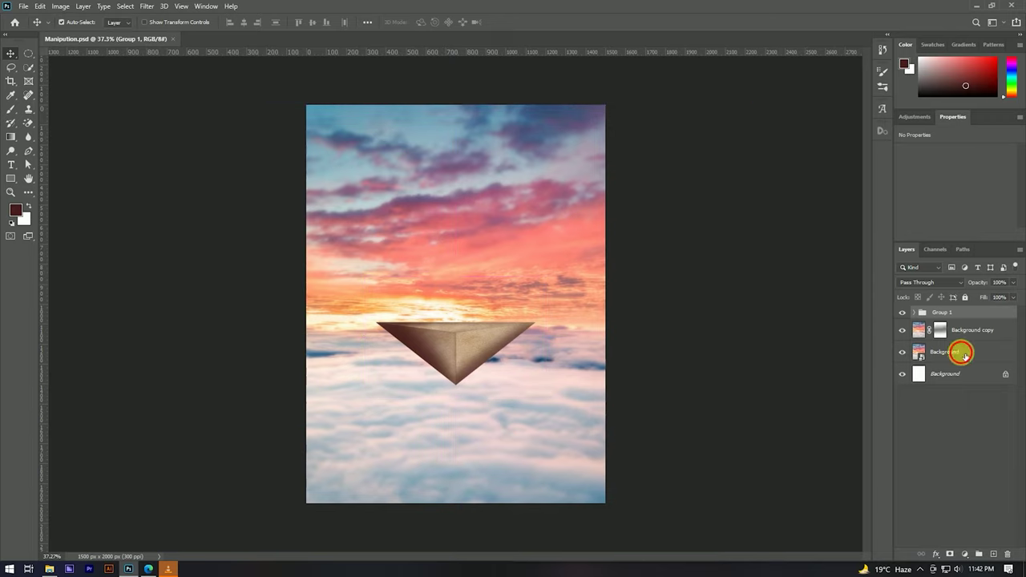
pyautogui.click(964, 356)
pyautogui.moveTo(968, 355); pyautogui.dragTo(955, 317)
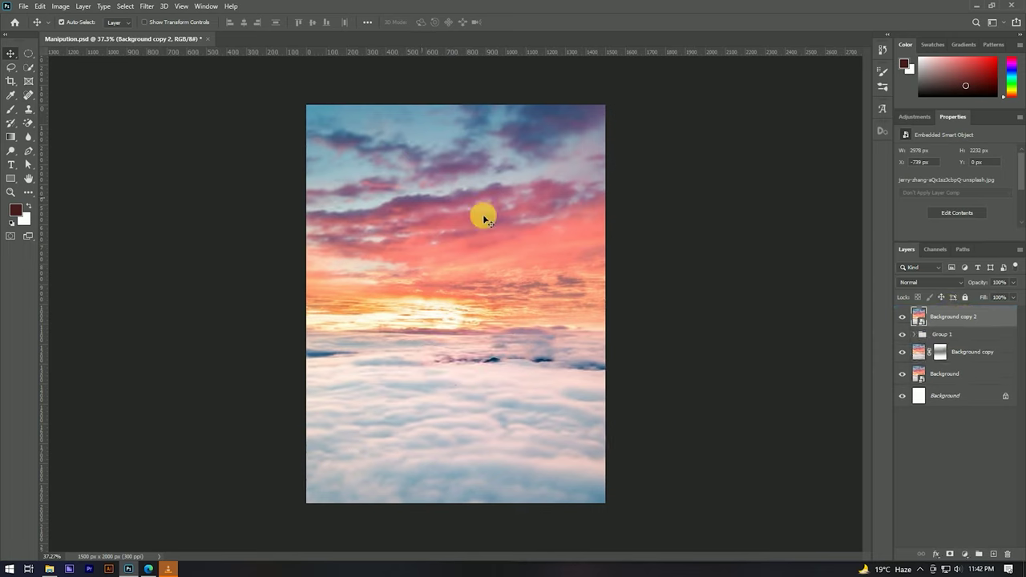
# Set the sky copy to Multiply and Group 1's blend mode to Normal
pyautogui.click(906, 282)
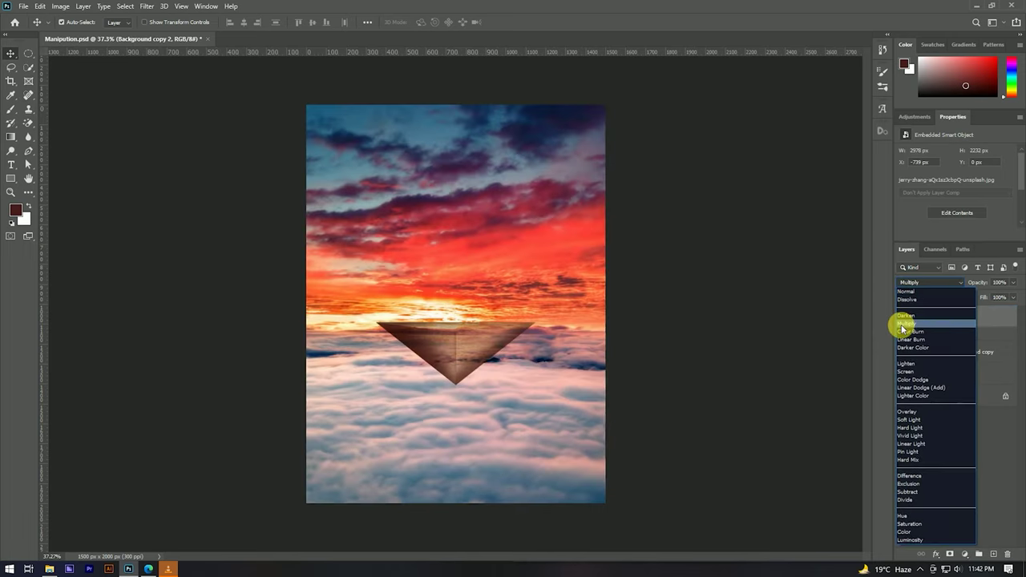
pyautogui.click(922, 320)
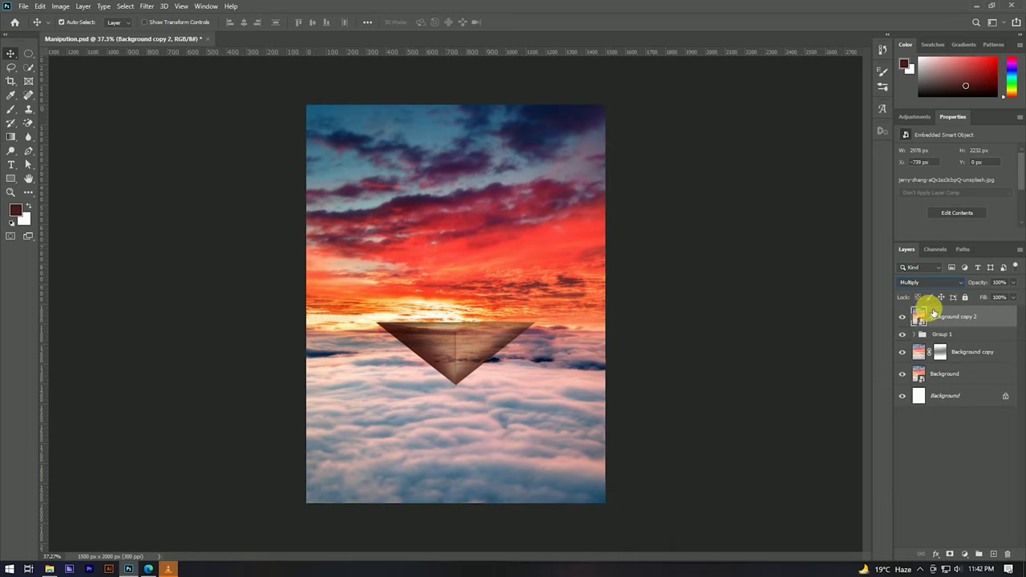
pyautogui.click(943, 335)
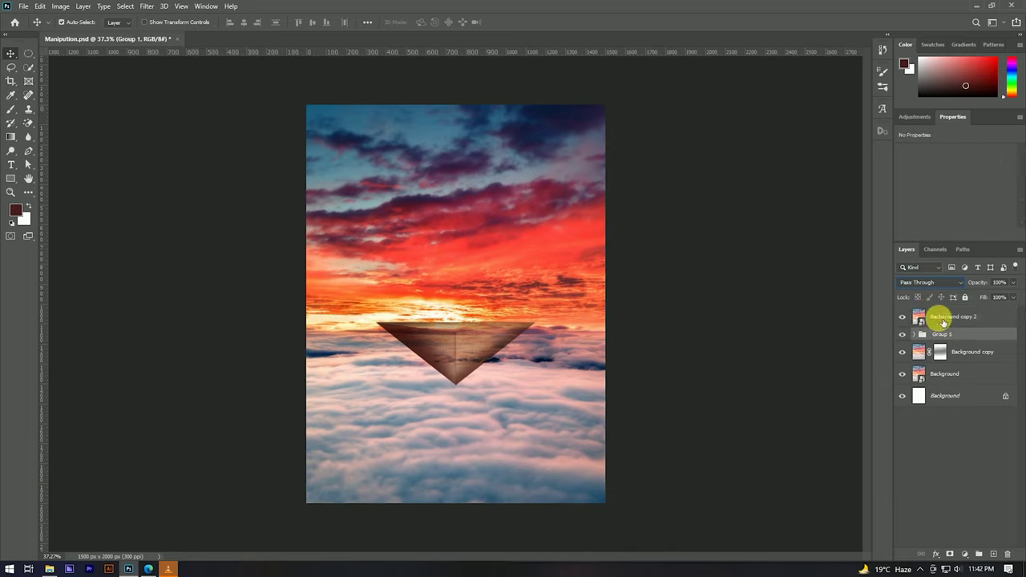
pyautogui.click(934, 282)
pyautogui.click(916, 295)
# Give the sky copy 76% opacity and clip it to Group 1
pyautogui.click(962, 435)
pyautogui.click(950, 317)
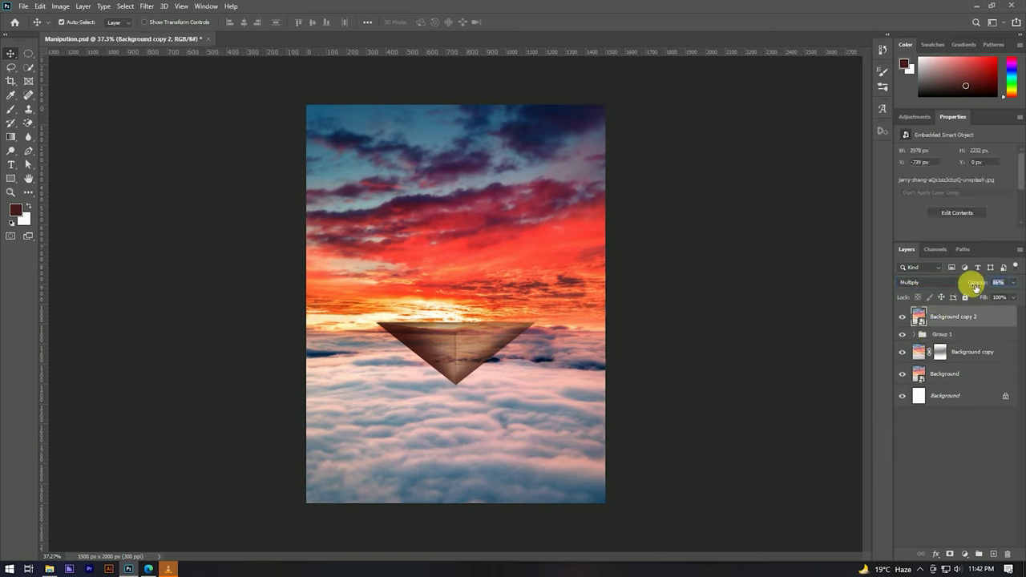
pyautogui.click(954, 315)
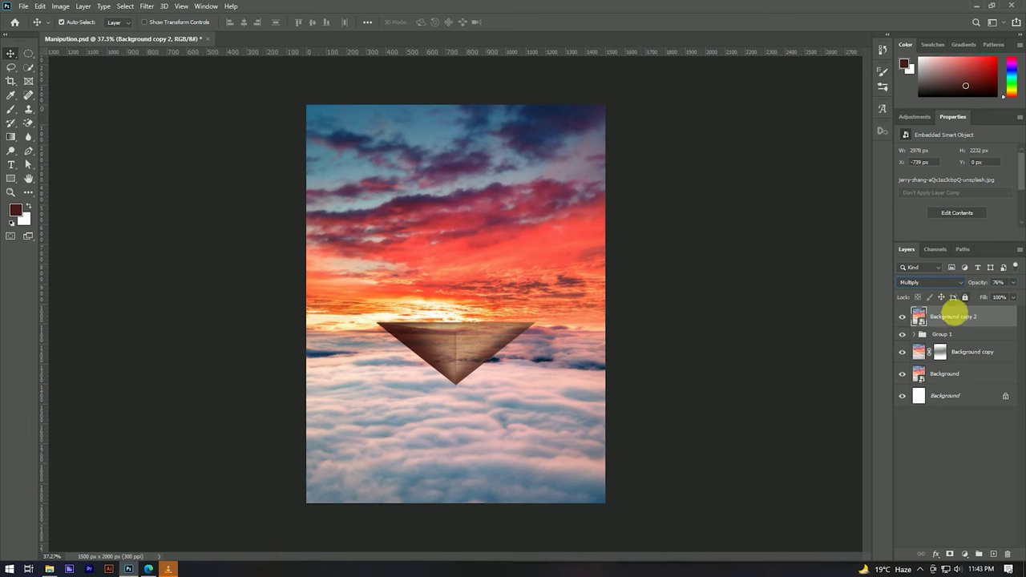
pyautogui.scroll(5, 960, 333)
pyautogui.click(960, 334)
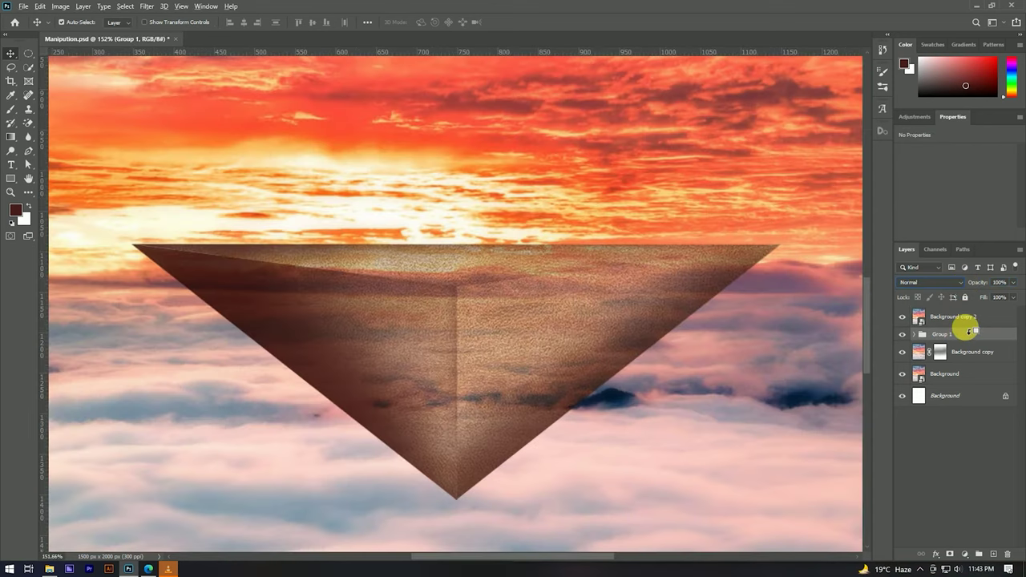
pyautogui.moveTo(968, 331); pyautogui.dragTo(968, 333)
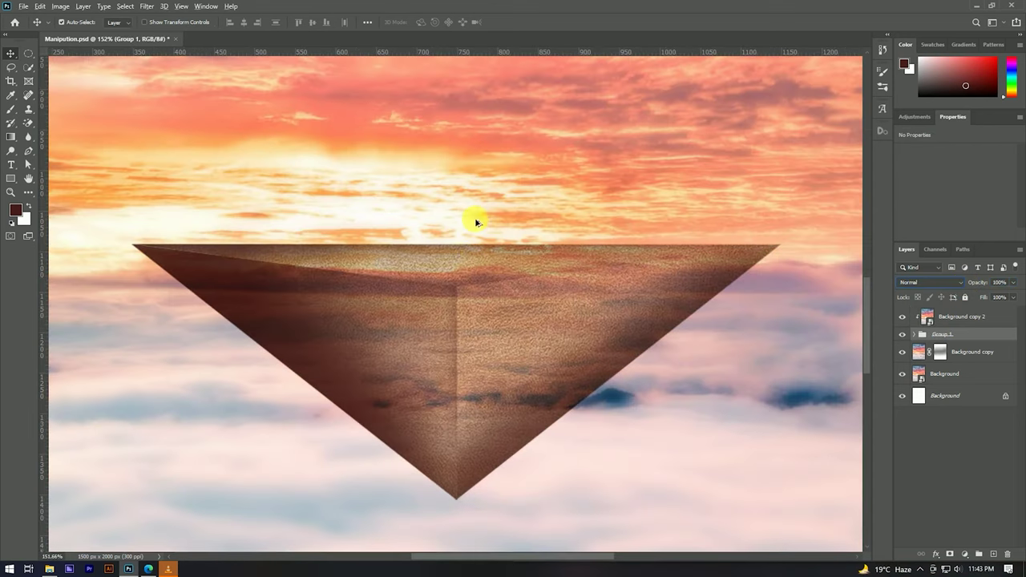
pyautogui.click(145, 8)
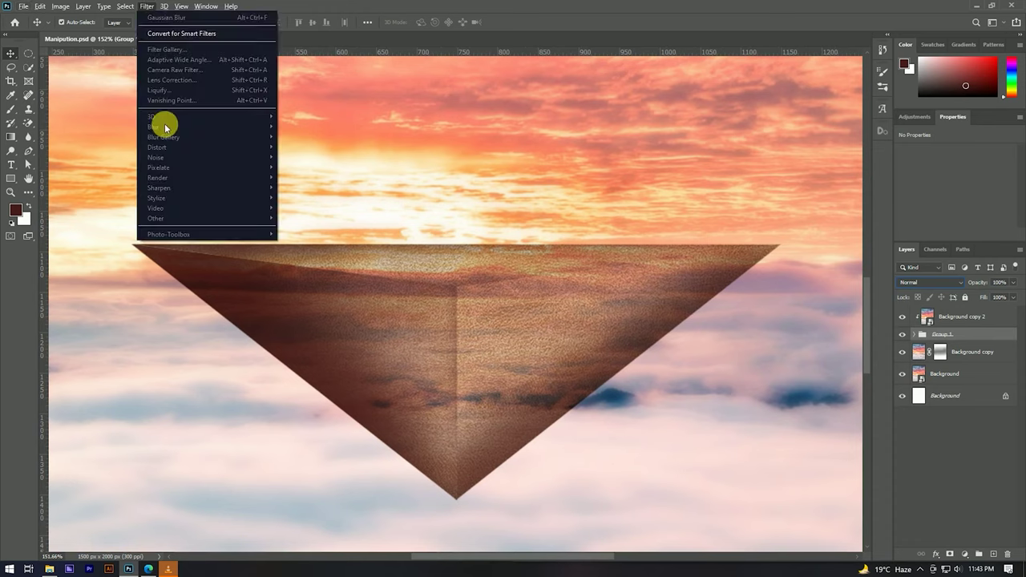
# Give the Background copy 2 sky layer a 27.7 px Gaussian Blur and 40% opacity
pyautogui.click(958, 312)
pyautogui.click(958, 315)
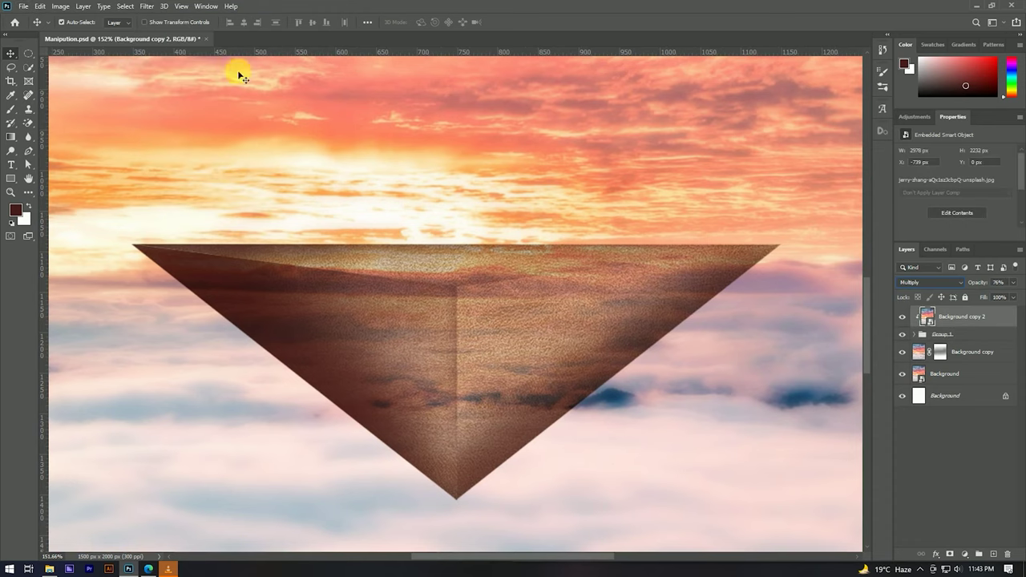
pyautogui.click(156, 14)
pyautogui.moveTo(153, 126)
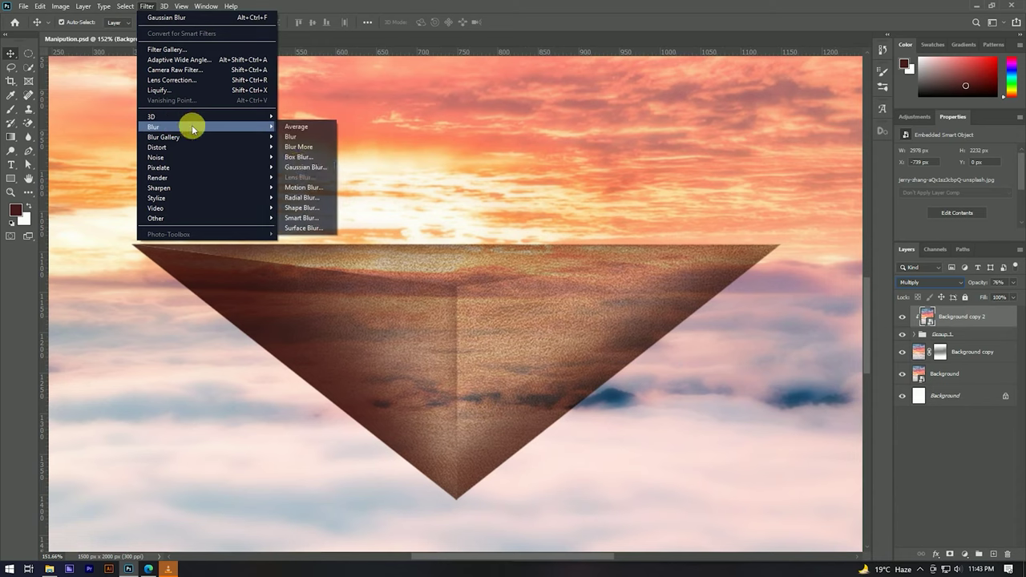
pyautogui.click(299, 167)
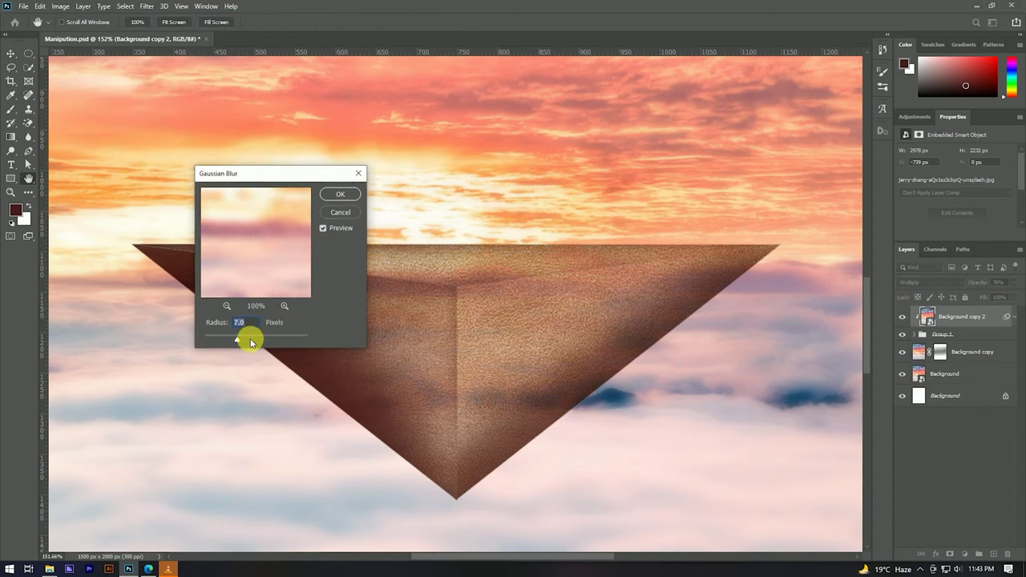
pyautogui.moveTo(246, 340); pyautogui.dragTo(252, 339)
pyautogui.click(340, 196)
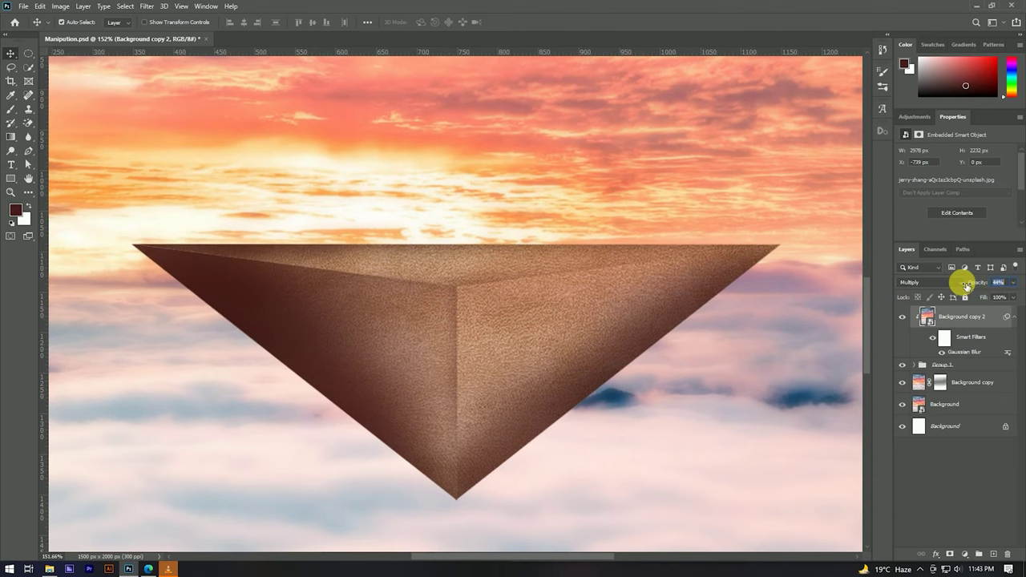
pyautogui.moveTo(966, 286); pyautogui.dragTo(965, 285)
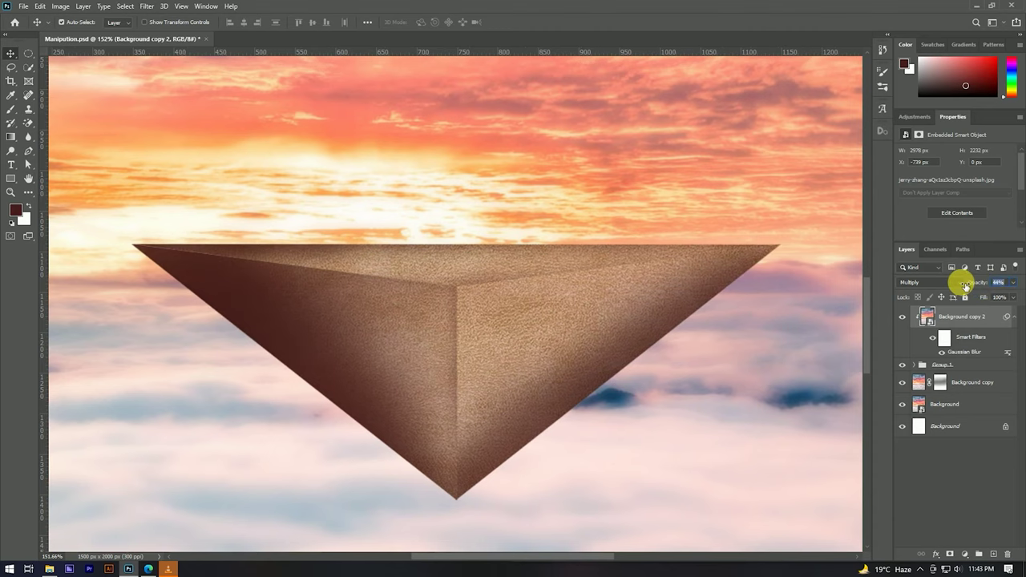
# Collapse and fully lock Group 1, collapse the Smart Filters, and reselect Background copy 2
pyautogui.click(536, 288)
pyautogui.scroll(-5, 477, 232)
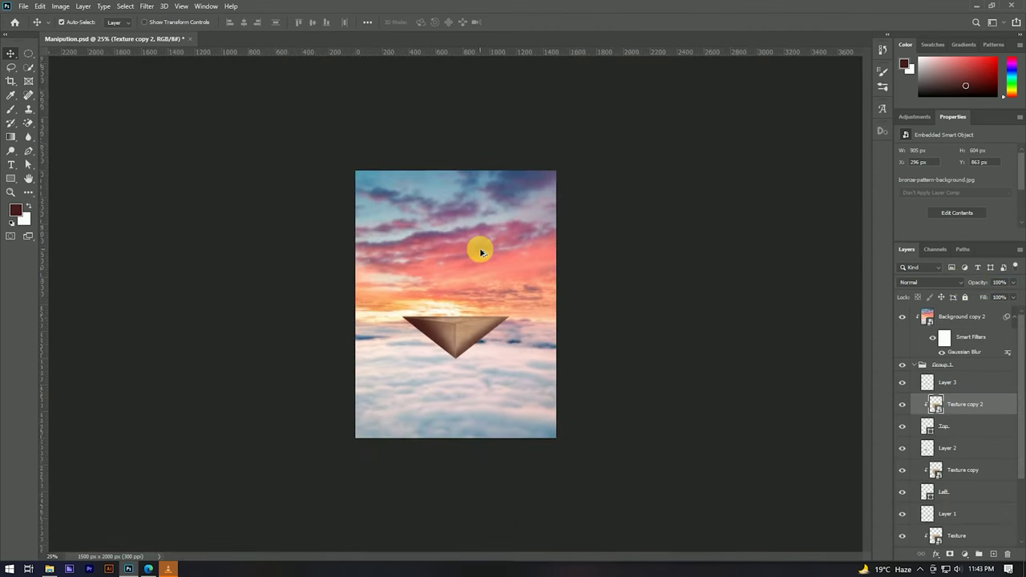
pyautogui.scroll(2, 481, 253)
pyautogui.click(923, 366)
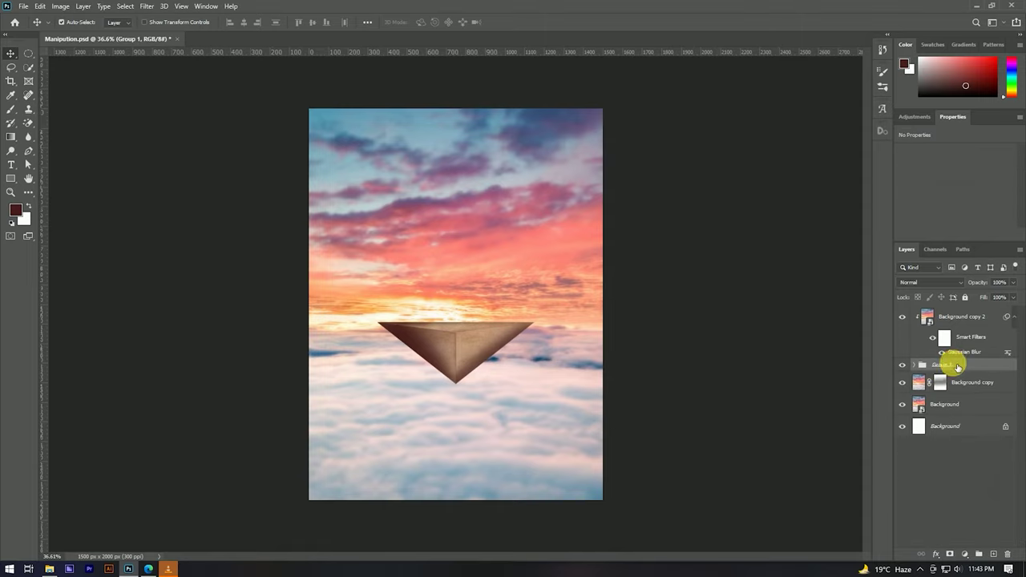
pyautogui.click(963, 299)
pyautogui.click(902, 317)
pyautogui.click(902, 317)
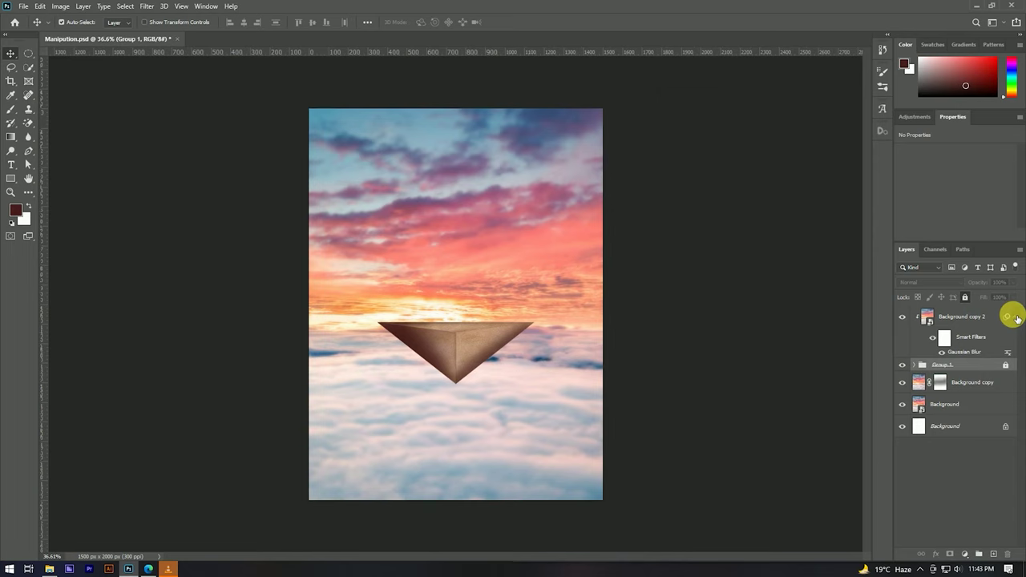
pyautogui.click(1015, 317)
pyautogui.click(959, 321)
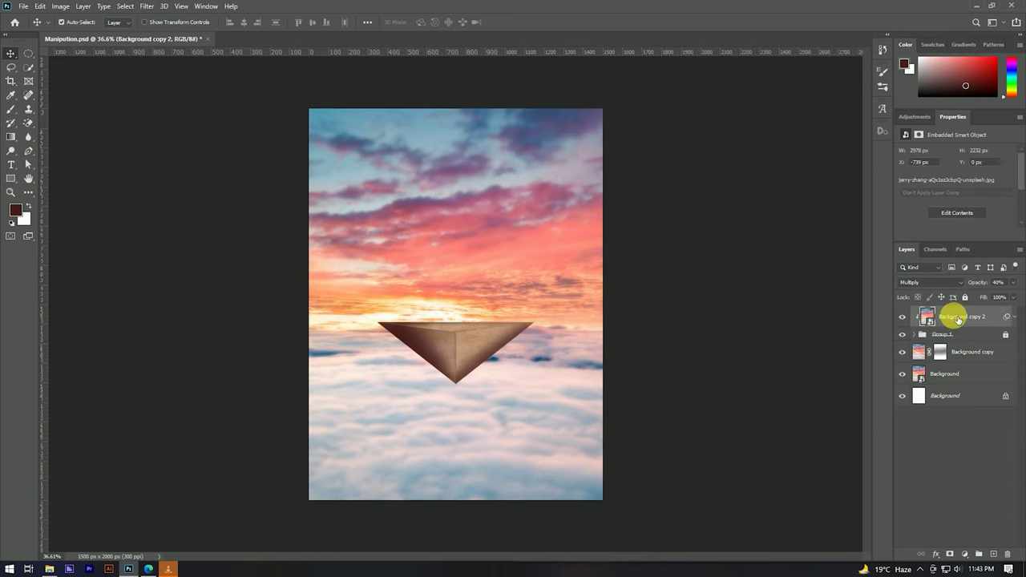
# Save the composite and drag the ballerina photo in from the source images folder
pyautogui.hotkey('ctrl', 's')
pyautogui.scroll(3, 472, 303)
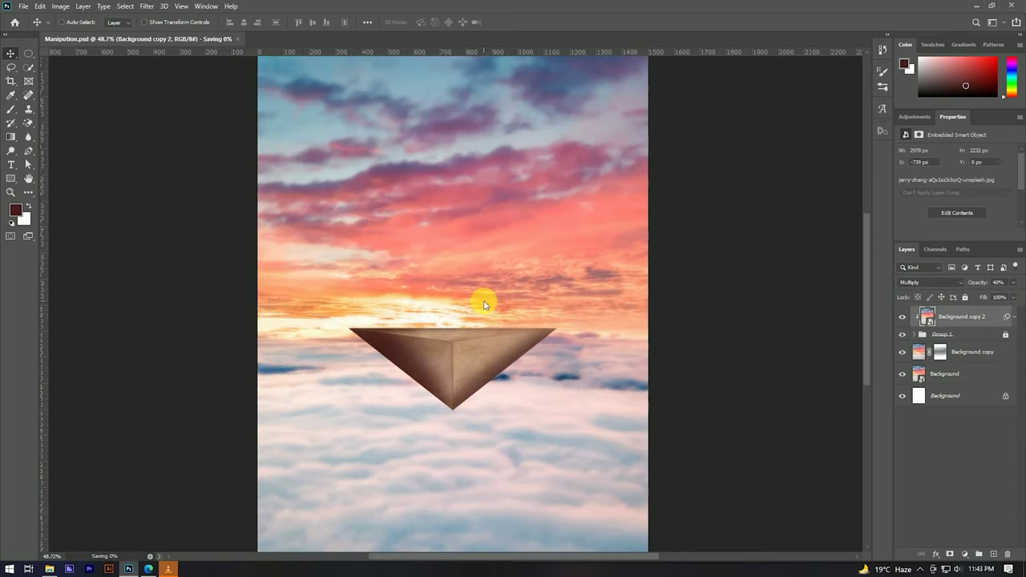
pyautogui.click(49, 569)
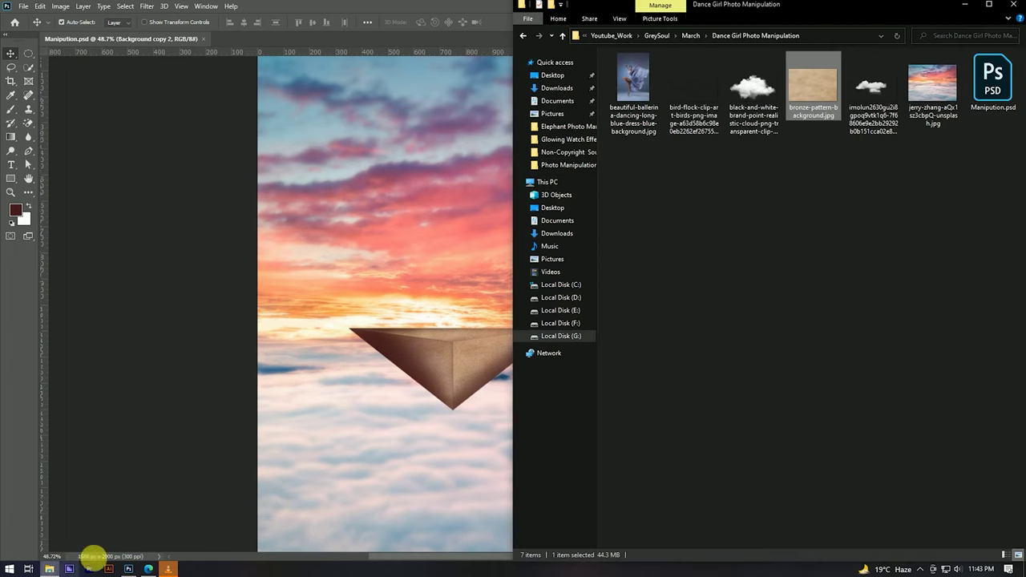
pyautogui.moveTo(641, 112); pyautogui.dragTo(399, 218)
# Scale the placed ballerina photo to about 1088 × 1631 px over the canvas centre and commit
pyautogui.scroll(-3, 425, 222)
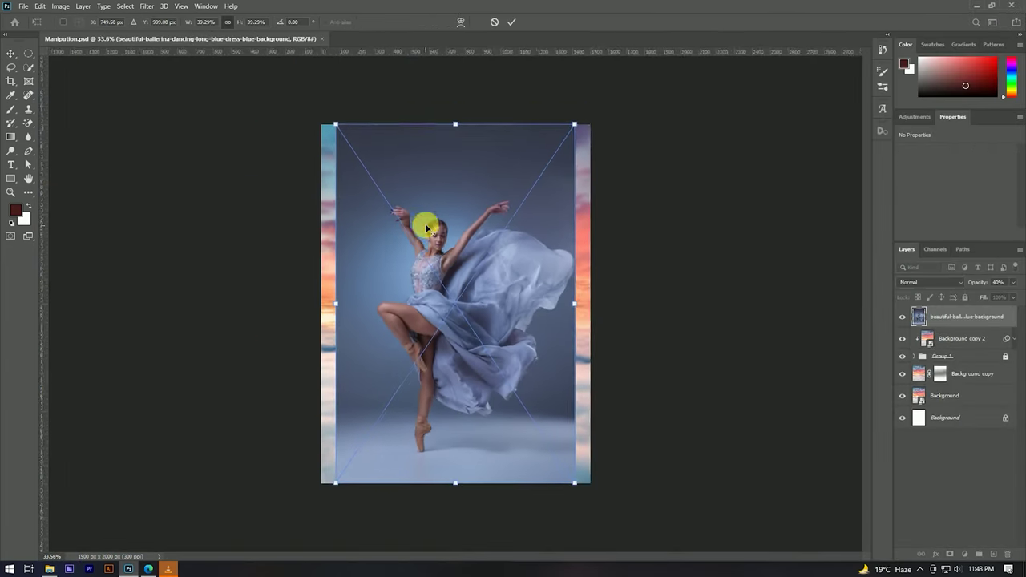
pyautogui.moveTo(569, 306)
pyautogui.mouseDown()
pyautogui.moveTo(518, 299)
pyautogui.moveTo(502, 261)
pyautogui.moveTo(498, 290)
pyautogui.mouseUp()
pyautogui.scroll(3, 488, 275)
pyautogui.scroll(-2, 438, 264)
pyautogui.moveTo(544, 251)
pyautogui.mouseDown()
pyautogui.moveTo(566, 259)
pyautogui.moveTo(486, 309)
pyautogui.mouseUp()
pyautogui.press('Return')
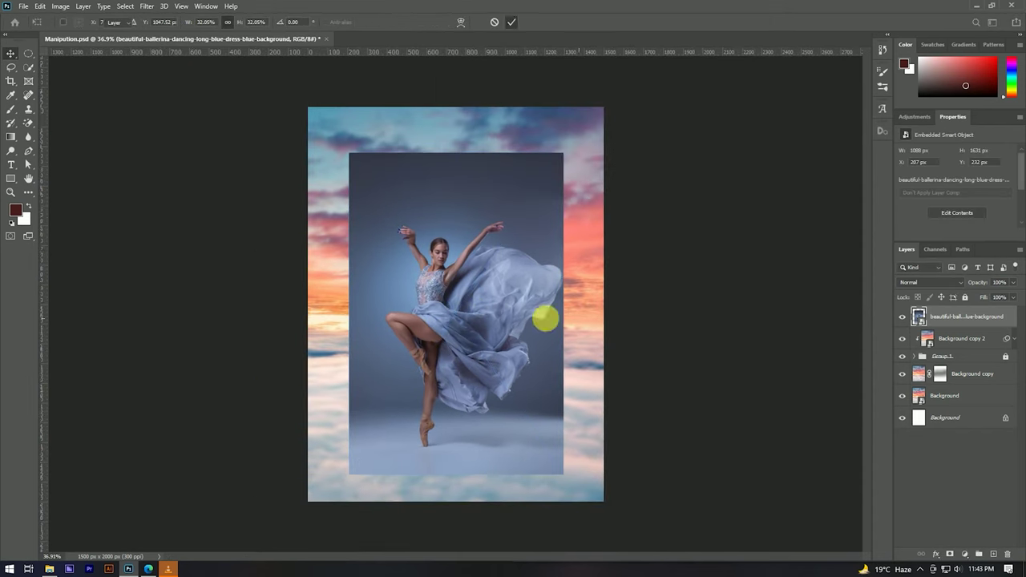
pyautogui.scroll(4, 591, 316)
pyautogui.scroll(-3, 465, 430)
pyautogui.scroll(2, 502, 216)
pyautogui.scroll(-1, 440, 245)
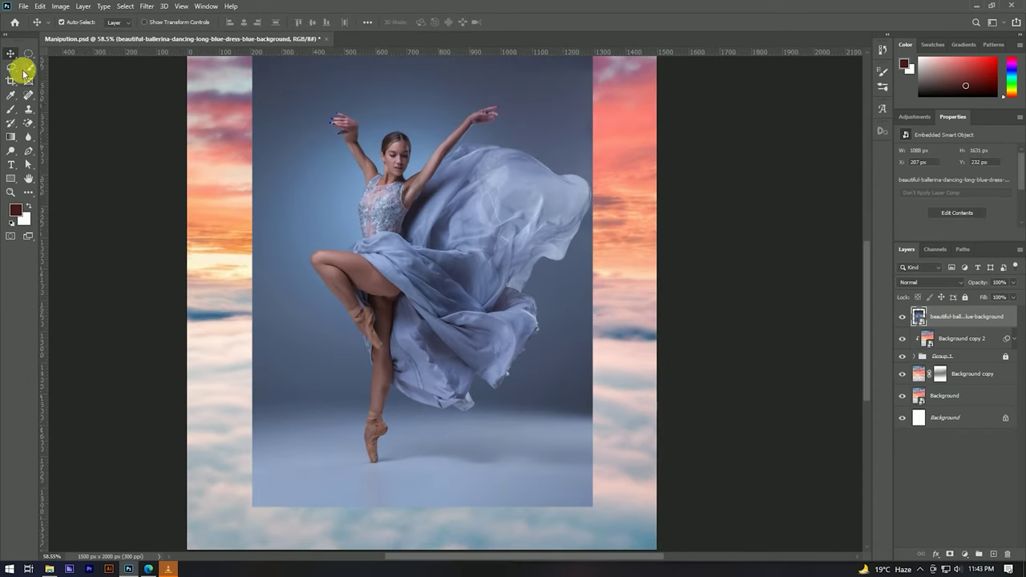
pyautogui.click(28, 68)
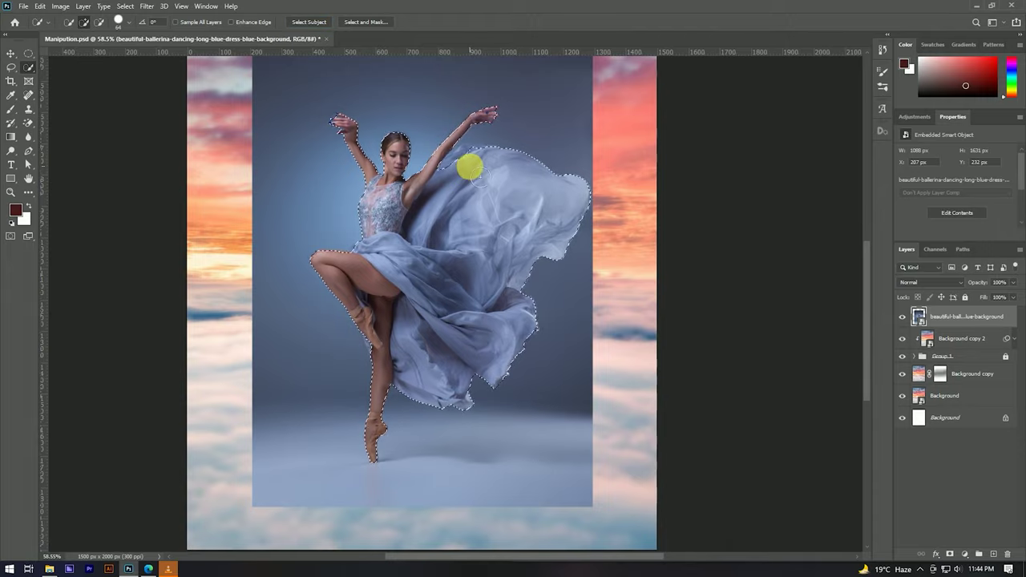
# Correct the dancer selection with the Lasso along the leg, lower leg and ballet shoe
pyautogui.scroll(2, 469, 165)
pyautogui.scroll(3, 456, 149)
pyautogui.scroll(-2, 524, 105)
pyautogui.scroll(-3, 481, 240)
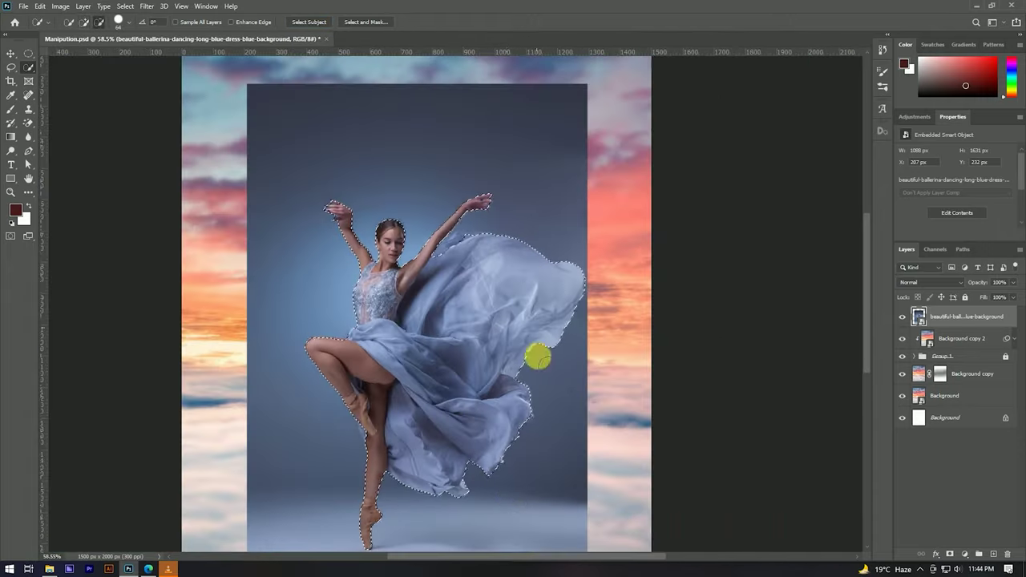
pyautogui.scroll(4, 231, 334)
pyautogui.scroll(1, 278, 206)
pyautogui.scroll(2, 258, 287)
pyautogui.press('l')
pyautogui.scroll(-1, 259, 288)
pyautogui.moveTo(244, 228); pyautogui.dragTo(256, 281)
pyautogui.moveTo(310, 407); pyautogui.dragTo(310, 409)
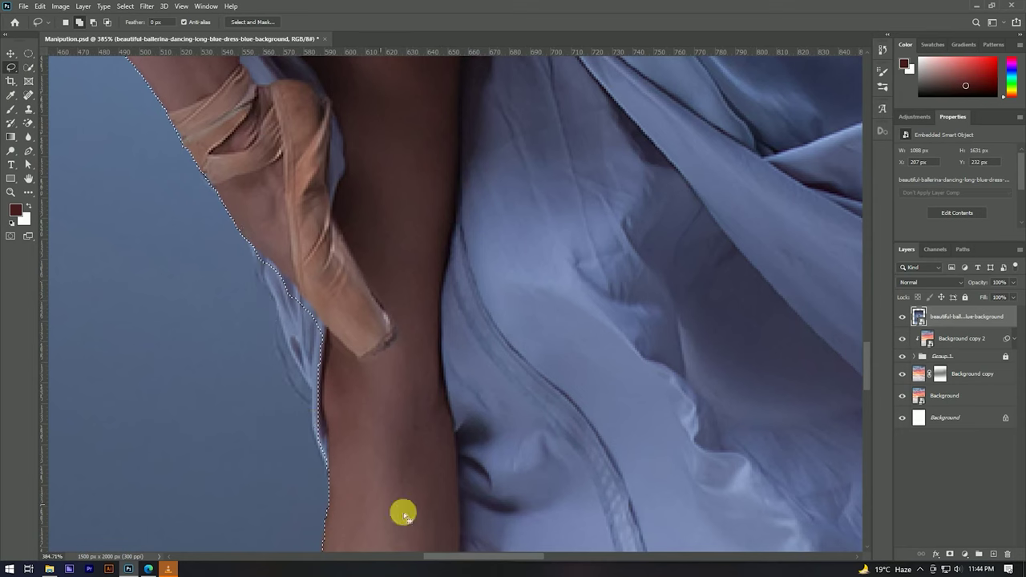
pyautogui.moveTo(345, 379); pyautogui.dragTo(316, 291)
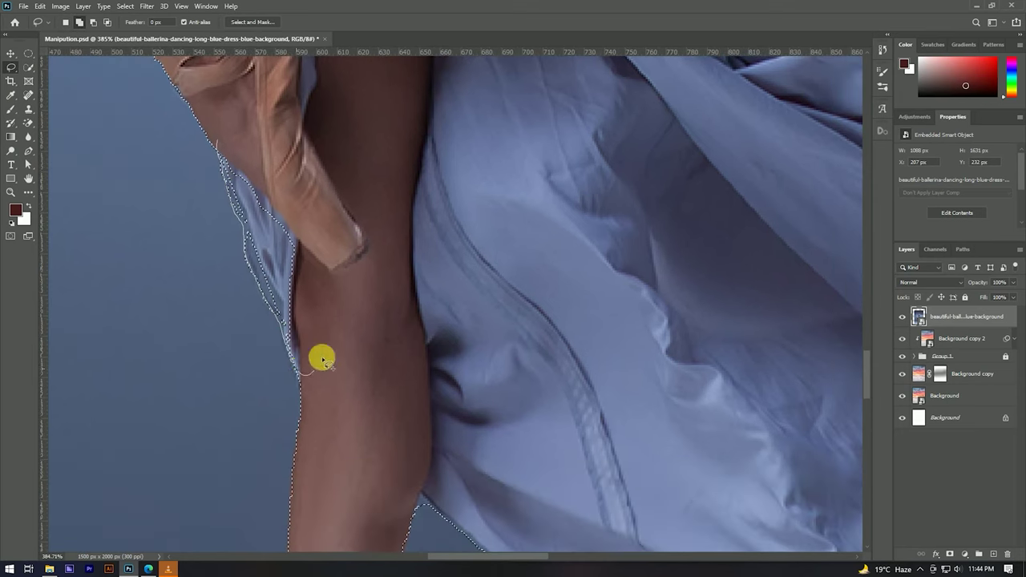
pyautogui.scroll(3, 213, 171)
pyautogui.scroll(-2, 206, 213)
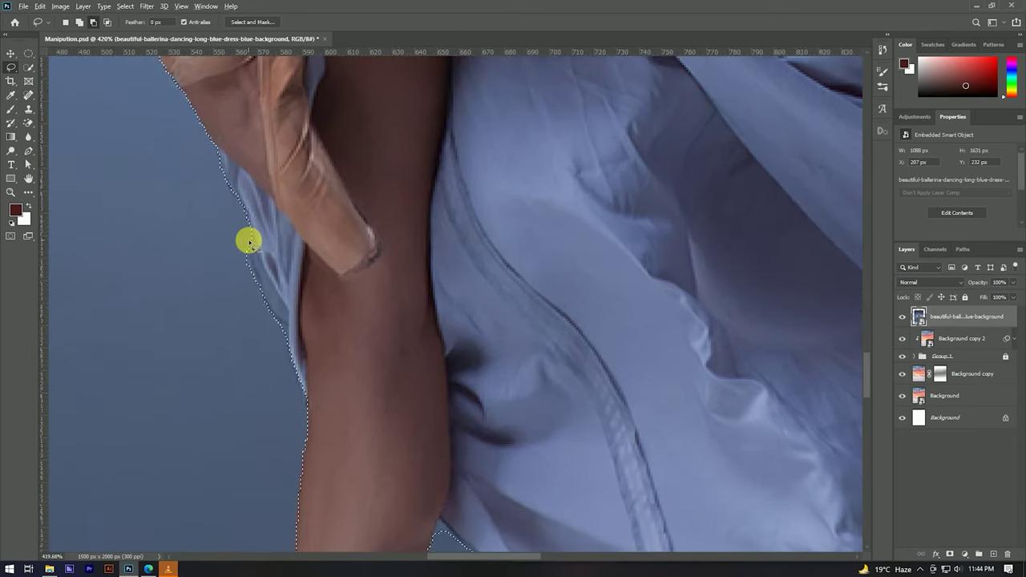
pyautogui.moveTo(289, 341); pyautogui.dragTo(302, 142)
pyautogui.scroll(1, 384, 344)
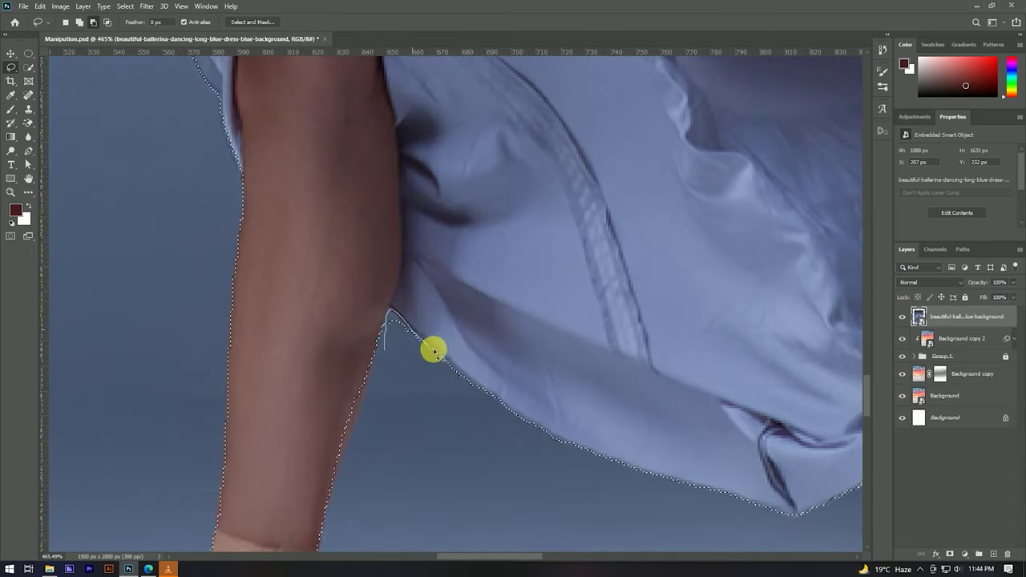
pyautogui.moveTo(380, 341); pyautogui.dragTo(403, 163)
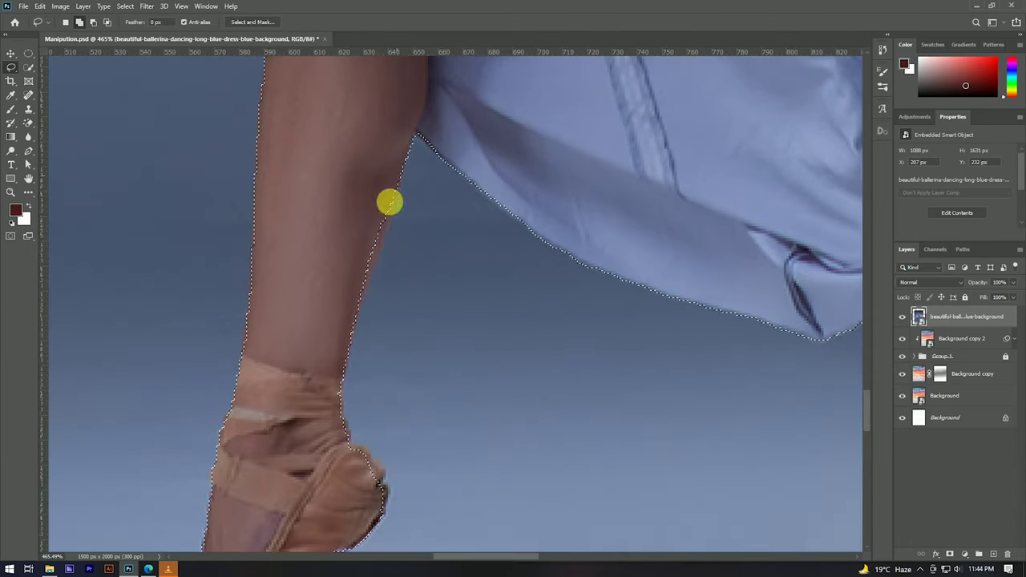
pyautogui.moveTo(389, 203); pyautogui.dragTo(417, 59)
pyautogui.moveTo(366, 229); pyautogui.dragTo(398, 312)
pyautogui.moveTo(401, 384)
pyautogui.mouseDown()
pyautogui.moveTo(339, 240)
pyautogui.moveTo(332, 330)
pyautogui.mouseUp()
pyautogui.moveTo(337, 436); pyautogui.dragTo(293, 367)
pyautogui.scroll(-4, 293, 367)
pyautogui.scroll(2, 502, 217)
pyautogui.scroll(2, 492, 182)
# Fix the selection edge along the dress and the dress fold by the arm
pyautogui.moveTo(492, 183); pyautogui.dragTo(469, 239)
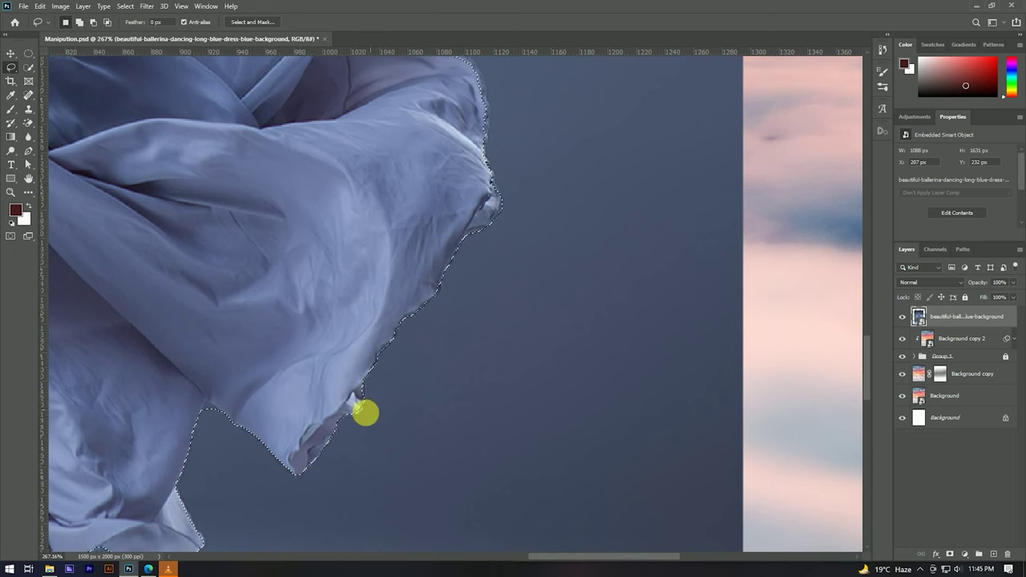
pyautogui.scroll(-4, 360, 408)
pyautogui.scroll(2, 452, 360)
pyautogui.scroll(2, 162, 273)
pyautogui.moveTo(161, 273); pyautogui.dragTo(248, 230)
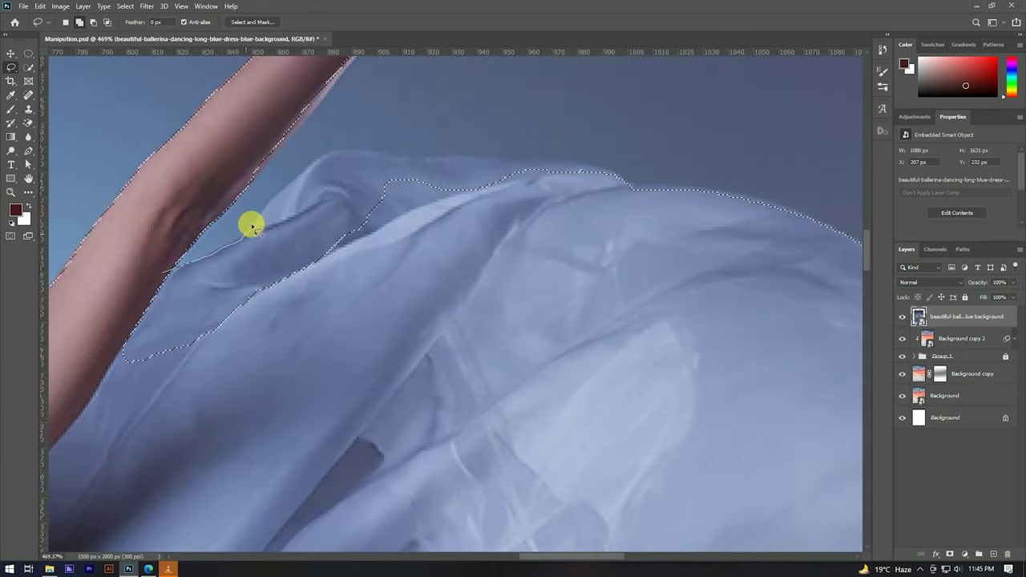
pyautogui.moveTo(460, 158)
pyautogui.mouseDown()
pyautogui.moveTo(601, 166)
pyautogui.moveTo(467, 259)
pyautogui.mouseUp()
pyautogui.scroll(-2, 467, 259)
pyautogui.moveTo(328, 257); pyautogui.dragTo(327, 255)
pyautogui.scroll(-3, 345, 275)
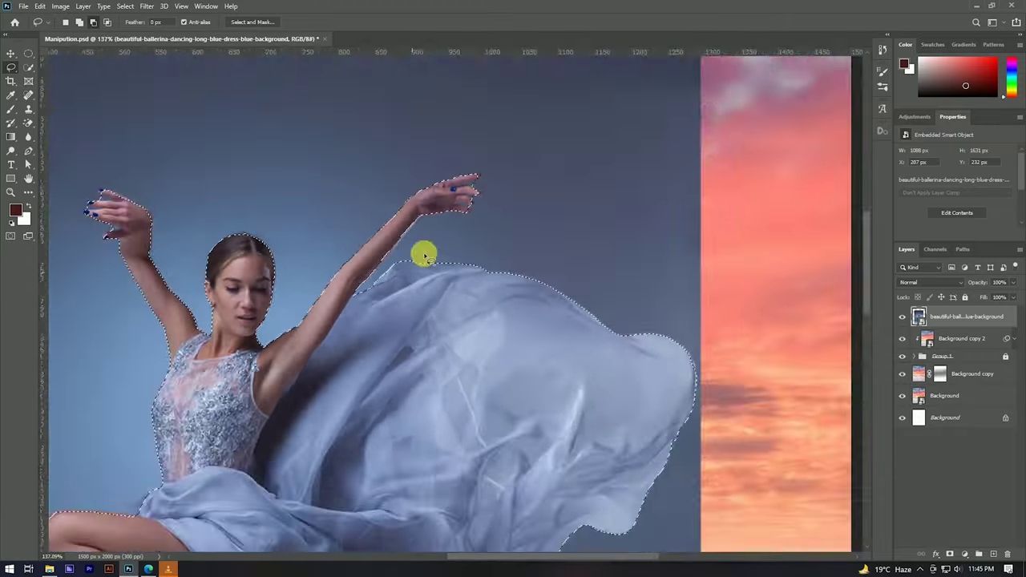
pyautogui.scroll(3, 389, 300)
pyautogui.scroll(1, 435, 190)
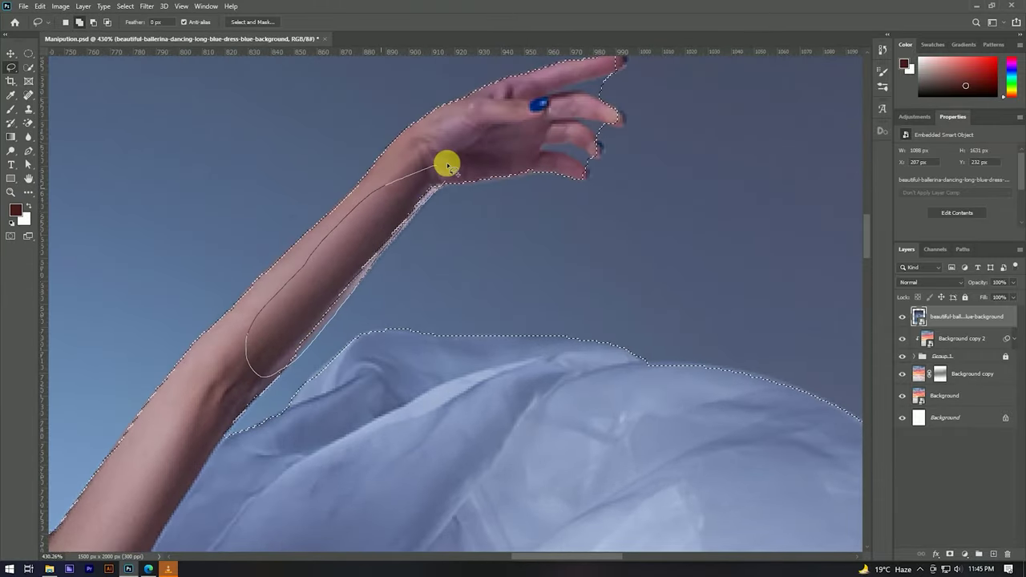
pyautogui.scroll(1, 460, 188)
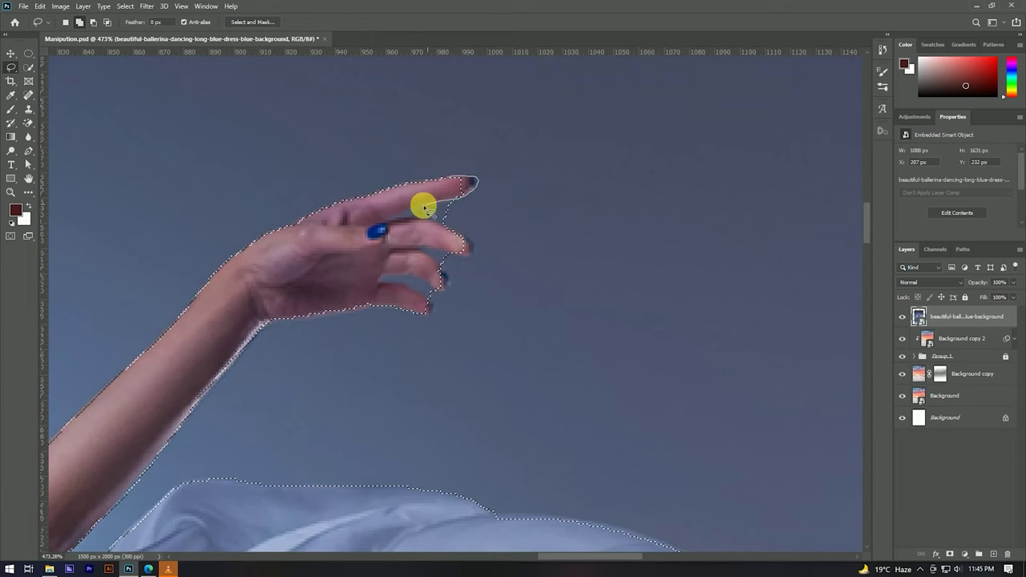
# Fix the selection around the index, middle and ring fingertips
pyautogui.moveTo(425, 208)
pyautogui.mouseDown()
pyautogui.moveTo(337, 229)
pyautogui.moveTo(417, 212)
pyautogui.mouseUp()
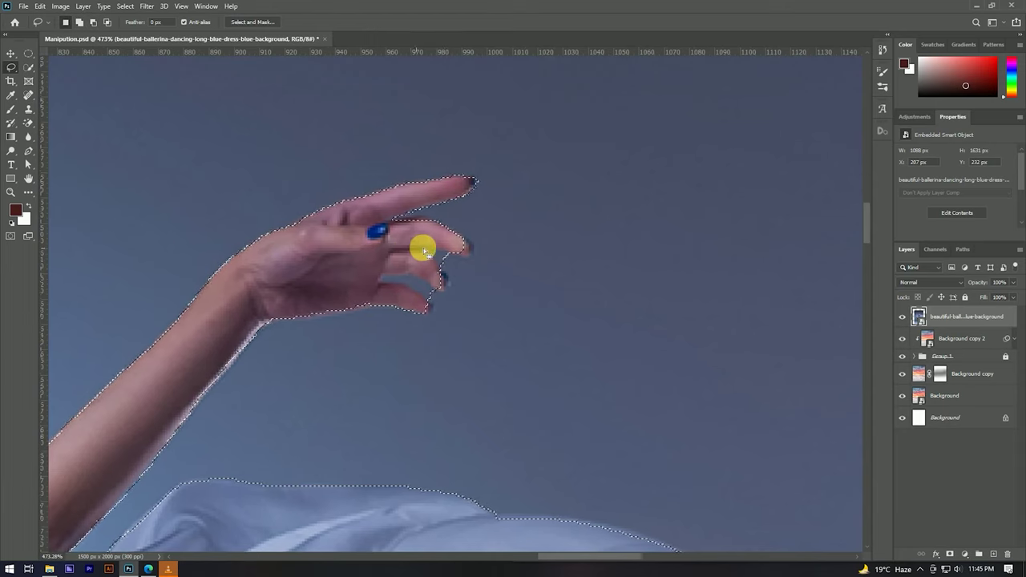
pyautogui.moveTo(471, 230)
pyautogui.mouseDown()
pyautogui.moveTo(475, 248)
pyautogui.moveTo(437, 258)
pyautogui.moveTo(451, 279)
pyautogui.moveTo(425, 285)
pyautogui.moveTo(456, 299)
pyautogui.mouseUp()
pyautogui.scroll(-5, 456, 300)
pyautogui.moveTo(364, 339); pyautogui.dragTo(377, 219)
pyautogui.scroll(4, 110, 144)
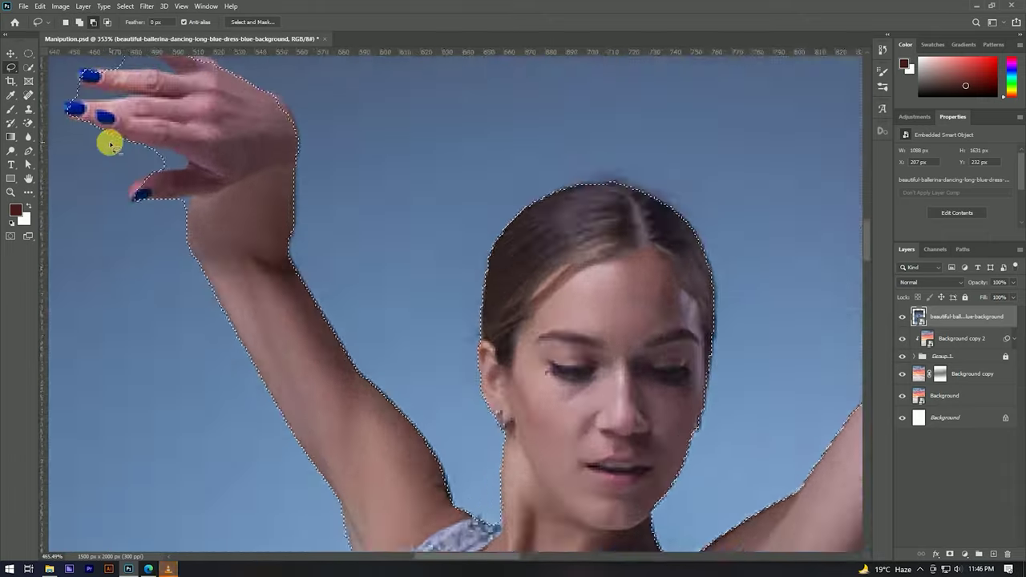
pyautogui.scroll(2, 110, 144)
pyautogui.moveTo(149, 187)
pyautogui.mouseDown()
pyautogui.moveTo(196, 182)
pyautogui.moveTo(153, 199)
pyautogui.moveTo(206, 197)
pyautogui.moveTo(170, 120)
pyautogui.mouseUp()
pyautogui.moveTo(240, 143)
pyautogui.mouseDown()
pyautogui.moveTo(166, 133)
pyautogui.moveTo(221, 160)
pyautogui.moveTo(137, 165)
pyautogui.moveTo(184, 181)
pyautogui.mouseUp()
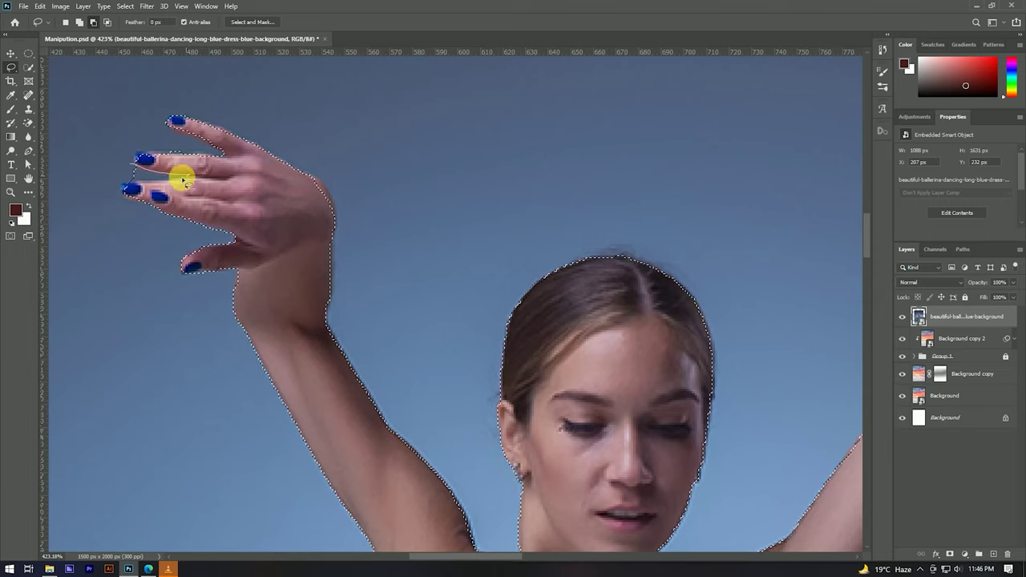
pyautogui.moveTo(110, 165)
pyautogui.mouseDown()
pyautogui.moveTo(137, 154)
pyautogui.moveTo(176, 165)
pyautogui.mouseUp()
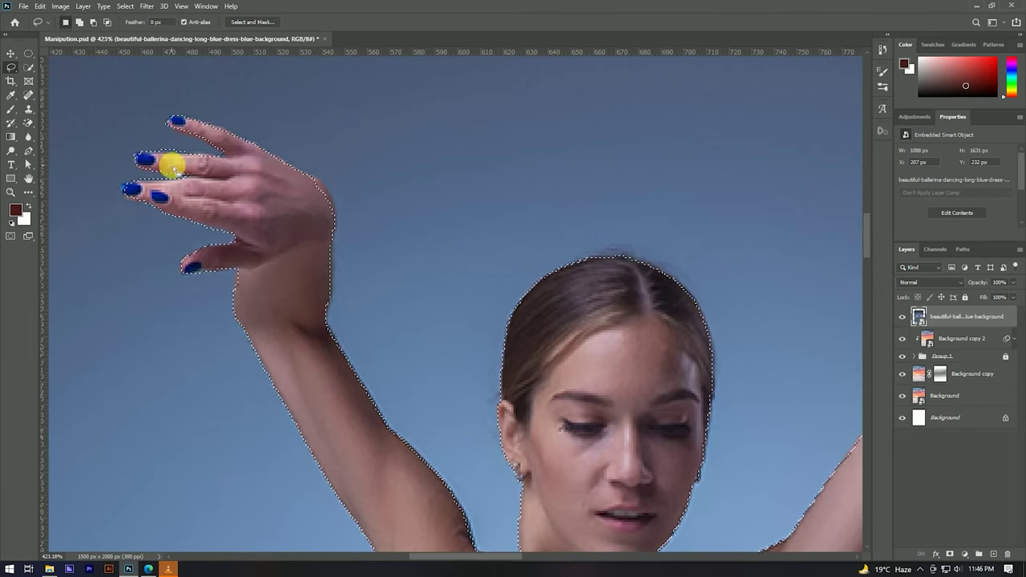
pyautogui.scroll(-3, 178, 155)
pyautogui.scroll(4, 152, 157)
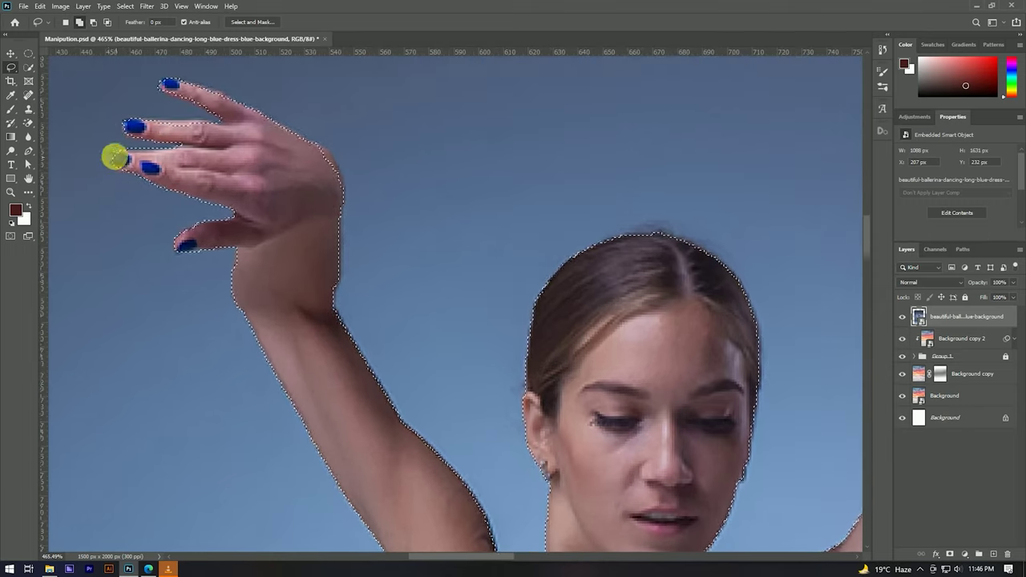
pyautogui.scroll(-3, 140, 167)
pyautogui.scroll(-3, 264, 405)
pyautogui.scroll(2, 346, 335)
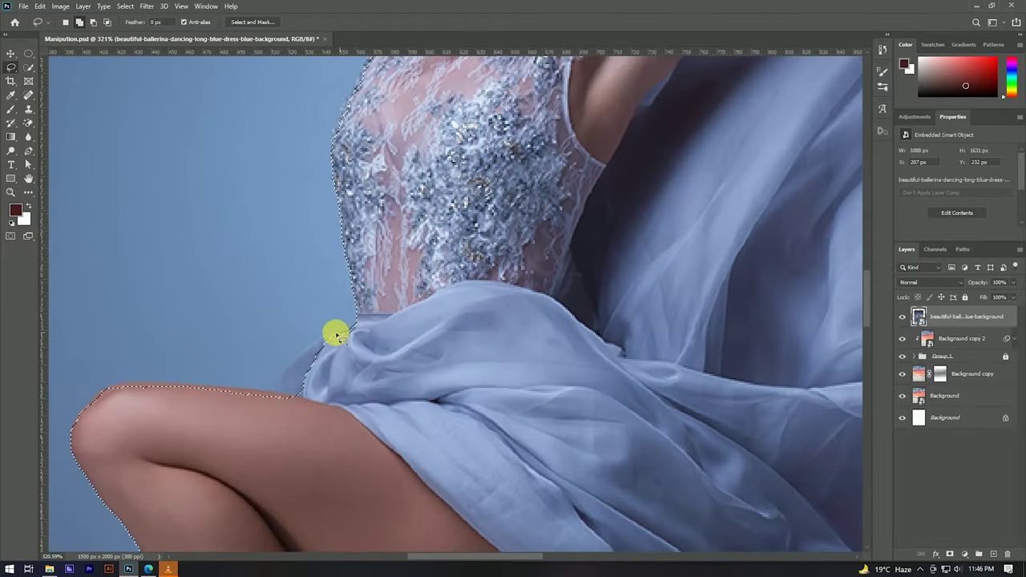
# Patch the dress and knee edges, then refine in Select and Mask with radius 1 px and smooth 3
pyautogui.moveTo(277, 383); pyautogui.dragTo(279, 392)
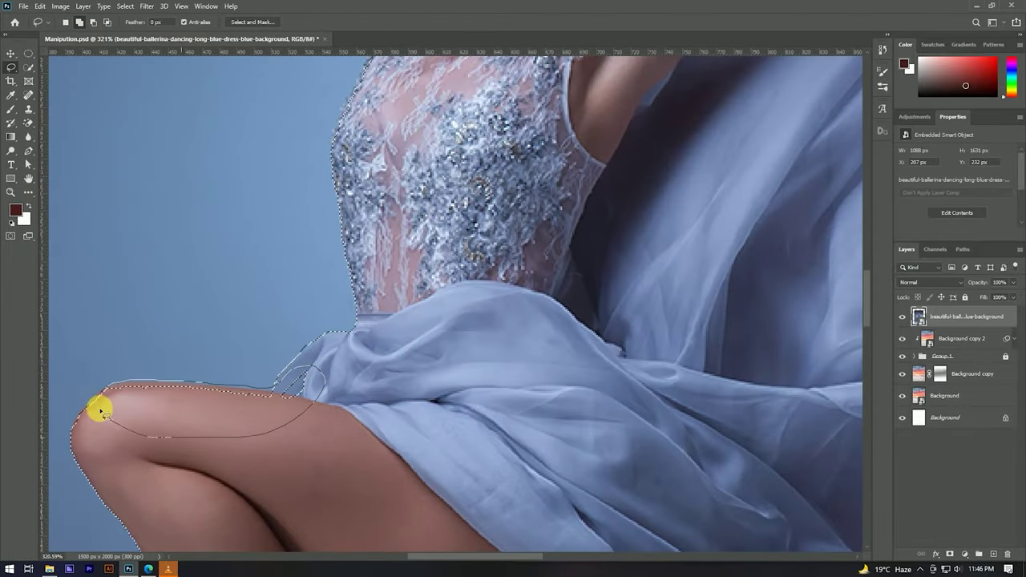
pyautogui.scroll(2, 171, 320)
pyautogui.scroll(2, 197, 304)
pyautogui.moveTo(155, 365); pyautogui.dragTo(434, 297)
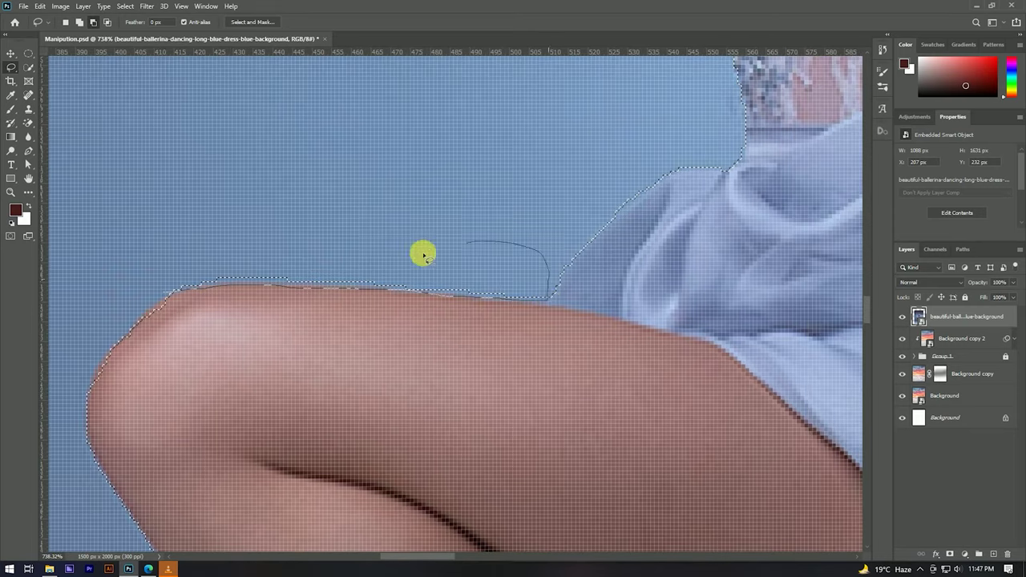
pyautogui.scroll(-1, 248, 259)
pyautogui.scroll(-4, 300, 257)
pyautogui.scroll(-3, 355, 270)
pyautogui.scroll(-2, 355, 270)
pyautogui.click(250, 22)
pyautogui.moveTo(881, 210); pyautogui.dragTo(882, 208)
pyautogui.moveTo(878, 294); pyautogui.dragTo(882, 295)
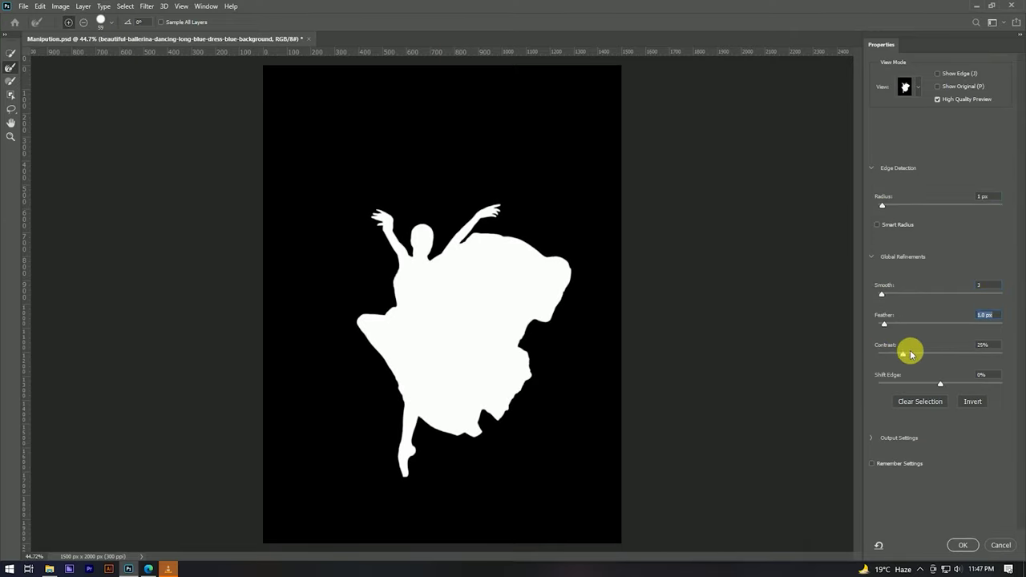
# Apply the refined selection, copy the dancer onto Layer 4, and delete the original photo layer
pyautogui.click(963, 545)
pyautogui.rightClick(930, 344)
pyautogui.click(842, 268)
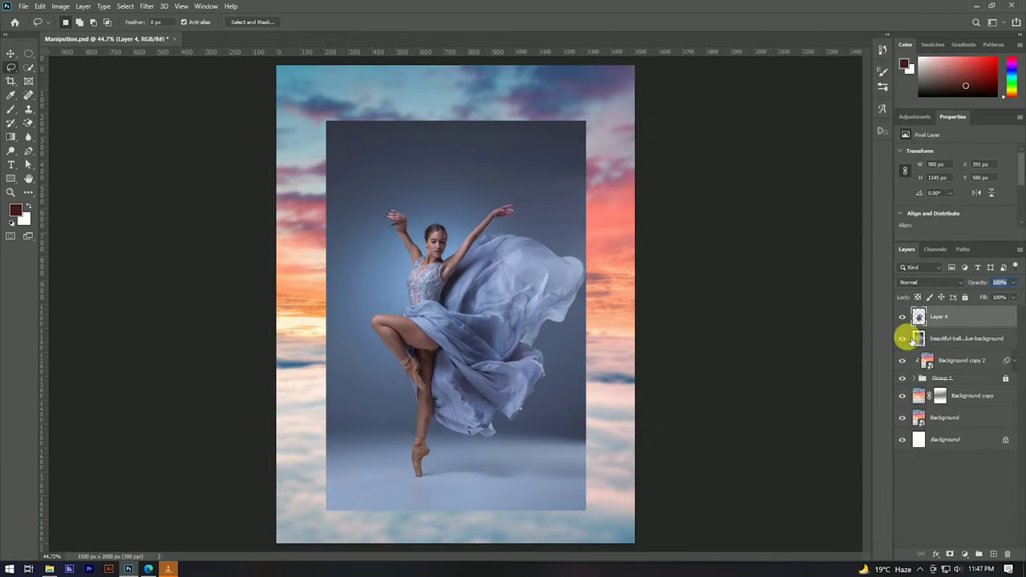
pyautogui.click(903, 338)
pyautogui.click(941, 338)
pyautogui.press('Delete')
pyautogui.click(944, 319)
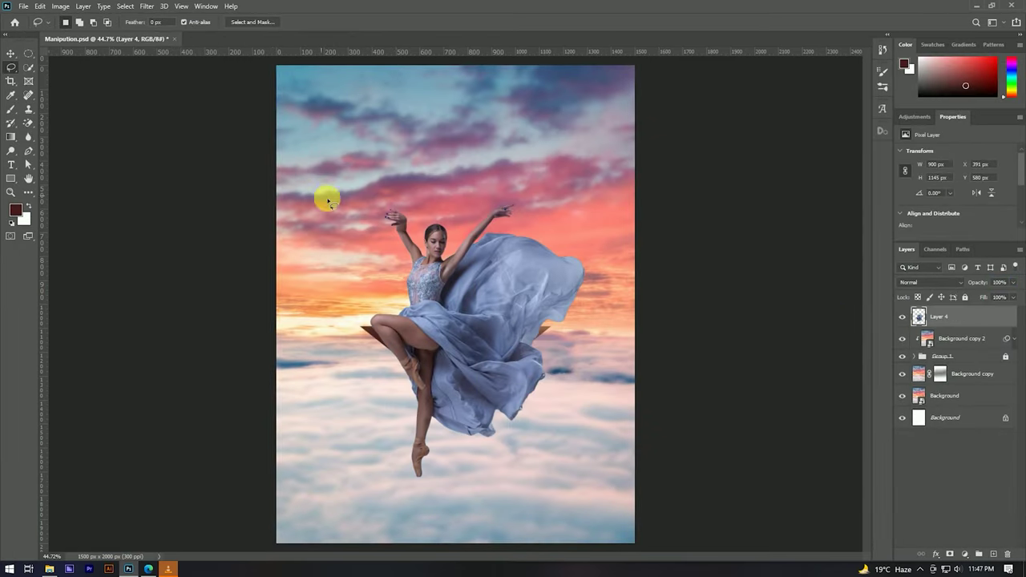
pyautogui.hotkey('ctrl', '-')
pyautogui.moveTo(439, 335); pyautogui.dragTo(479, 238)
pyautogui.click(8, 56)
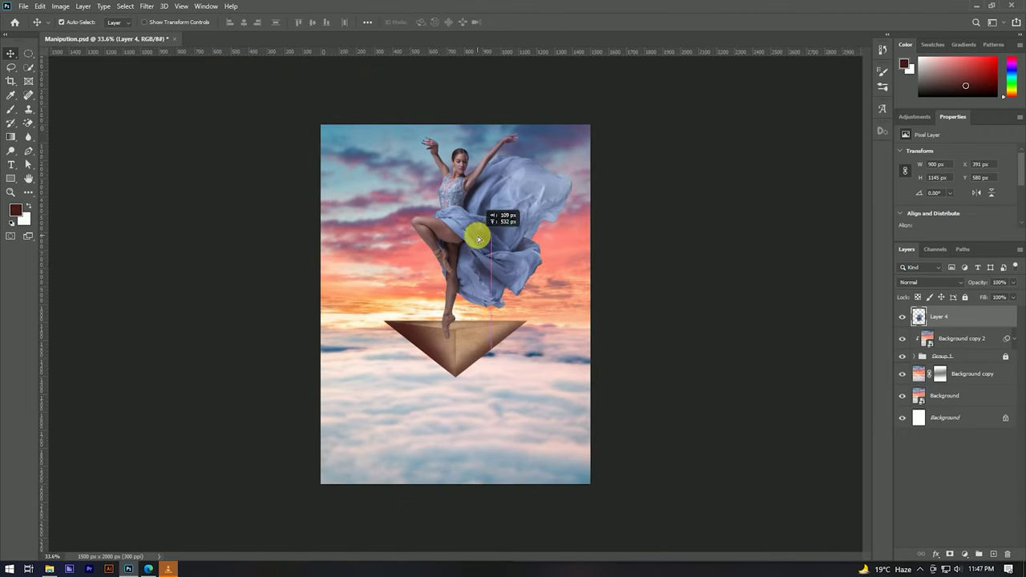
# Shrink the dancer to about 43% and place her onto the pyramid
pyautogui.rightClick(945, 317)
pyautogui.click(865, 259)
pyautogui.hotkey('ctrl', 't')
pyautogui.moveTo(614, 286)
pyautogui.mouseDown()
pyautogui.moveTo(572, 236)
pyautogui.moveTo(532, 241)
pyautogui.moveTo(484, 276)
pyautogui.mouseUp()
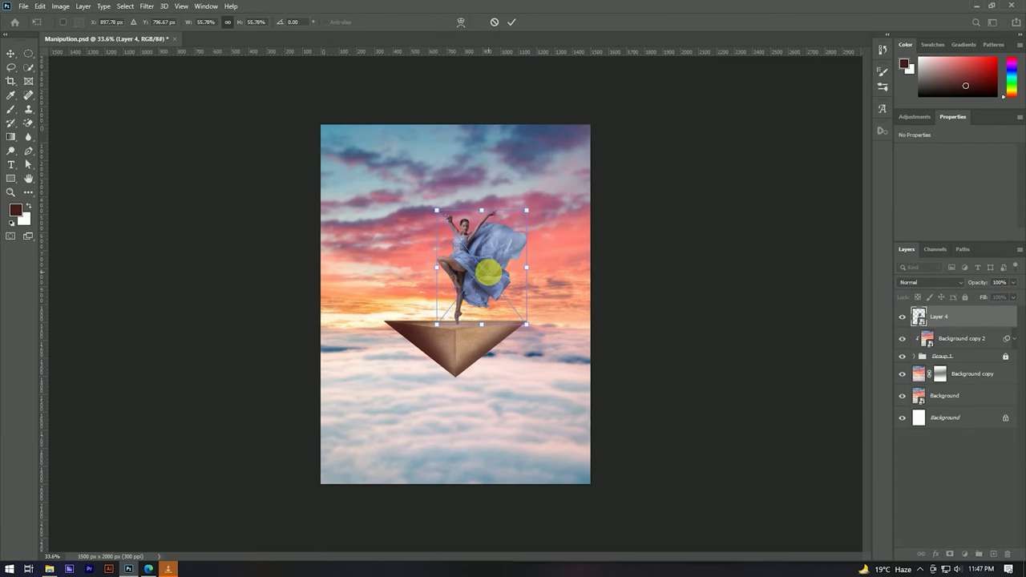
pyautogui.scroll(5, 490, 273)
pyautogui.moveTo(591, 238); pyautogui.dragTo(473, 261)
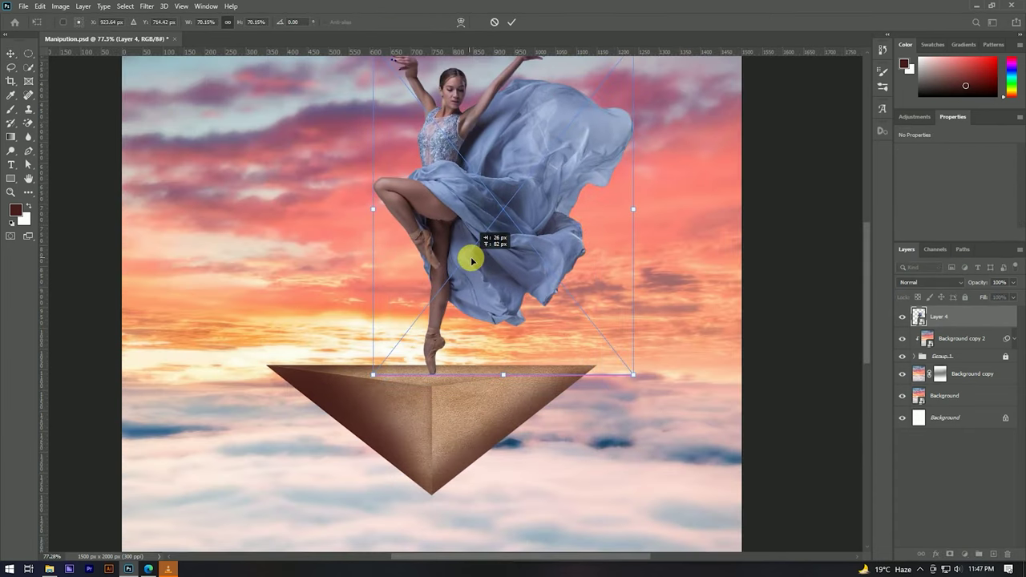
pyautogui.moveTo(642, 211); pyautogui.dragTo(586, 211)
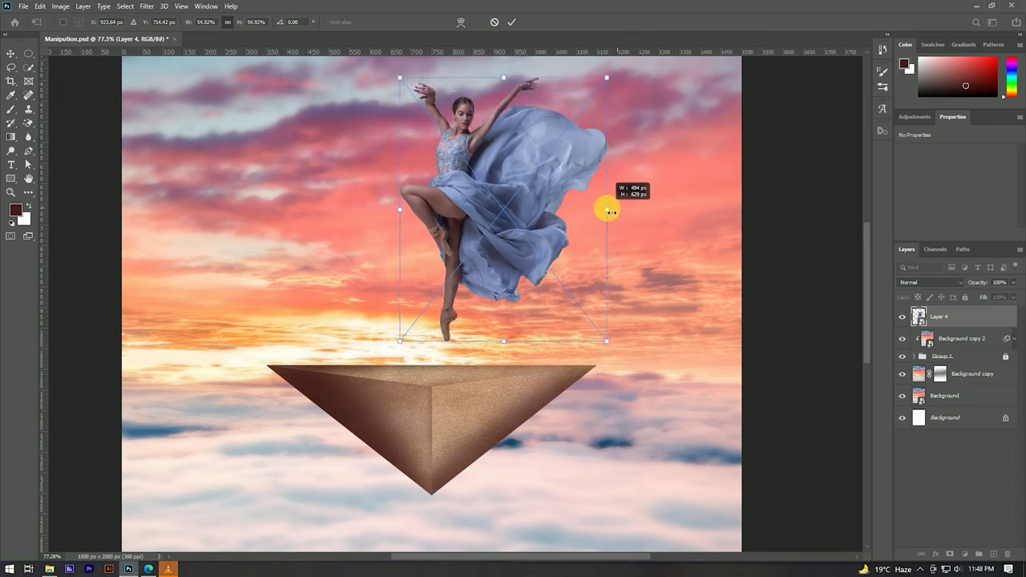
pyautogui.moveTo(517, 217)
pyautogui.mouseDown()
pyautogui.moveTo(473, 248)
pyautogui.moveTo(472, 279)
pyautogui.mouseUp()
pyautogui.click(512, 21)
pyautogui.scroll(-4, 414, 197)
pyautogui.scroll(3, 413, 197)
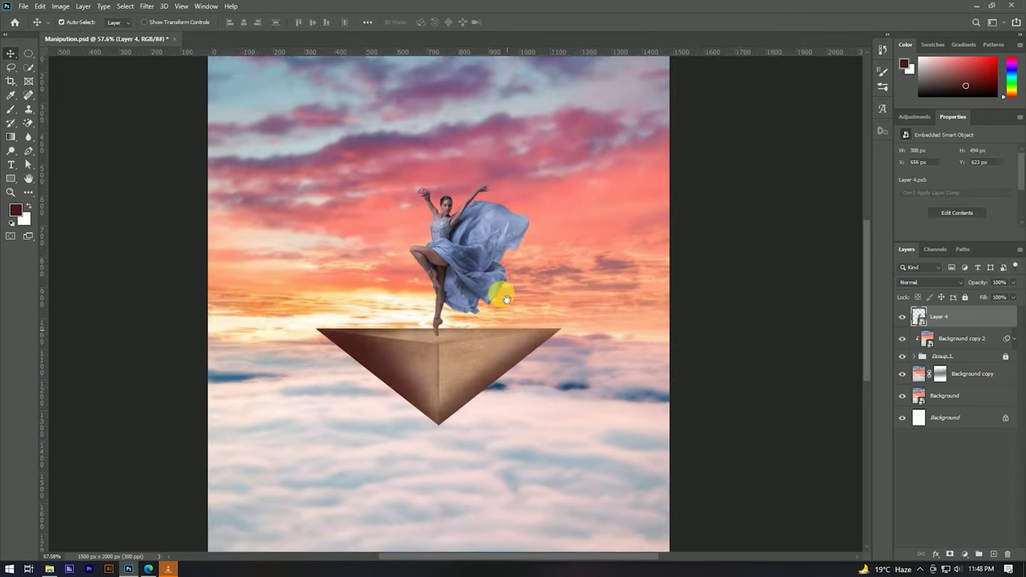
# Move the dancer and pyramid layers together lower in the frame
pyautogui.keyDown('ctrl'); pyautogui.click(944, 342); pyautogui.keyUp('ctrl')
pyautogui.scroll(-1, 447, 286)
pyautogui.moveTo(447, 286); pyautogui.dragTo(447, 332)
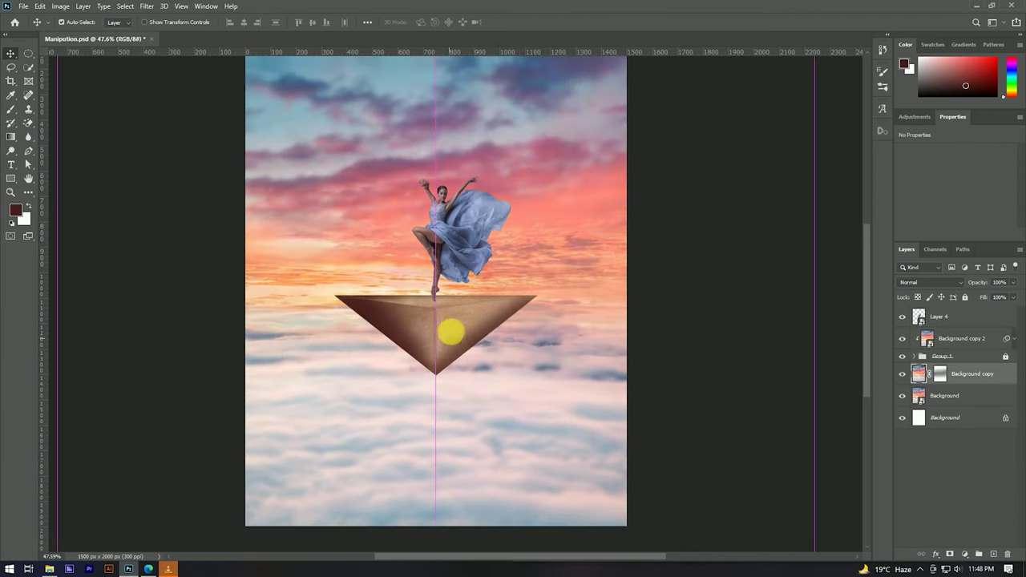
pyautogui.hotkey('ctrl', 'z')
pyautogui.click(948, 358)
pyautogui.keyDown('ctrl'); pyautogui.click(944, 319); pyautogui.keyUp('ctrl')
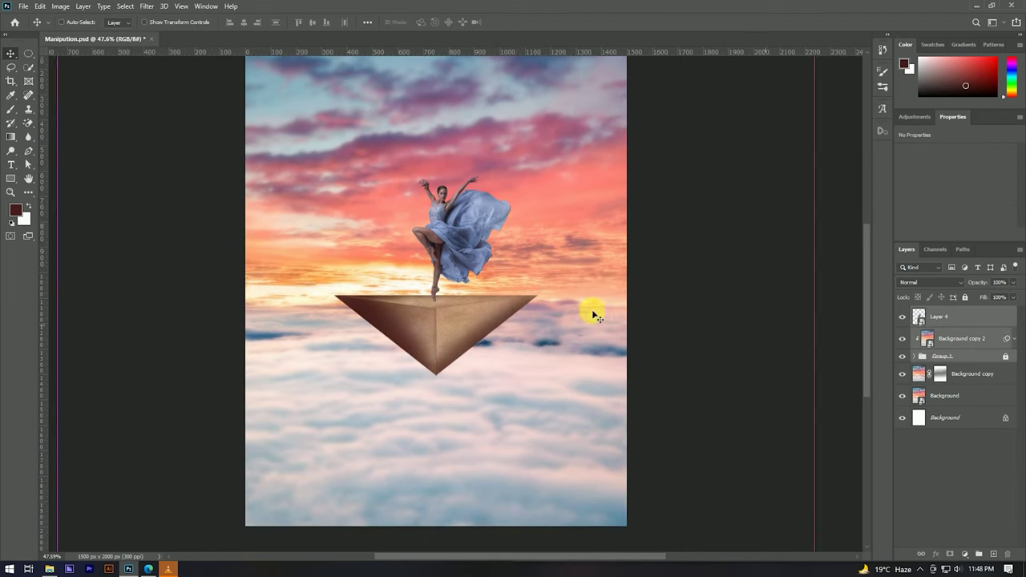
pyautogui.hotkey('ctrl', 't')
pyautogui.click(529, 213)
pyautogui.hotkey('ctrl', '0')
pyautogui.moveTo(463, 328); pyautogui.dragTo(462, 353)
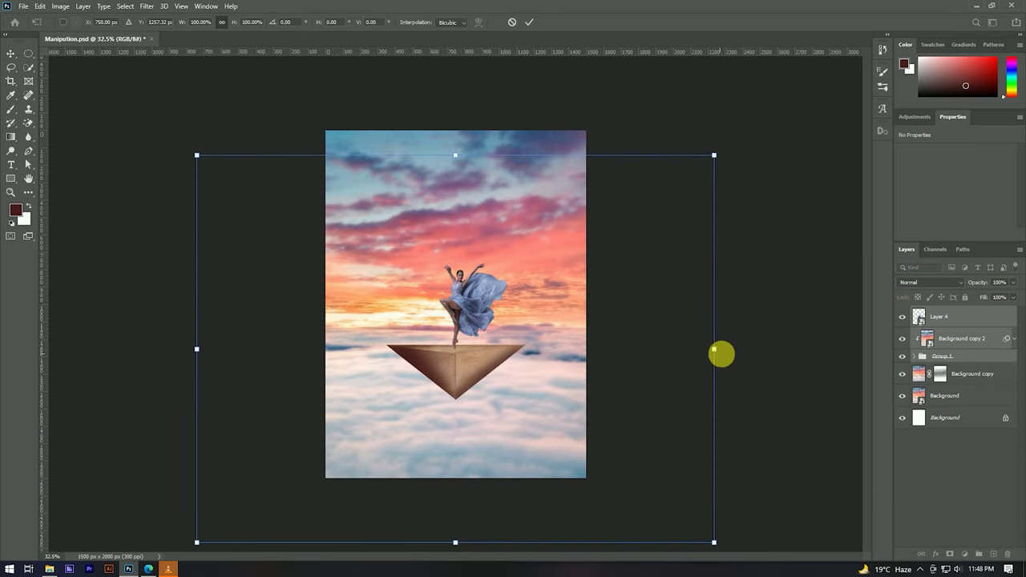
pyautogui.click(529, 23)
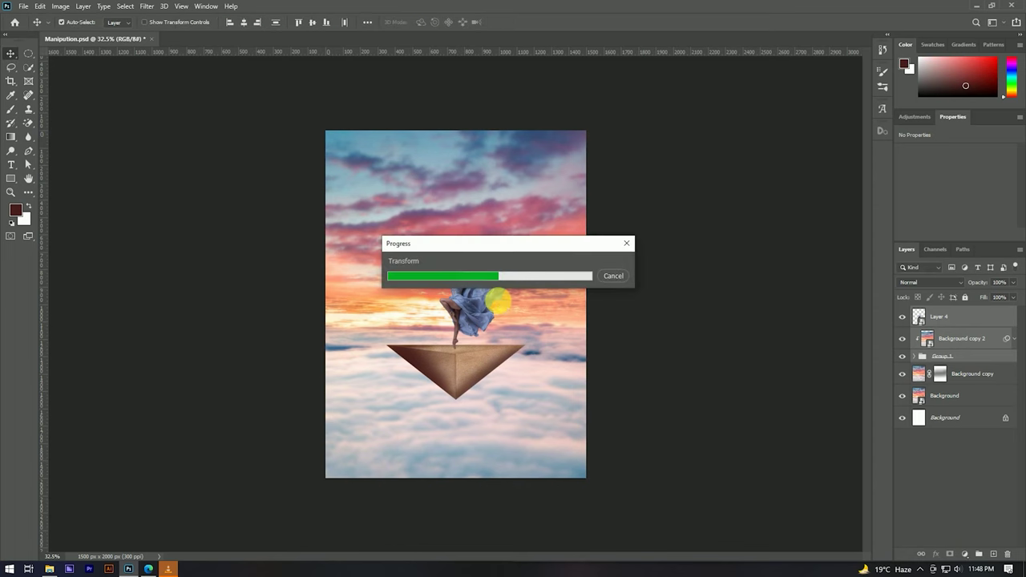
# Enlarge the dancer to 427 × 544 px, keeping her toe on the pyramid top
pyautogui.scroll(3, 484, 303)
pyautogui.click(939, 318)
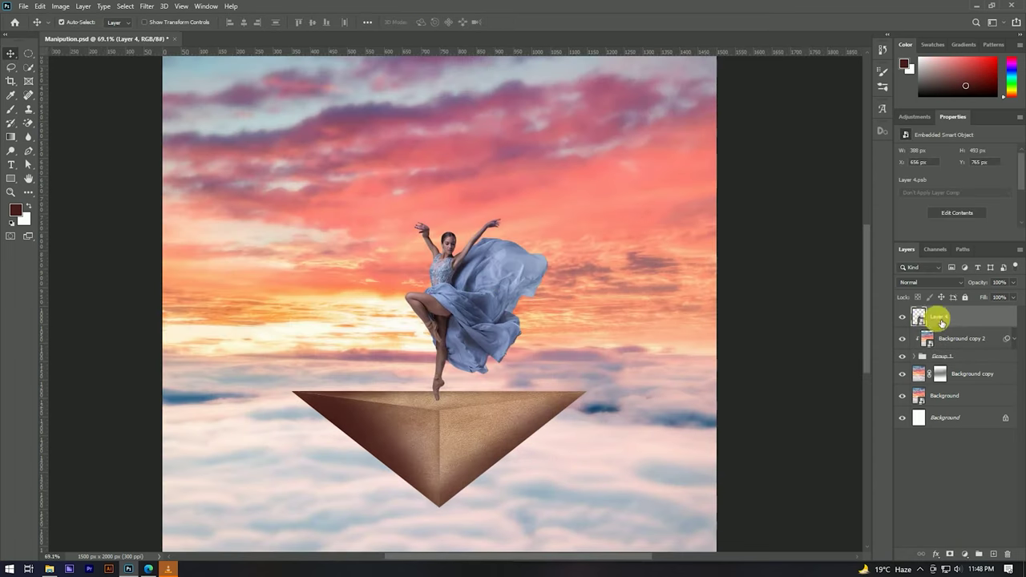
pyautogui.hotkey('ctrl', 't')
pyautogui.moveTo(474, 222); pyautogui.dragTo(476, 200)
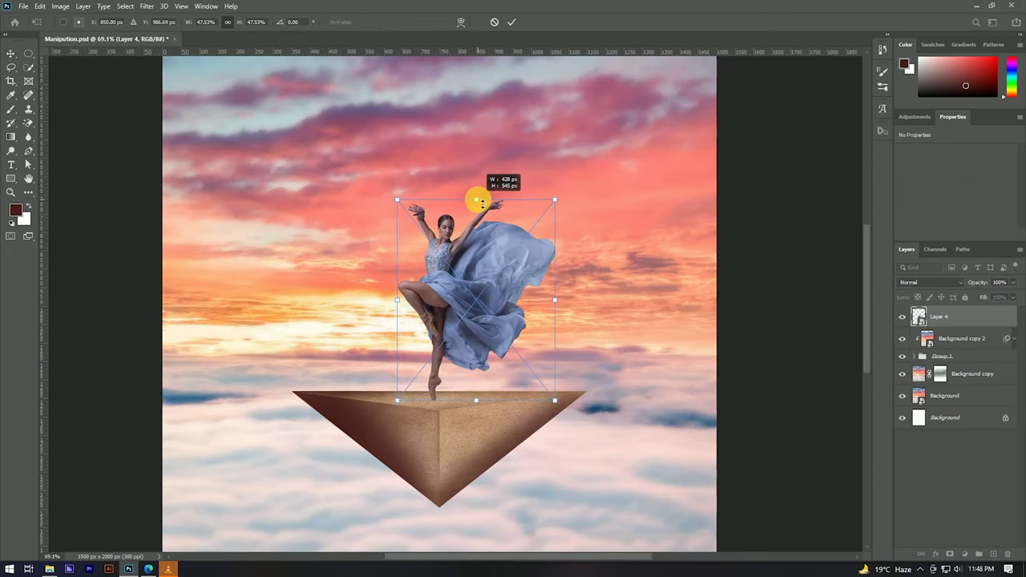
pyautogui.click(512, 22)
pyautogui.scroll(3, 473, 332)
pyautogui.scroll(2, 442, 339)
pyautogui.scroll(-2, 442, 256)
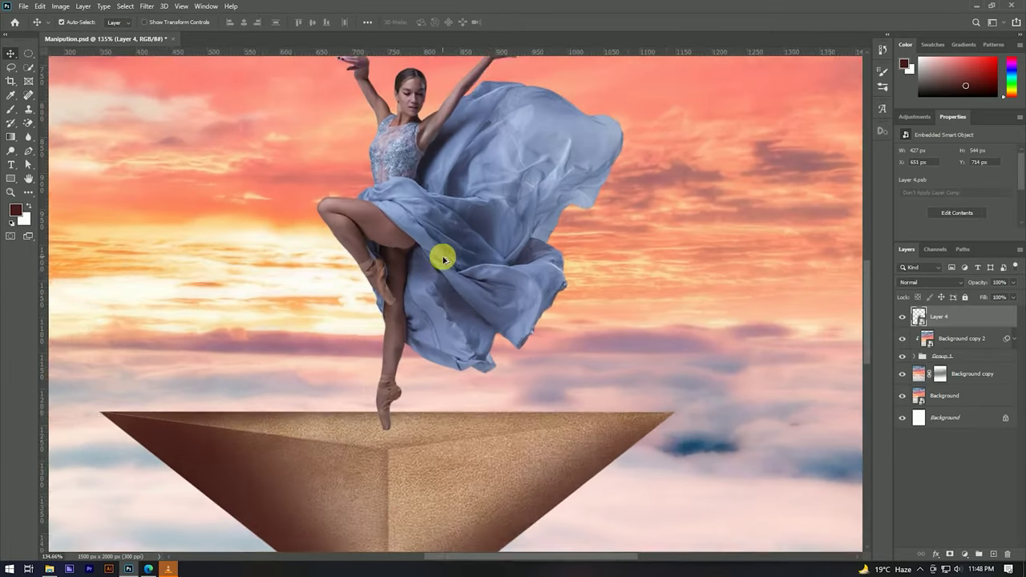
pyautogui.scroll(1, 440, 270)
pyautogui.scroll(-5, 448, 270)
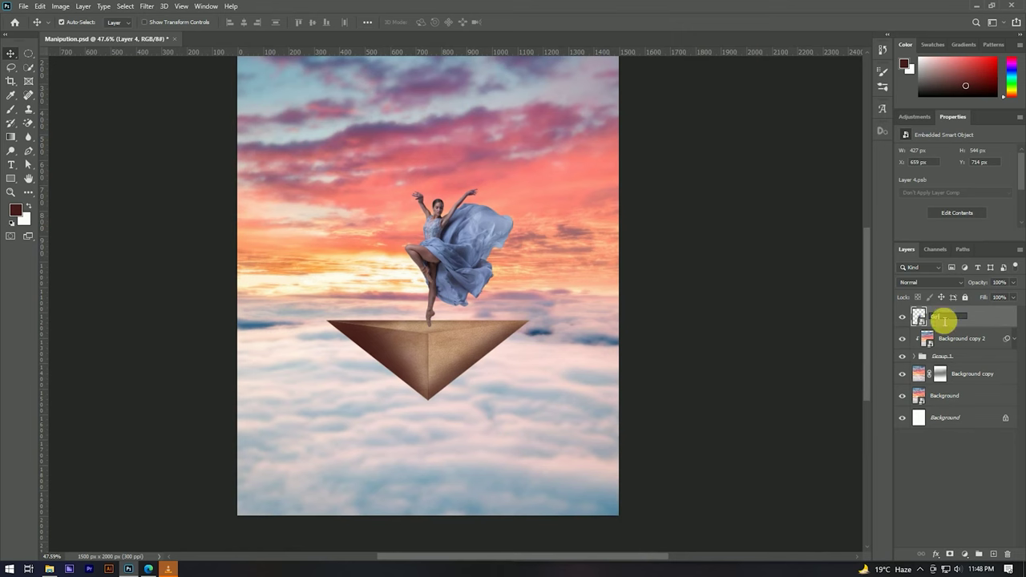
pyautogui.click(146, 6)
# In Camera Raw Filter on the dancer, raise Temperature, shift the green calibration hue and Oranges hue toward red
pyautogui.click(172, 72)
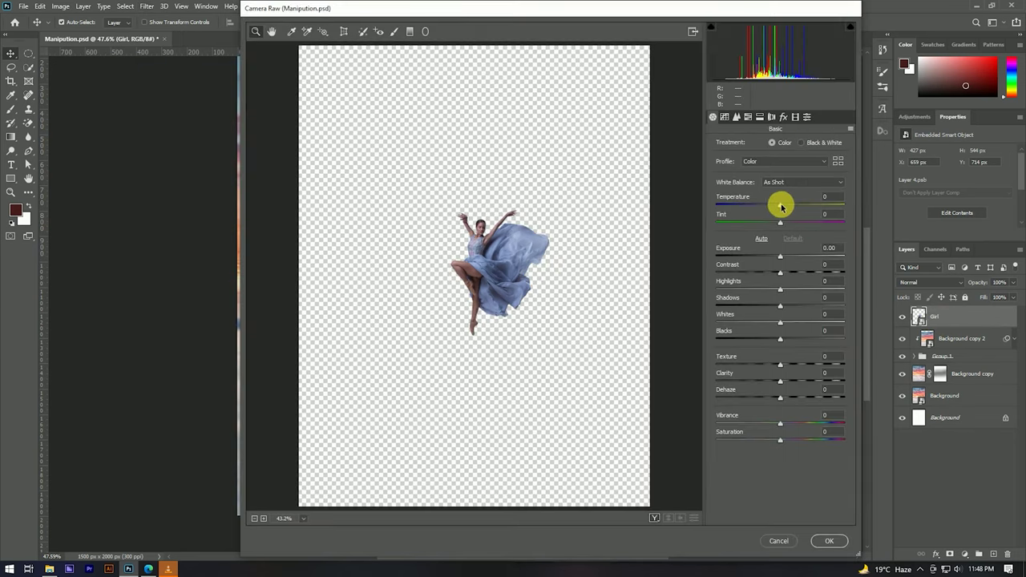
pyautogui.moveTo(780, 207); pyautogui.dragTo(790, 206)
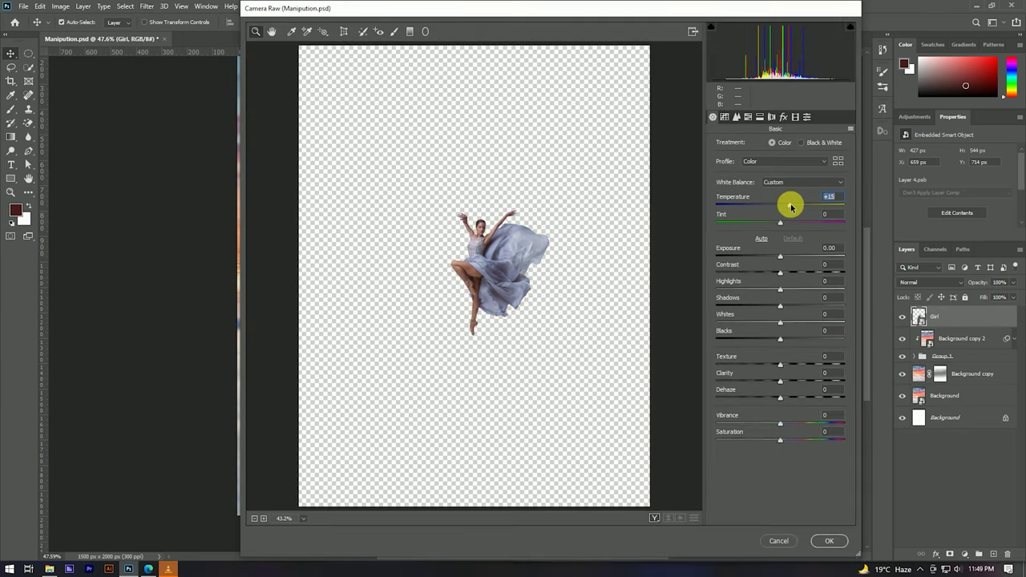
pyautogui.click(795, 117)
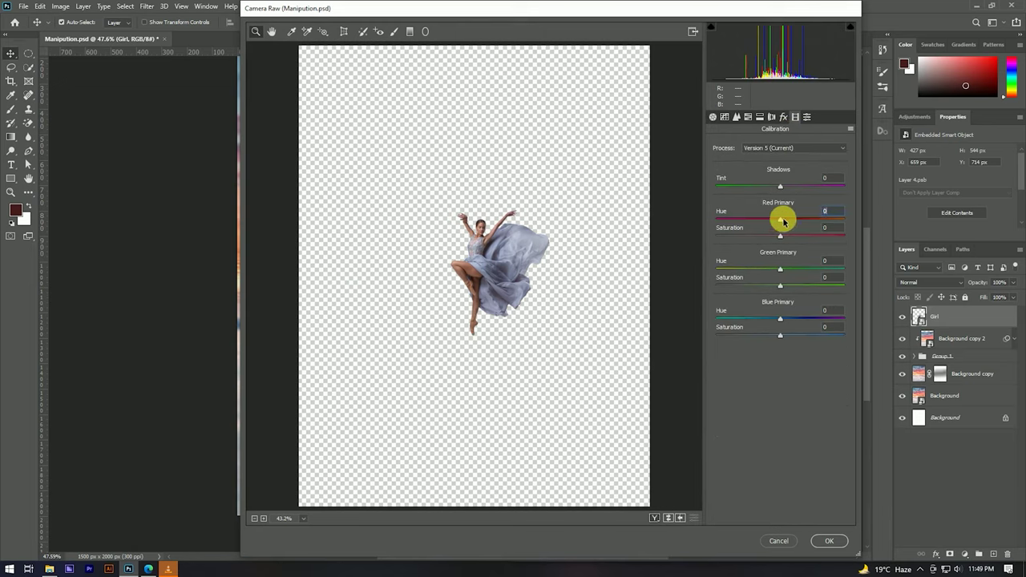
pyautogui.click(781, 267)
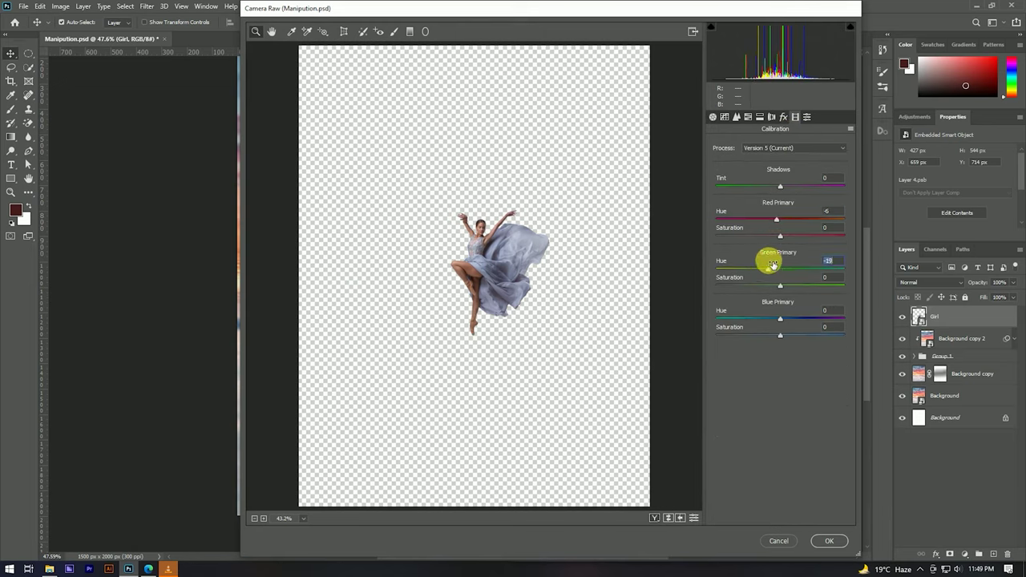
pyautogui.click(737, 118)
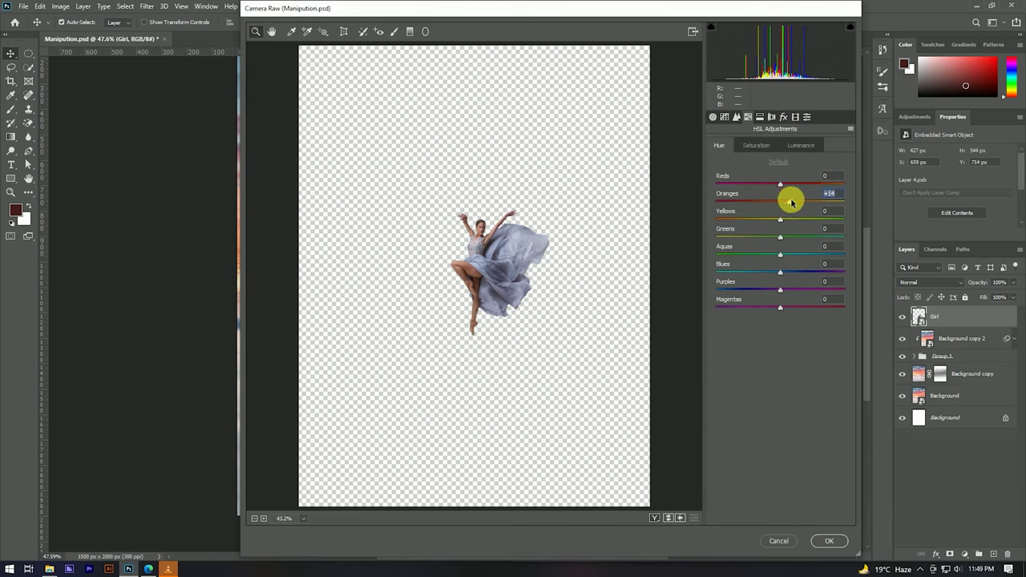
pyautogui.moveTo(809, 203); pyautogui.dragTo(798, 201)
# Set Tint +25, Vibrance +12 and Saturation +8, and apply the Camera Raw filter
pyautogui.click(713, 117)
pyautogui.moveTo(790, 204); pyautogui.dragTo(799, 222)
pyautogui.moveTo(780, 423); pyautogui.dragTo(785, 440)
pyautogui.click(826, 537)
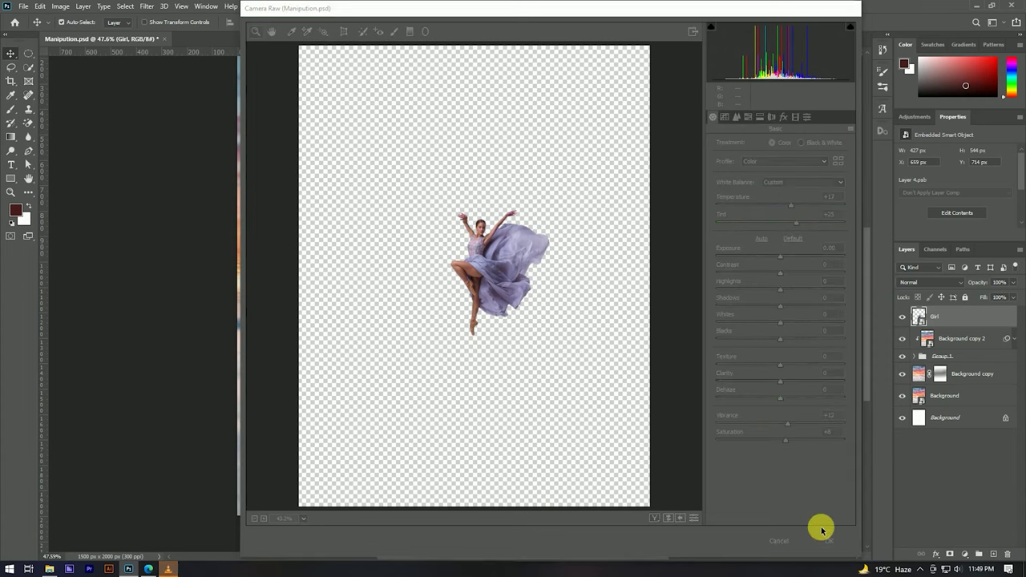
pyautogui.scroll(3, 449, 256)
pyautogui.scroll(-3, 309, 332)
pyautogui.scroll(3, 495, 307)
pyautogui.scroll(-2, 430, 247)
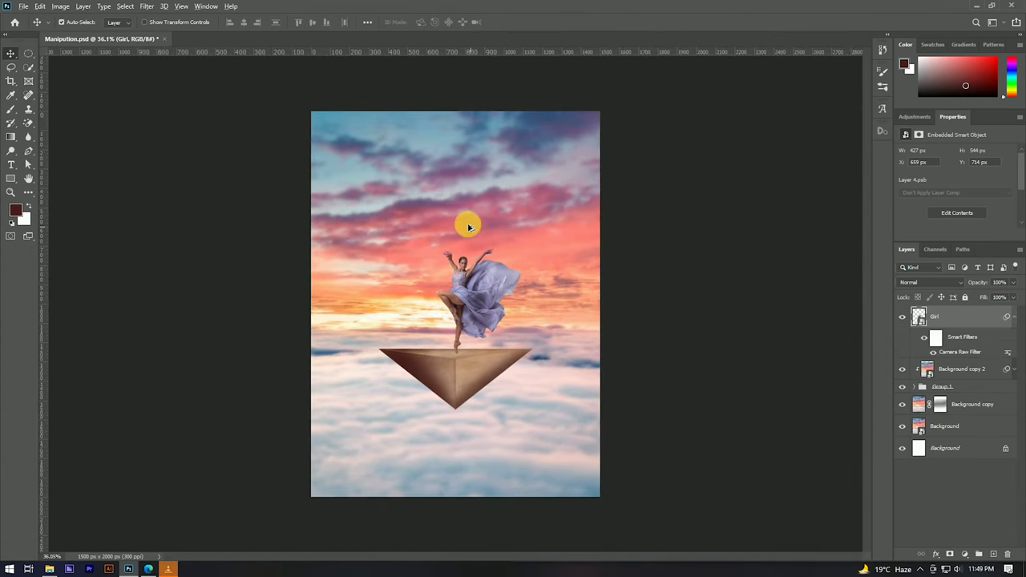
# Select the Background copy 2 layer and add a new empty layer for the shadow
pyautogui.scroll(1, 470, 225)
pyautogui.scroll(-1, 497, 223)
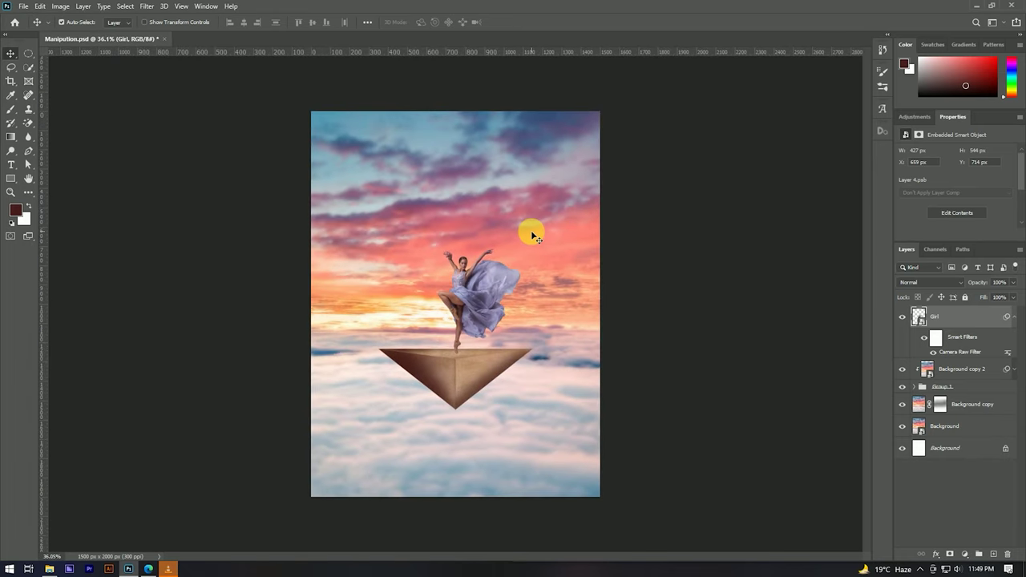
pyautogui.scroll(3, 481, 325)
pyautogui.scroll(2, 444, 396)
pyautogui.scroll(2, 444, 396)
pyautogui.click(962, 369)
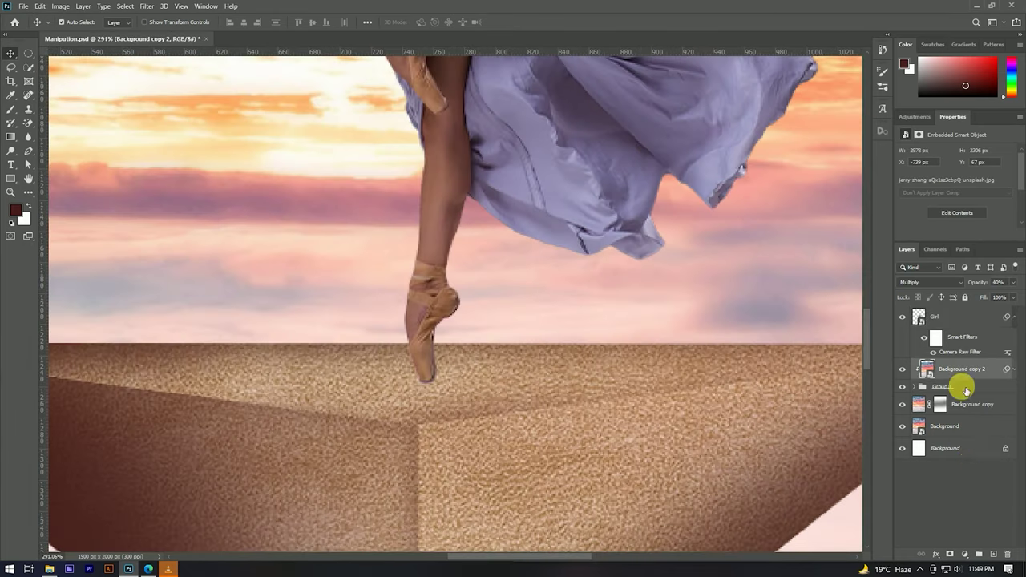
pyautogui.keyDown('ctrl'); pyautogui.click(993, 554); pyautogui.keyUp('ctrl')
# Paint a soft black shadow under the dancer's toe with a brush of about 122 px
pyautogui.press('b')
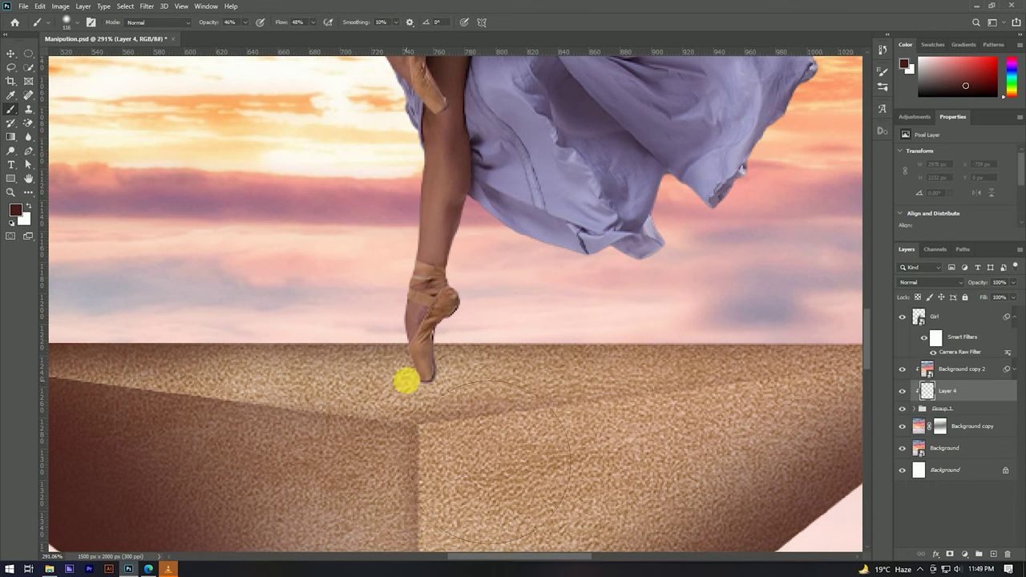
pyautogui.moveTo(368, 373)
pyautogui.mouseDown()
pyautogui.moveTo(446, 373)
pyautogui.moveTo(412, 382)
pyautogui.moveTo(373, 376)
pyautogui.moveTo(548, 369)
pyautogui.mouseUp()
pyautogui.scroll(-4, 547, 369)
pyautogui.scroll(3, 458, 313)
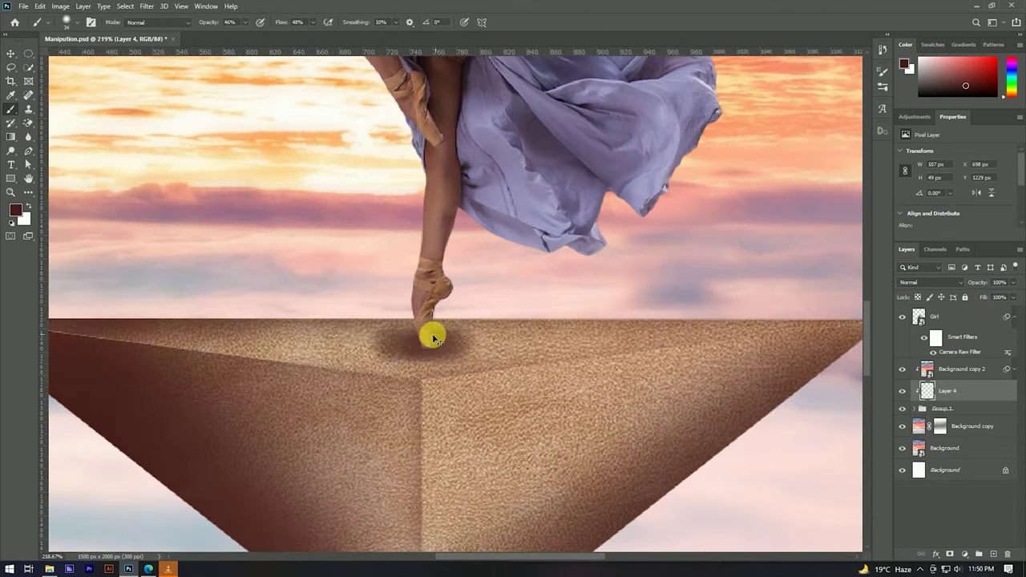
pyautogui.click(65, 21)
pyautogui.moveTo(435, 348)
pyautogui.mouseDown()
pyautogui.moveTo(422, 344)
pyautogui.moveTo(510, 383)
pyautogui.mouseUp()
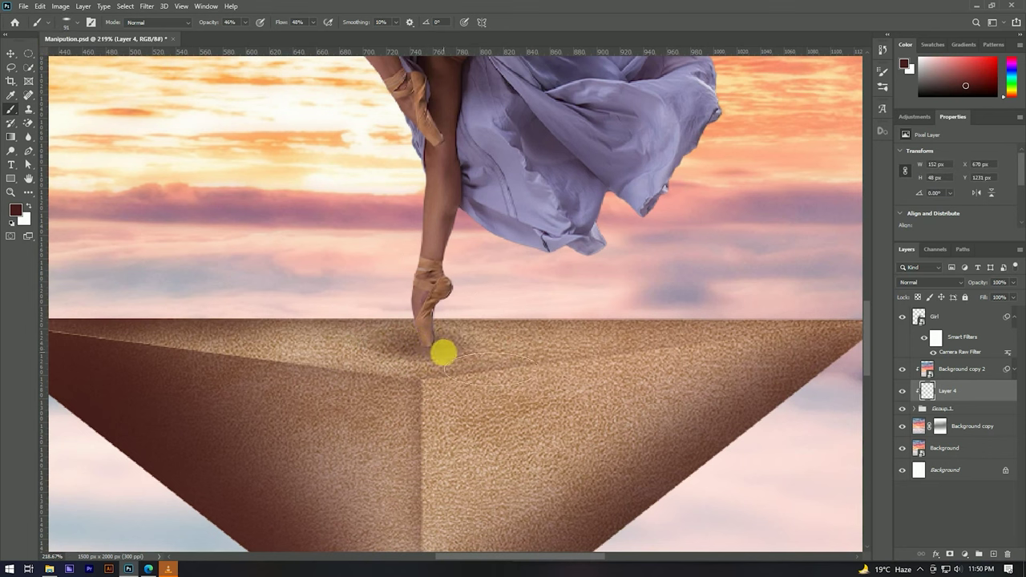
# Load the dancer's outline from the Girl layer as a selection
pyautogui.scroll(-2, 375, 364)
pyautogui.scroll(-2, 426, 361)
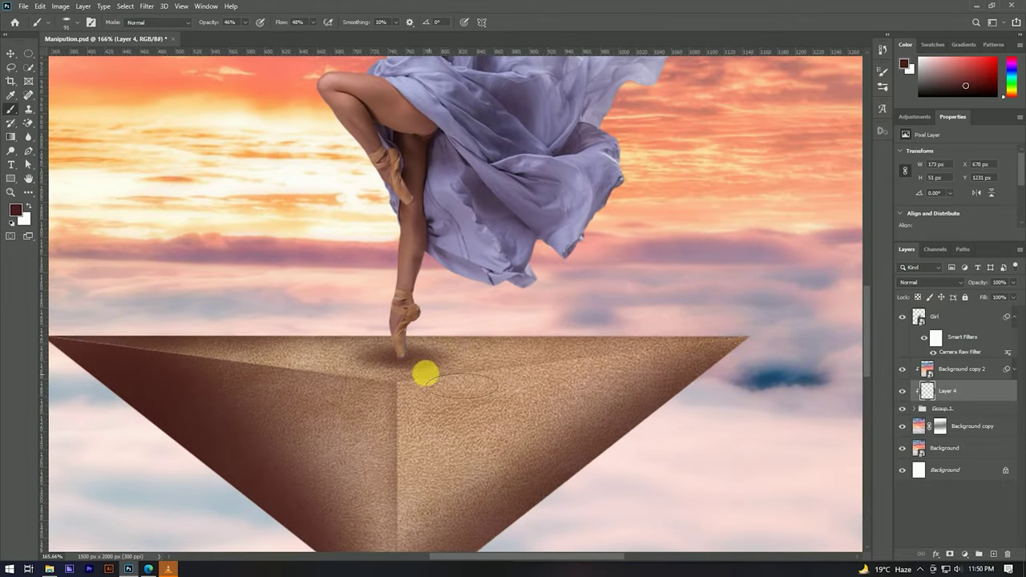
pyautogui.scroll(-3, 433, 336)
pyautogui.scroll(-3, 442, 305)
pyautogui.scroll(4, 476, 323)
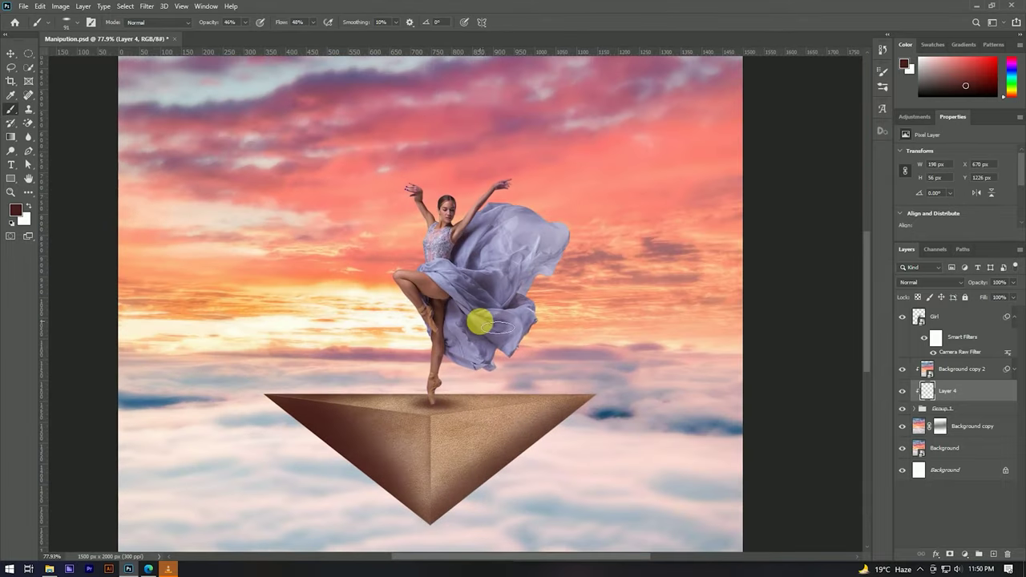
pyautogui.scroll(1, 455, 249)
pyautogui.scroll(-2, 448, 241)
pyautogui.keyDown('ctrl'); pyautogui.click(920, 317); pyautogui.keyUp('ctrl')
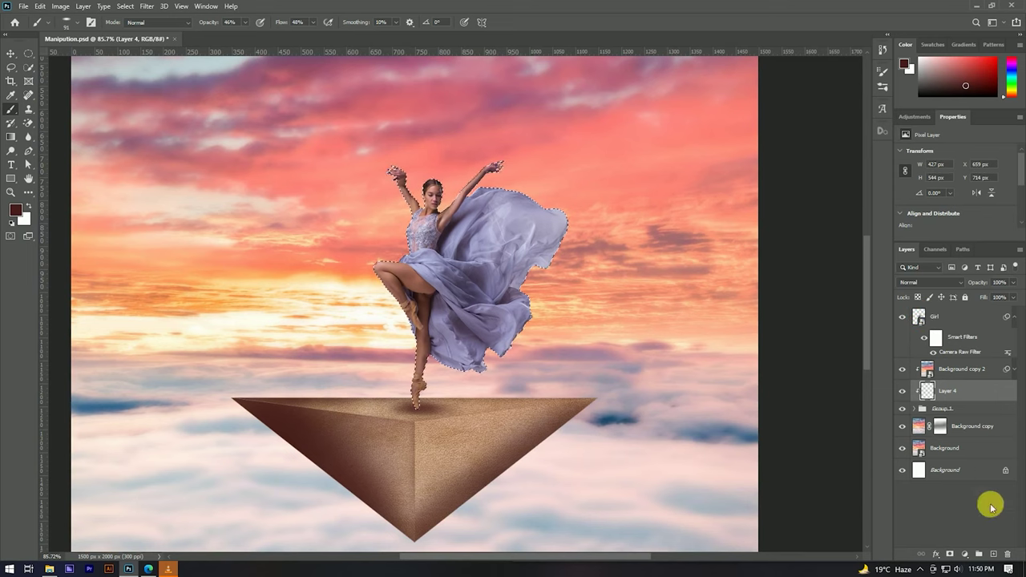
# Add a new empty Layer 5 above the Girl layer
pyautogui.click(993, 554)
pyautogui.doubleClick(950, 319)
pyautogui.press('Return')
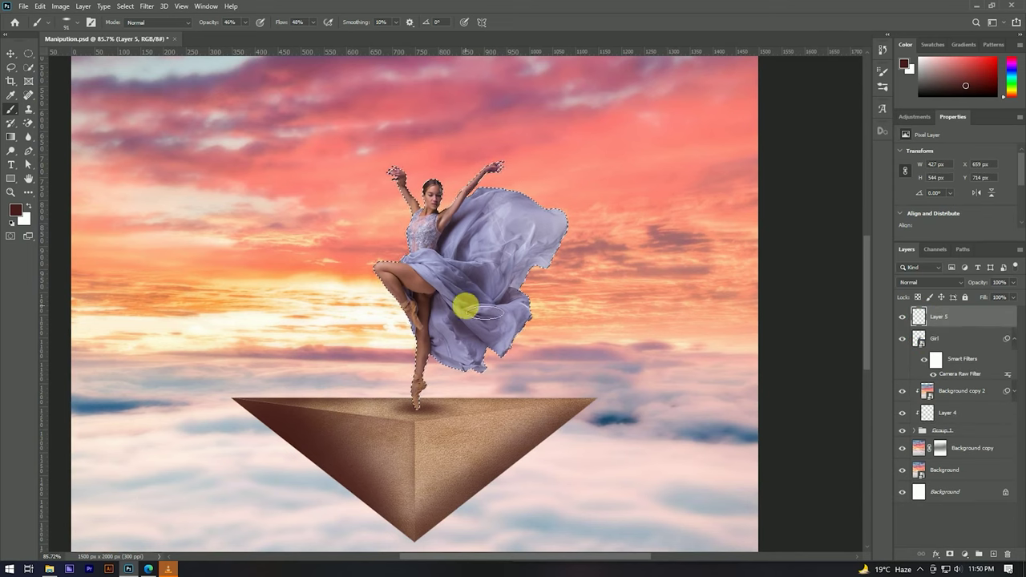
# Enlarge the brush to about 243 px in the Brush Preset picker
pyautogui.click(68, 21)
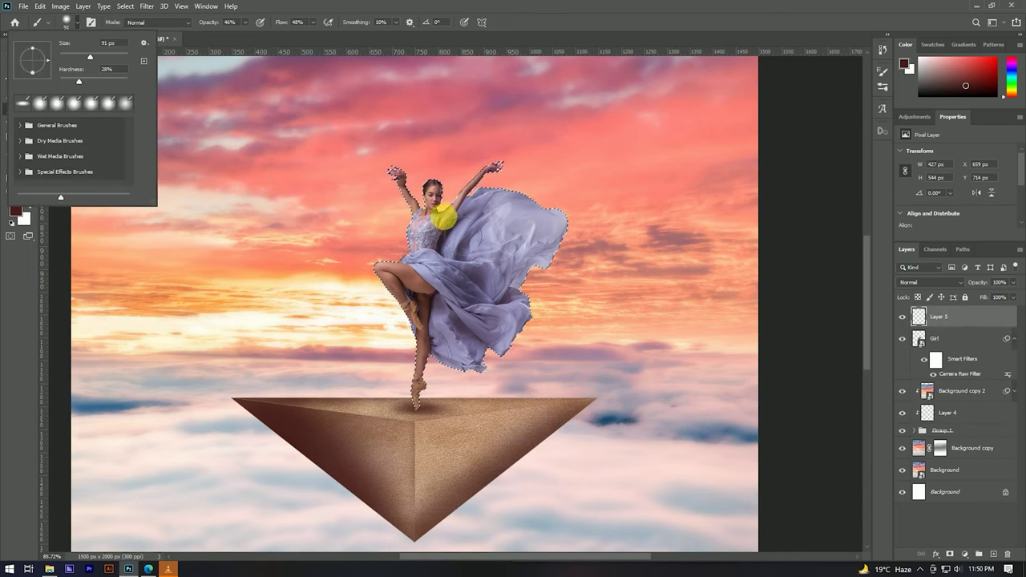
pyautogui.moveTo(473, 216); pyautogui.dragTo(496, 261)
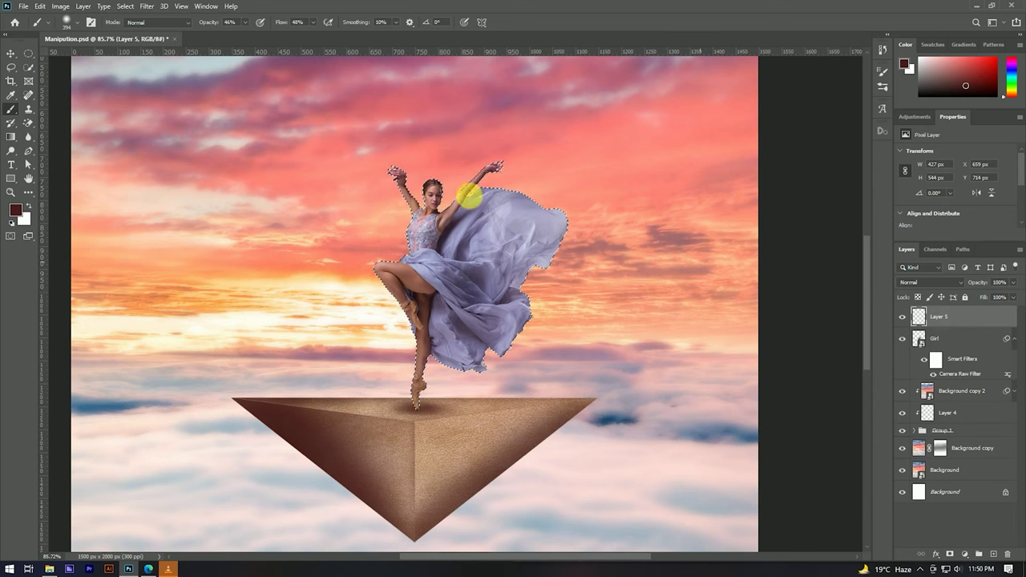
pyautogui.scroll(-2, 473, 232)
pyautogui.scroll(3, 313, 187)
pyautogui.moveTo(340, 196)
pyautogui.mouseDown()
pyautogui.moveTo(293, 197)
pyautogui.moveTo(320, 133)
pyautogui.mouseUp()
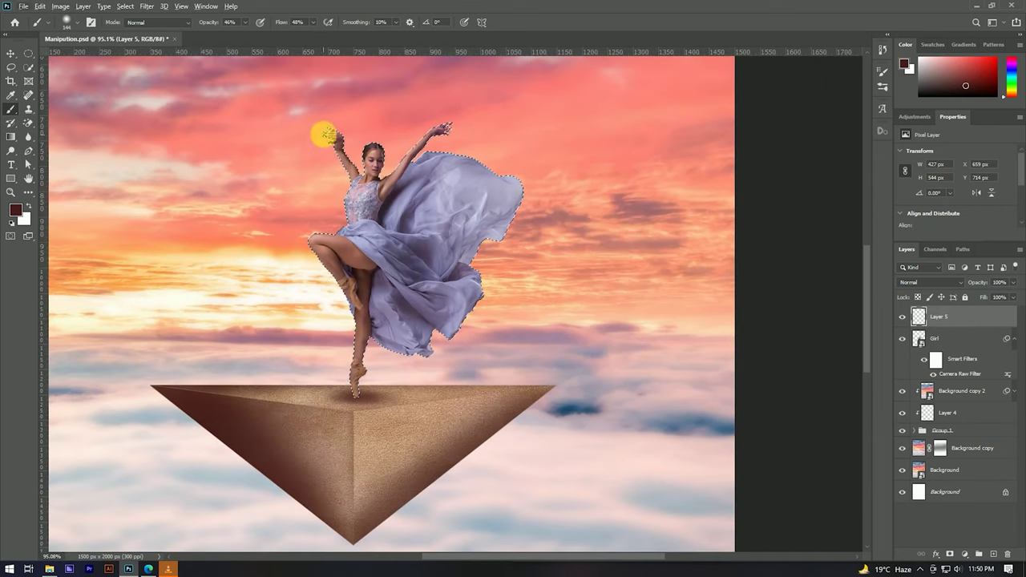
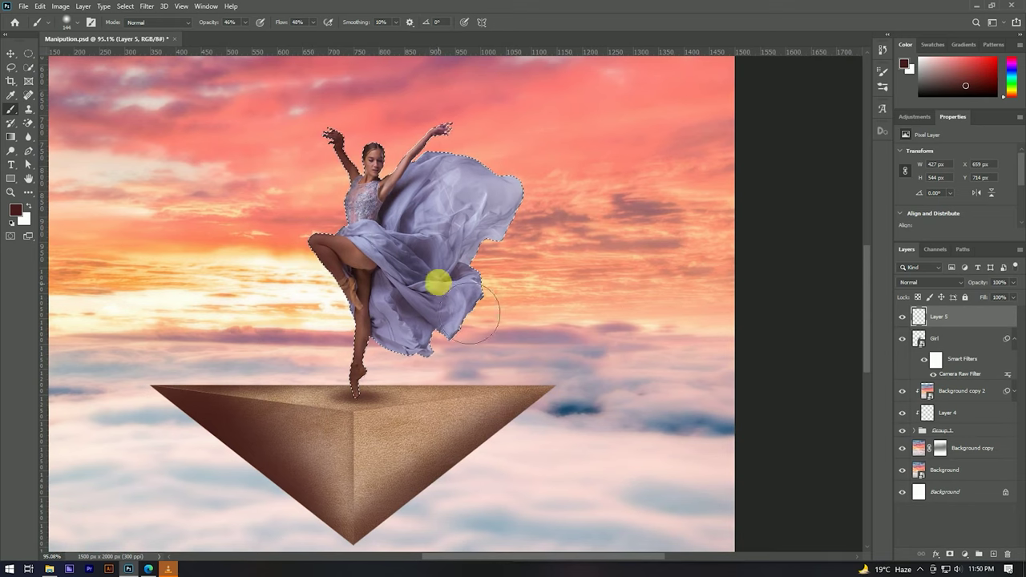
# Select the Background copy sky layer in the Layers panel
pyautogui.scroll(-3, 441, 279)
pyautogui.scroll(2, 432, 232)
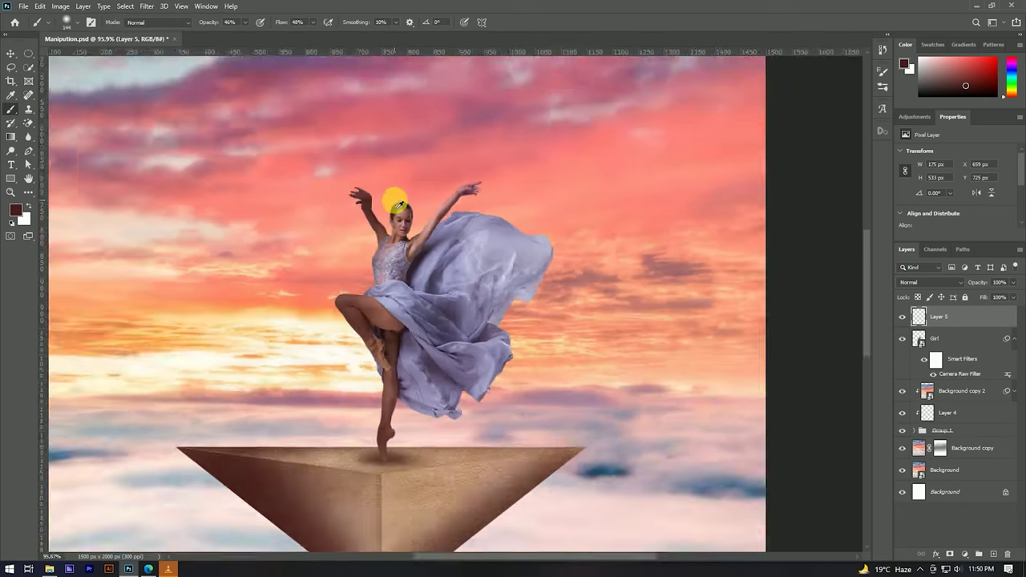
pyautogui.scroll(-4, 406, 246)
pyautogui.scroll(2, 413, 254)
pyautogui.scroll(-2, 481, 229)
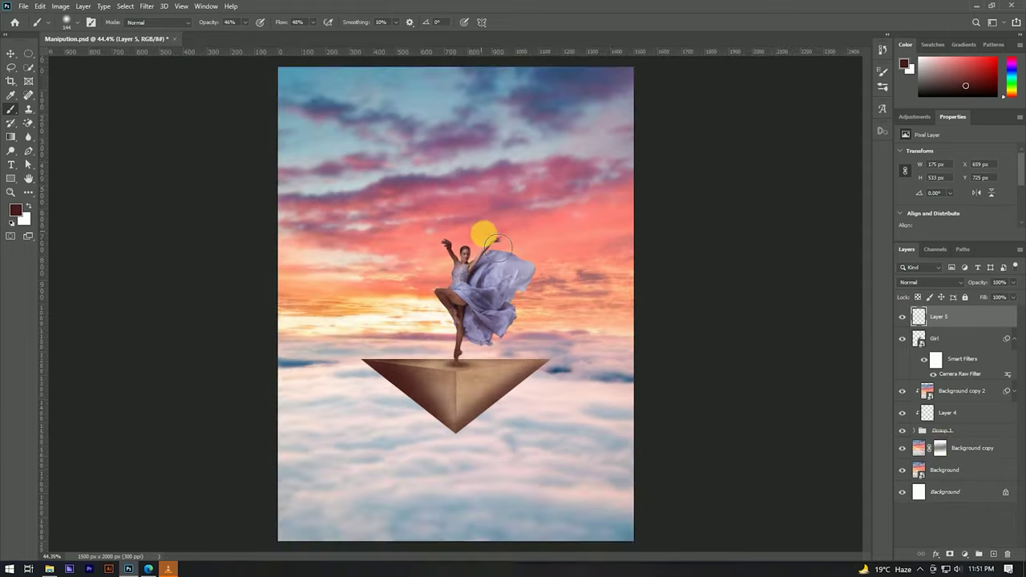
pyautogui.scroll(-2, 425, 207)
pyautogui.press('v')
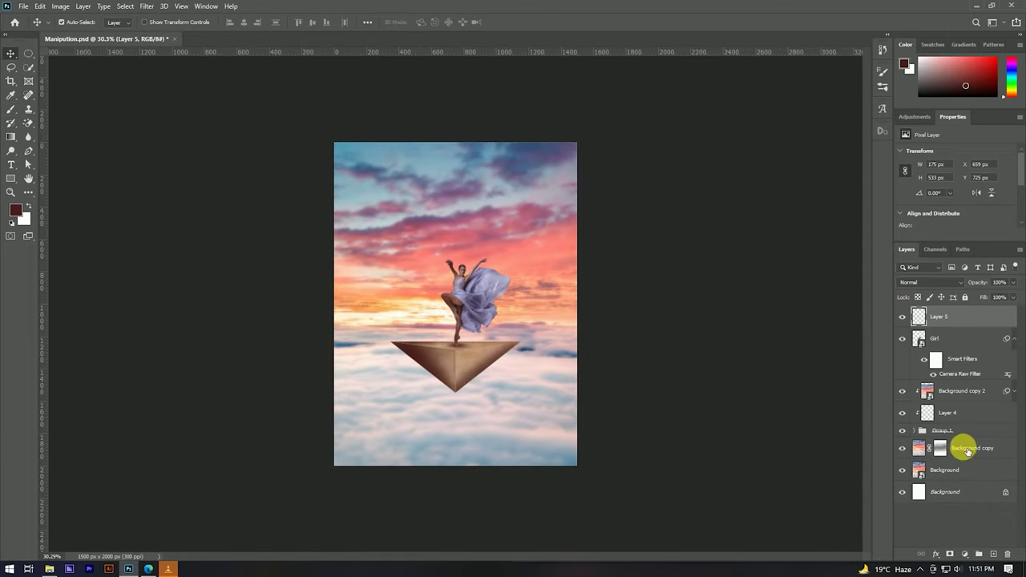
pyautogui.click(976, 451)
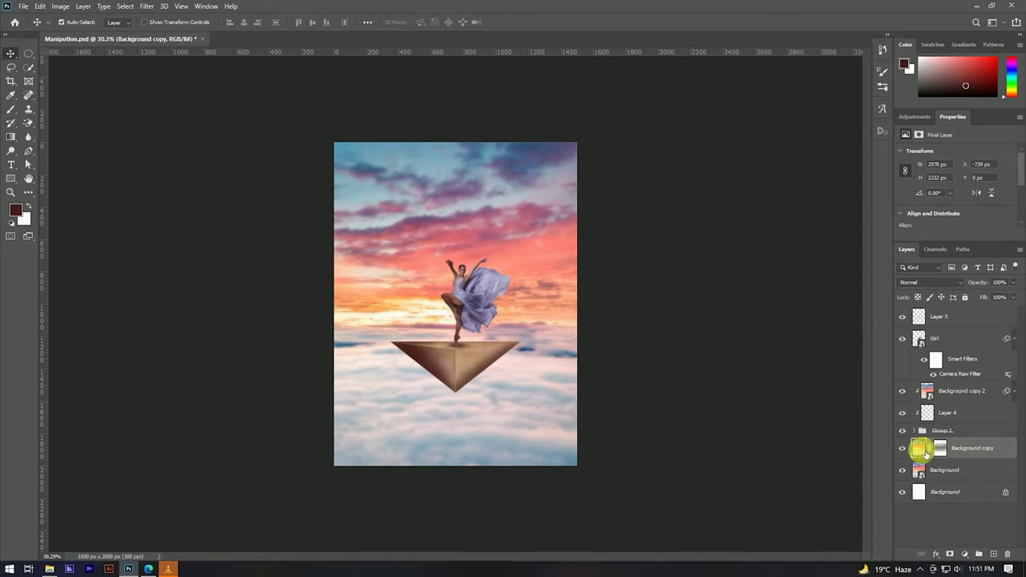
# Apply a 10-pixel Gaussian Blur to the Background copy sky layer
pyautogui.click(144, 6)
pyautogui.click(300, 167)
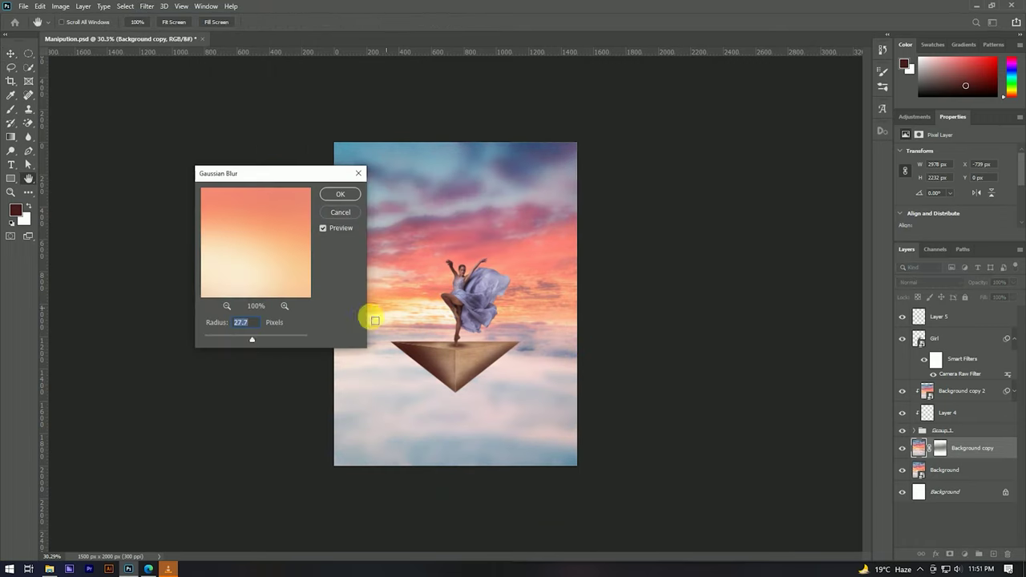
pyautogui.moveTo(250, 340); pyautogui.dragTo(239, 341)
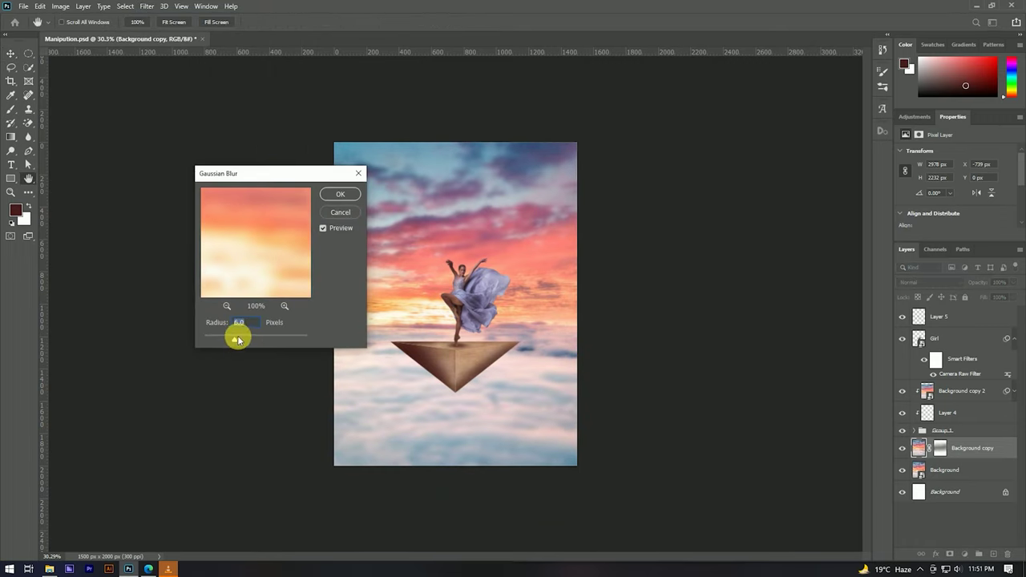
pyautogui.click(339, 198)
pyautogui.scroll(3, 502, 383)
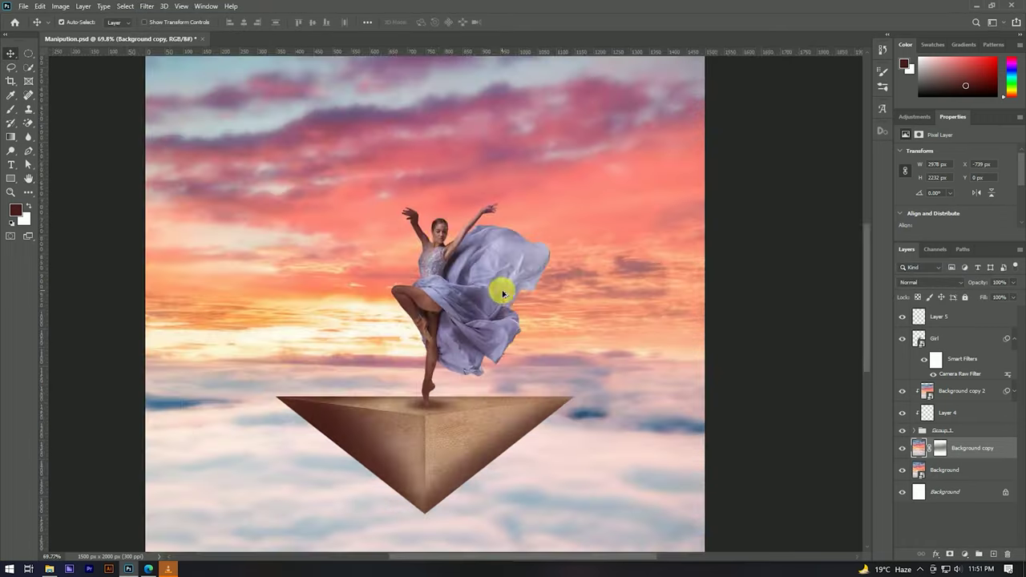
pyautogui.scroll(-2, 501, 382)
pyautogui.press('v')
pyautogui.scroll(-1, 475, 294)
pyautogui.scroll(-1, 540, 299)
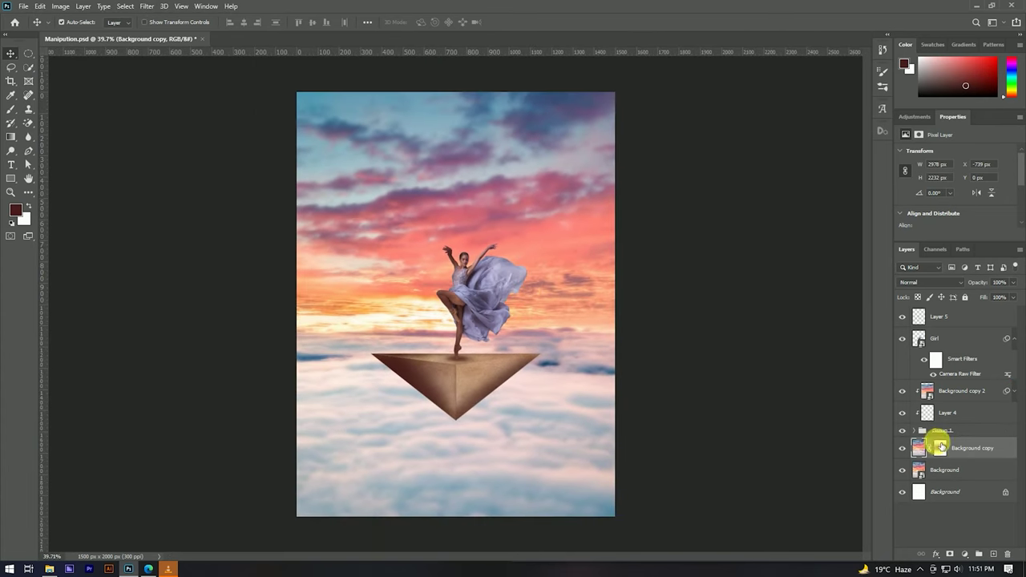
# Hide the dancer, Layer 5 and pyramid group, then merge Background copy with Background
pyautogui.keyDown('shift'); pyautogui.click(958, 470); pyautogui.keyUp('shift')
pyautogui.scroll(-3, 430, 253)
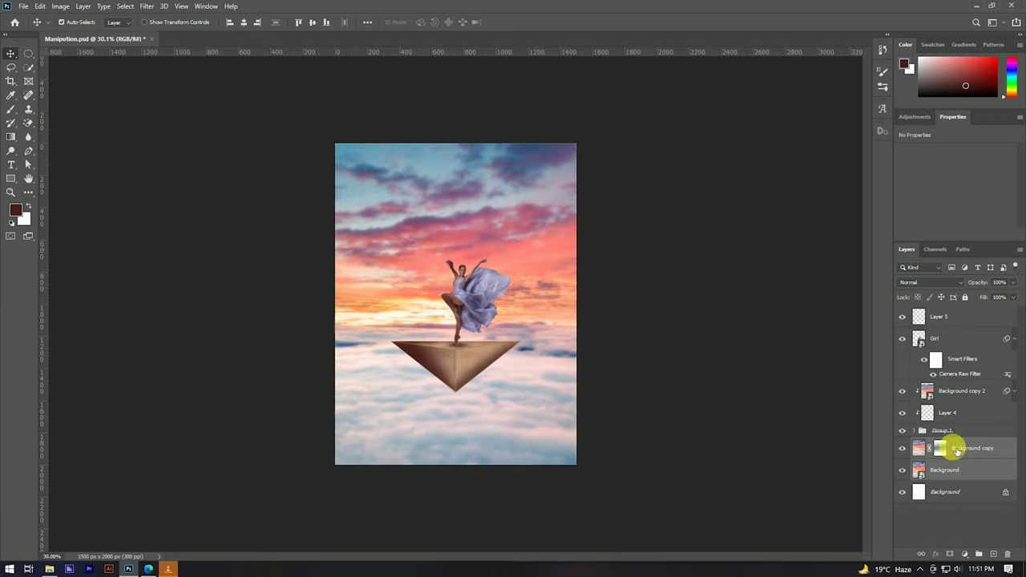
pyautogui.moveTo(901, 316); pyautogui.dragTo(919, 392)
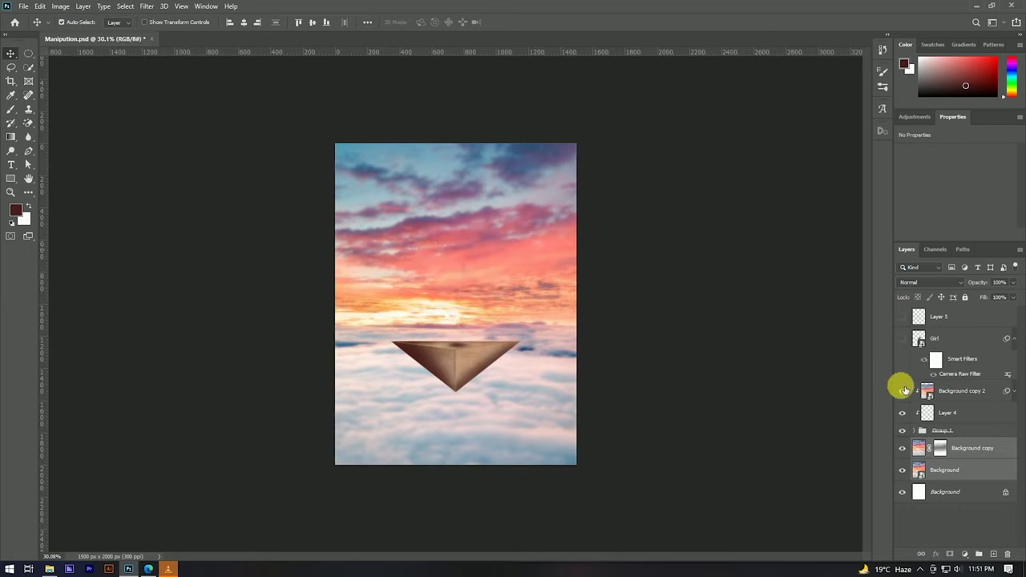
pyautogui.click(902, 431)
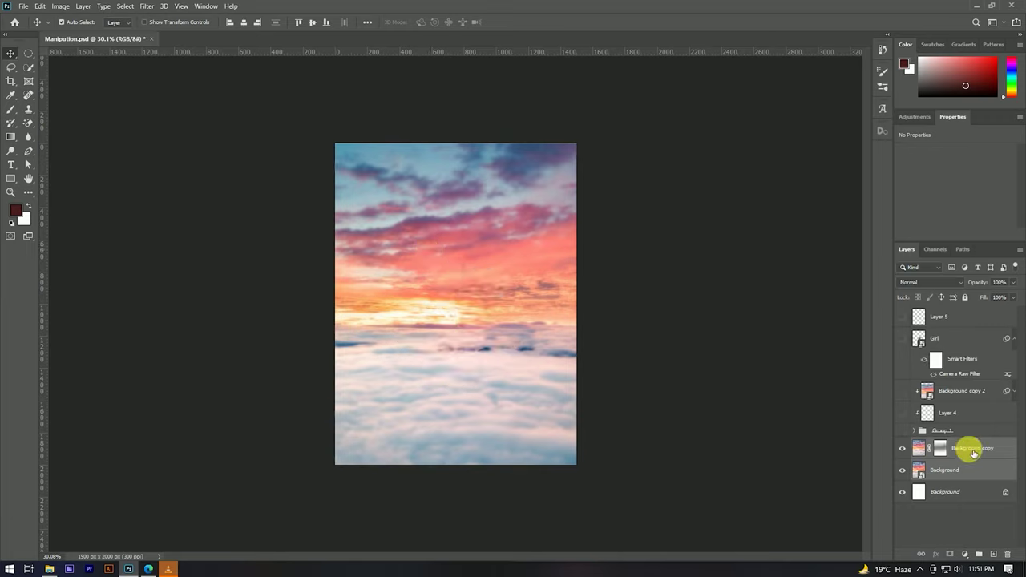
pyautogui.rightClick(968, 457)
pyautogui.click(914, 312)
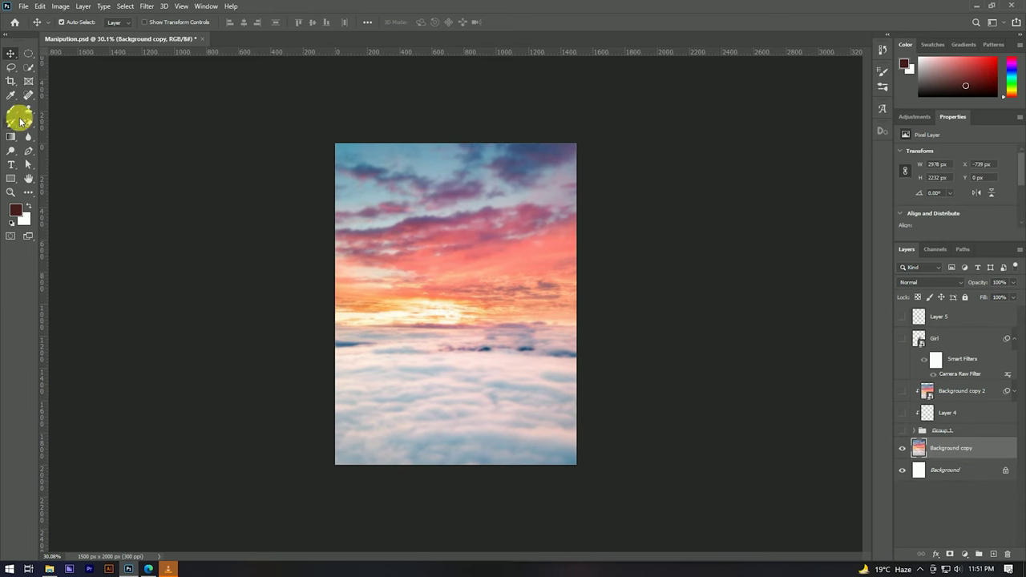
# Crop the merged sky to the canvas bounds and convert it to a Smart Object
pyautogui.click(12, 81)
pyautogui.click(428, 271)
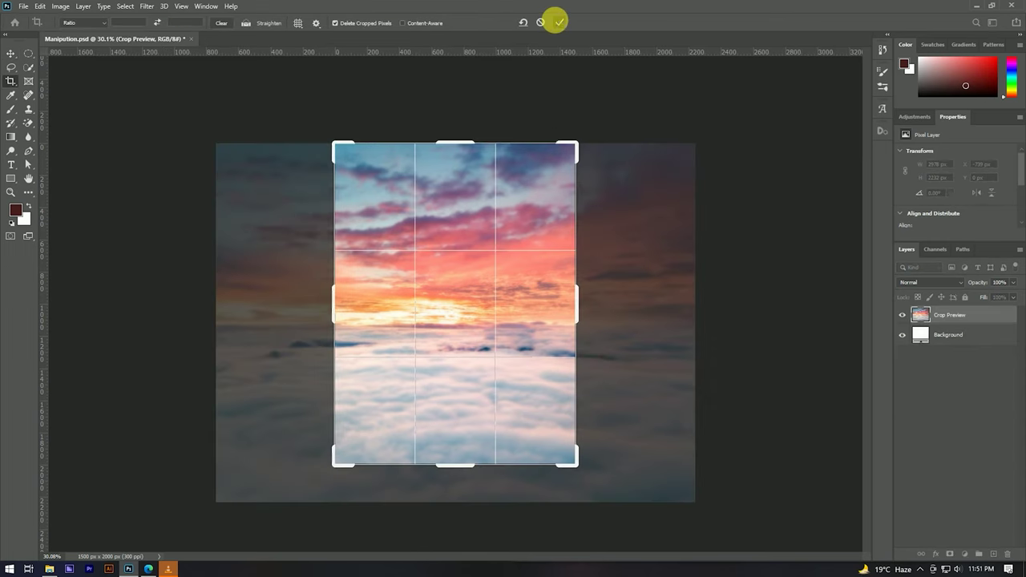
pyautogui.click(558, 22)
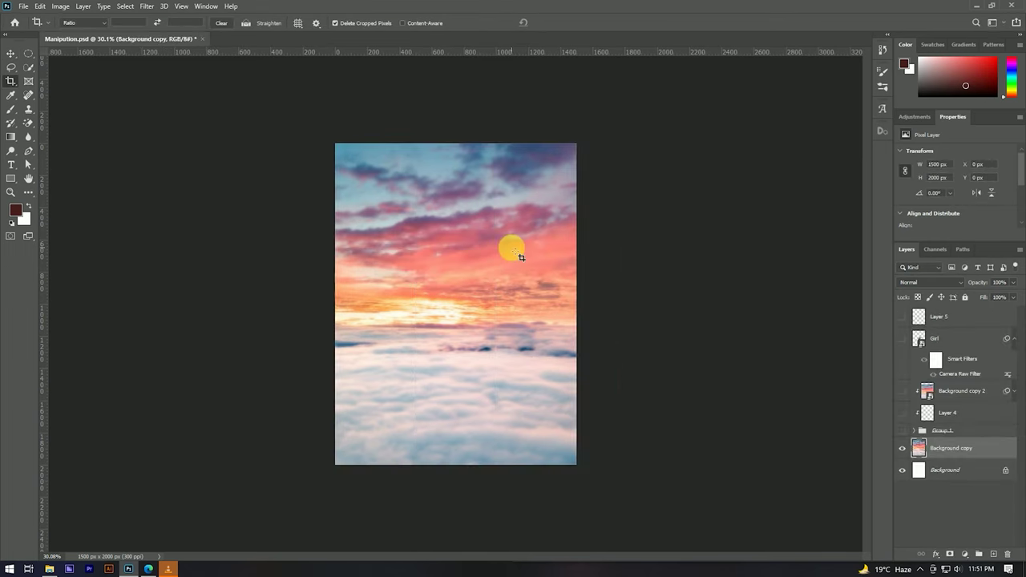
pyautogui.press('v')
pyautogui.rightClick(954, 455)
pyautogui.click(914, 141)
# Camera Raw grade the sky: higher temperature, lower exposure, dark vignette, red hue -17, blue hue -28
pyautogui.click(147, 6)
pyautogui.click(162, 69)
pyautogui.click(785, 206)
pyautogui.moveTo(777, 258); pyautogui.dragTo(773, 259)
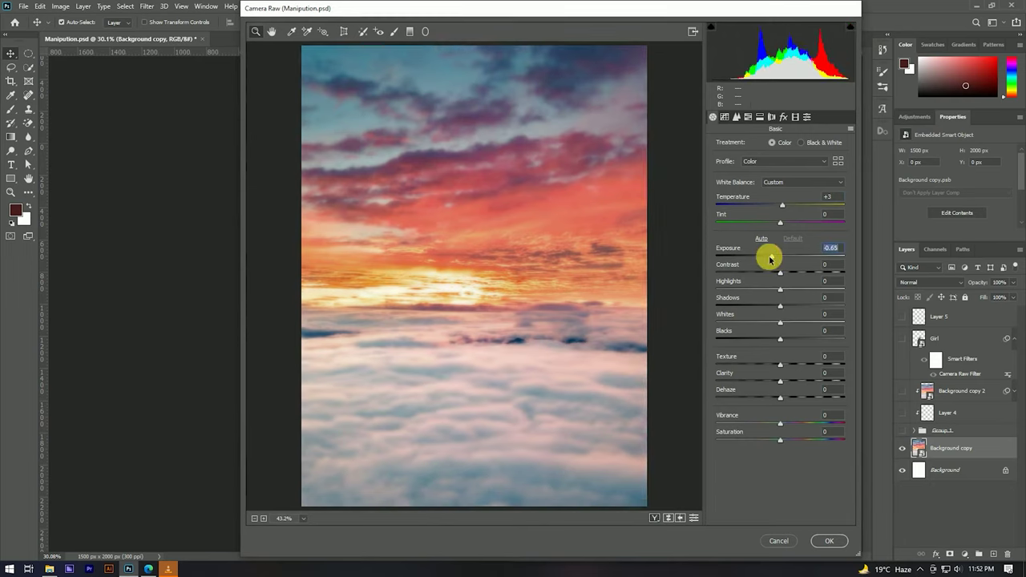
pyautogui.click(783, 117)
pyautogui.moveTo(780, 256); pyautogui.dragTo(739, 257)
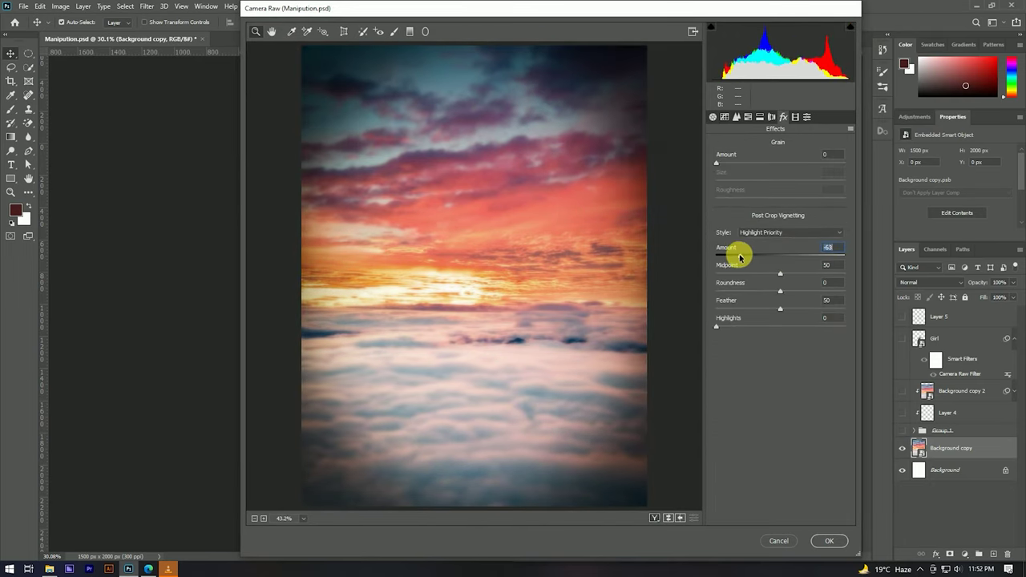
pyautogui.click(795, 117)
pyautogui.moveTo(780, 218); pyautogui.dragTo(775, 217)
pyautogui.moveTo(780, 319); pyautogui.dragTo(770, 312)
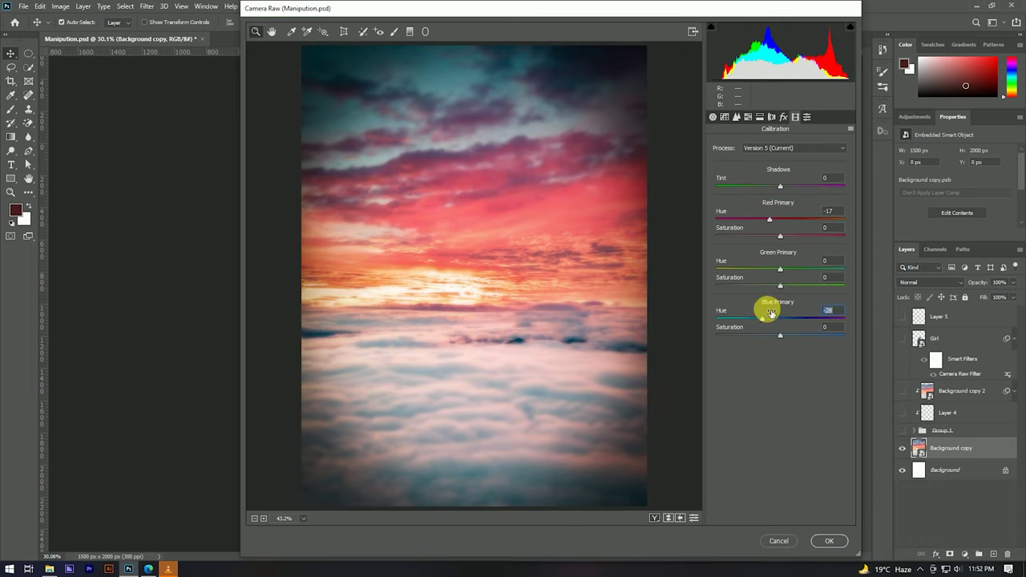
pyautogui.click(826, 541)
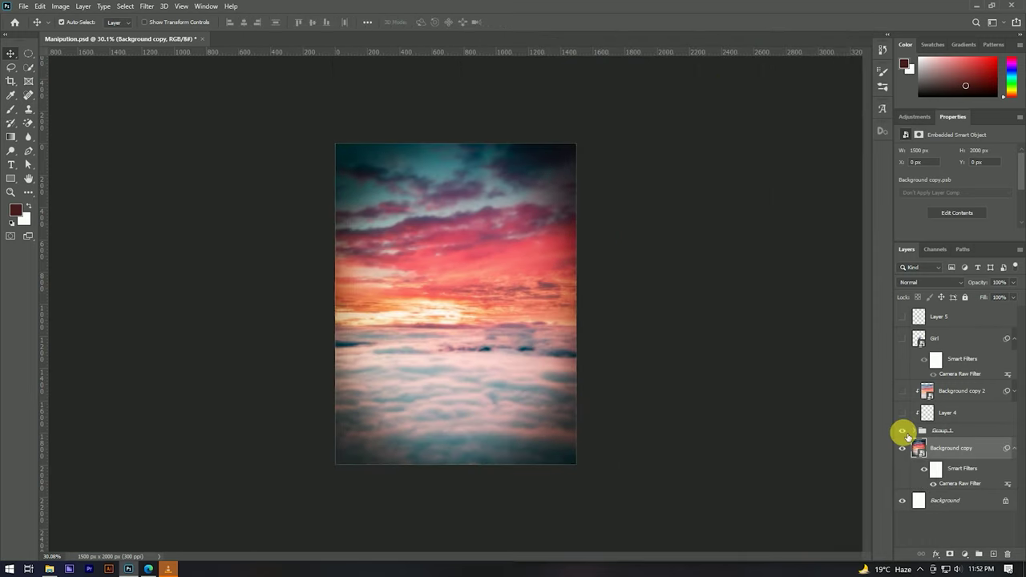
# Show the pyramid group, Background copy 2 and the dancer layer again
pyautogui.click(902, 431)
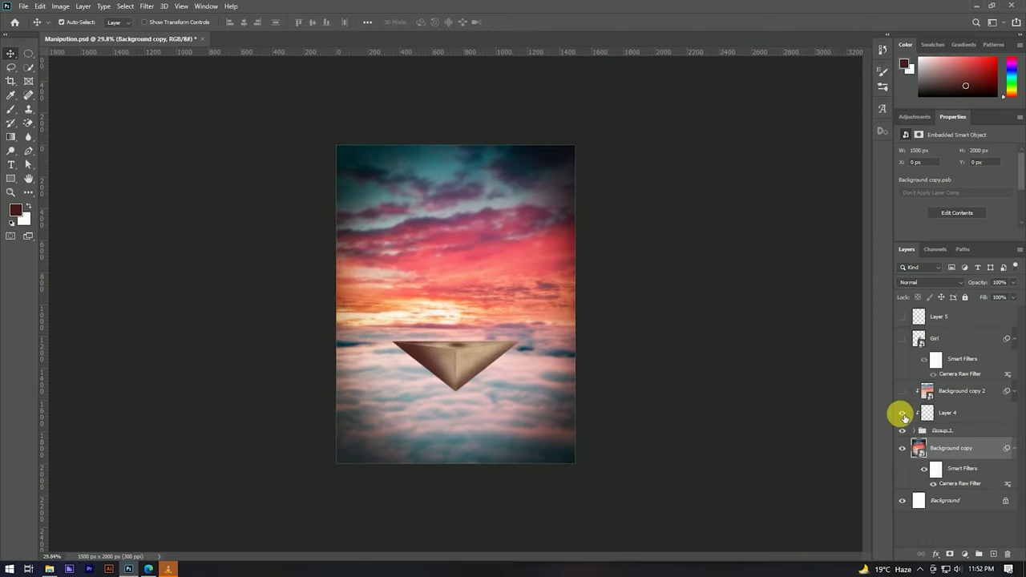
pyautogui.click(902, 391)
pyautogui.click(902, 338)
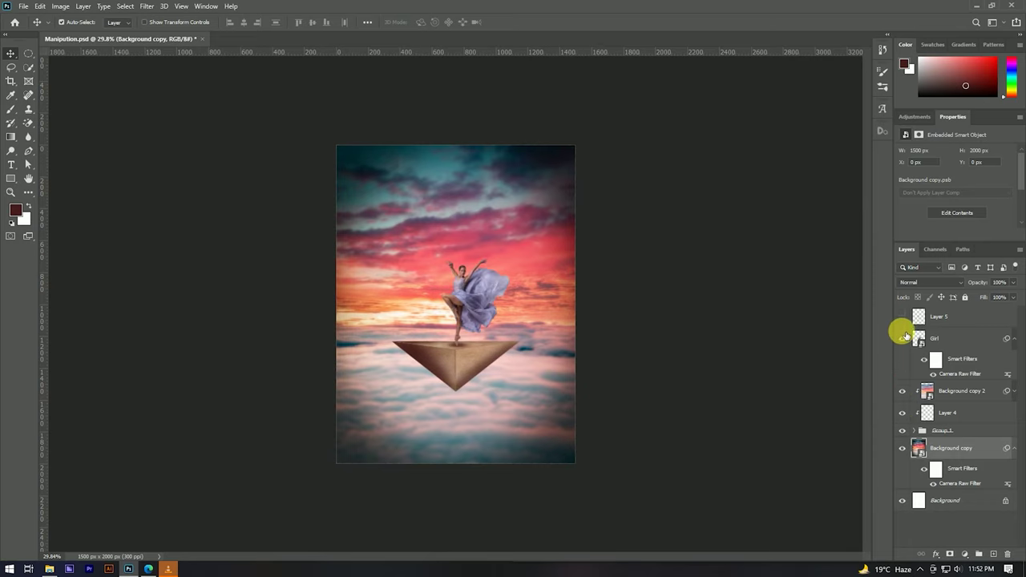
pyautogui.scroll(3, 488, 293)
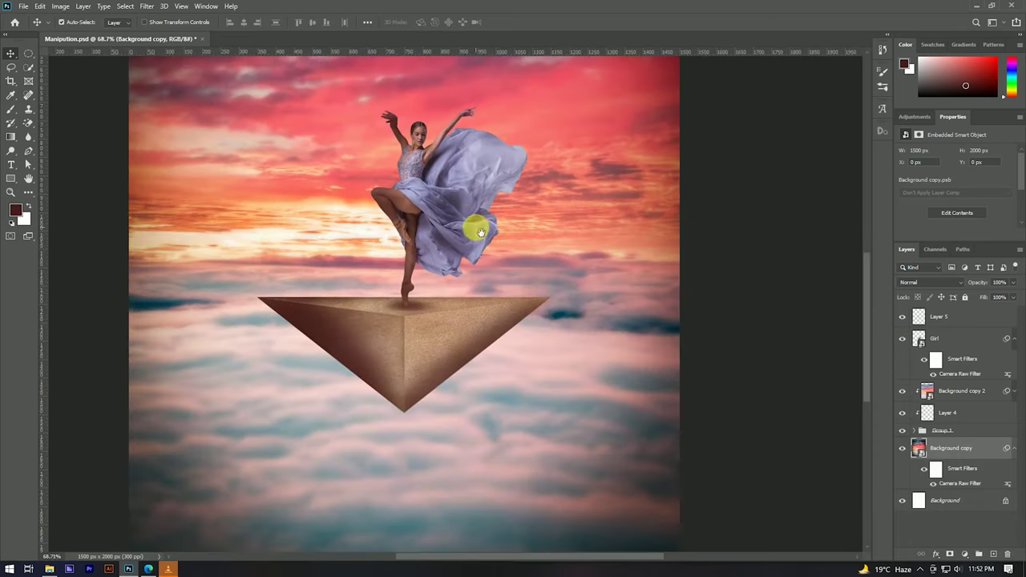
pyautogui.scroll(-2, 473, 221)
pyautogui.scroll(1, 511, 296)
pyautogui.scroll(2, 470, 252)
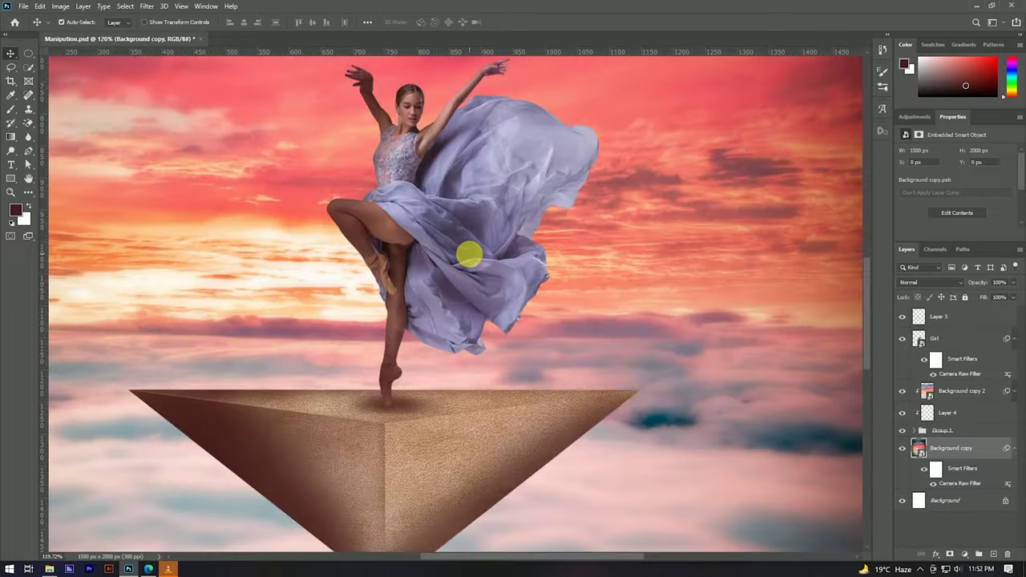
pyautogui.scroll(-1, 465, 252)
# Add a Color Balance adjustment above Girl with cyan–red set to +40
pyautogui.click(984, 340)
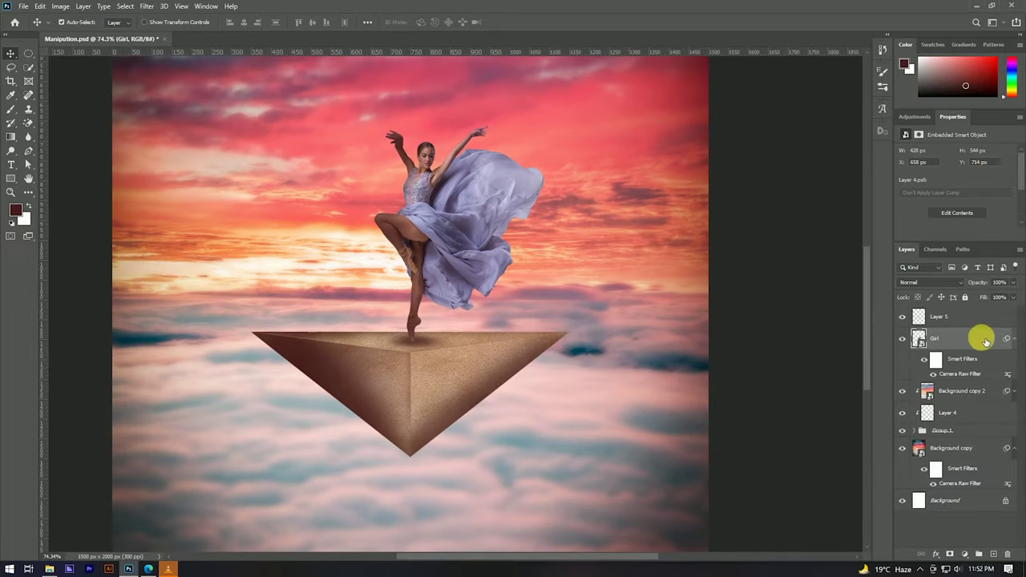
pyautogui.click(994, 553)
pyautogui.click(979, 554)
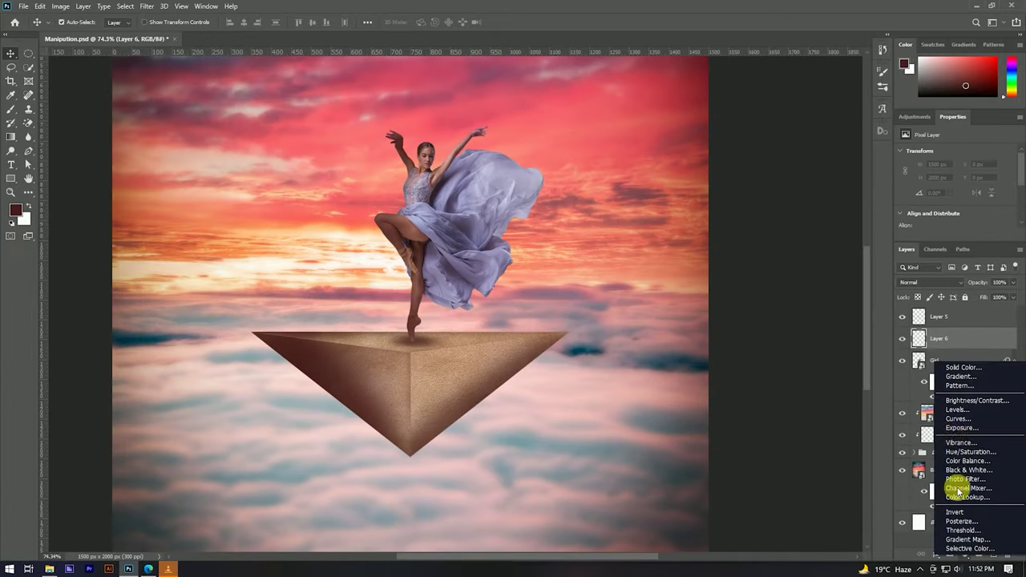
pyautogui.click(953, 455)
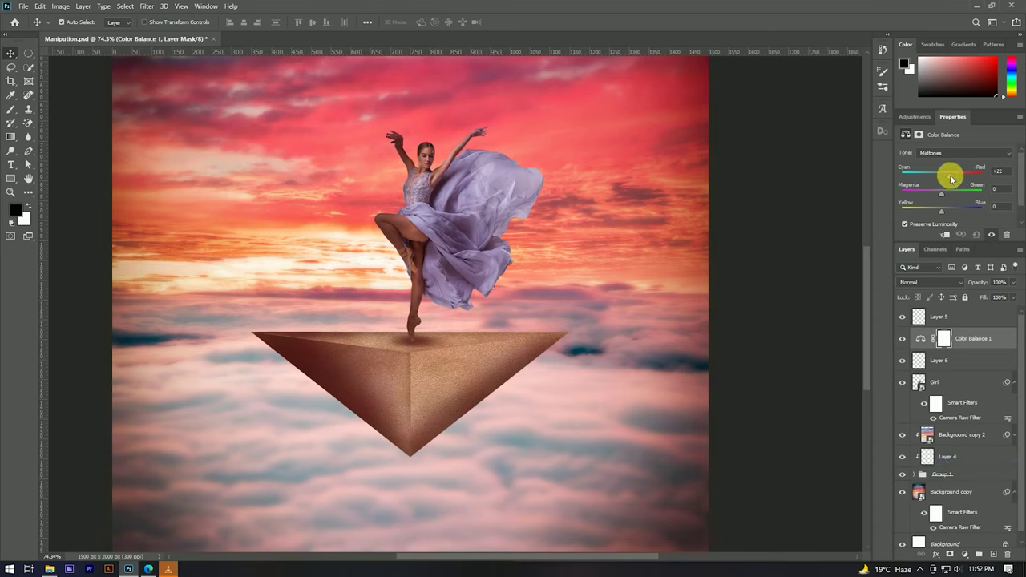
pyautogui.moveTo(960, 178); pyautogui.dragTo(956, 175)
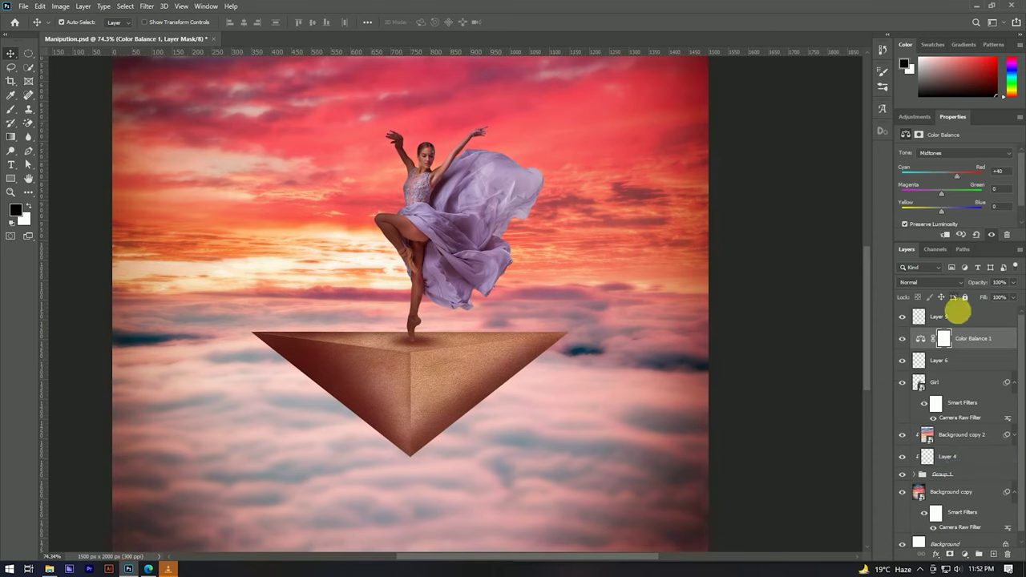
# Move Color Balance 1 directly above Girl and clip it to that layer
pyautogui.moveTo(964, 338); pyautogui.dragTo(963, 380)
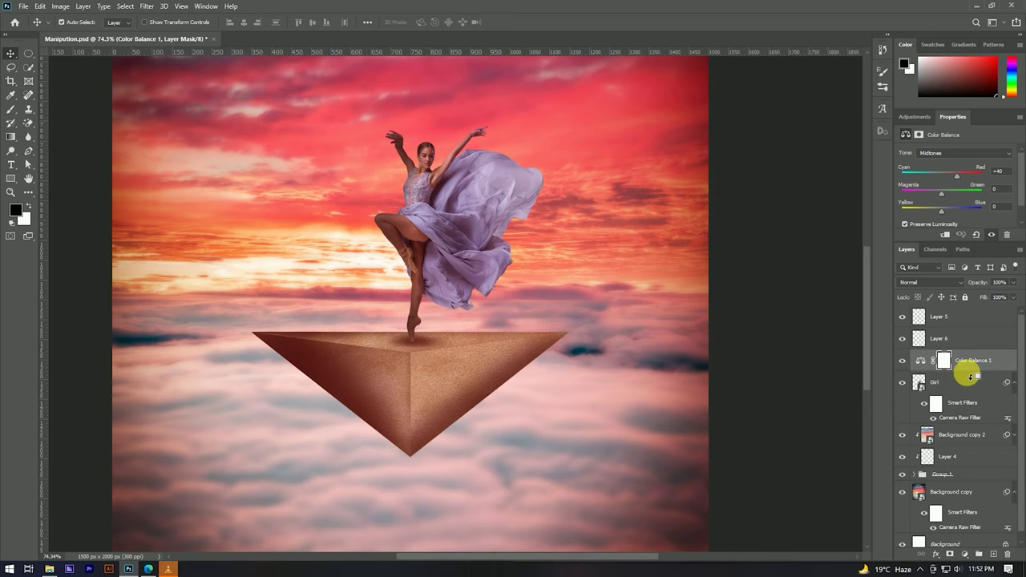
pyautogui.keyDown('alt'); pyautogui.click(970, 377); pyautogui.keyUp('alt')
pyautogui.scroll(-3, 499, 259)
pyautogui.scroll(-2, 481, 230)
pyautogui.scroll(1, 483, 315)
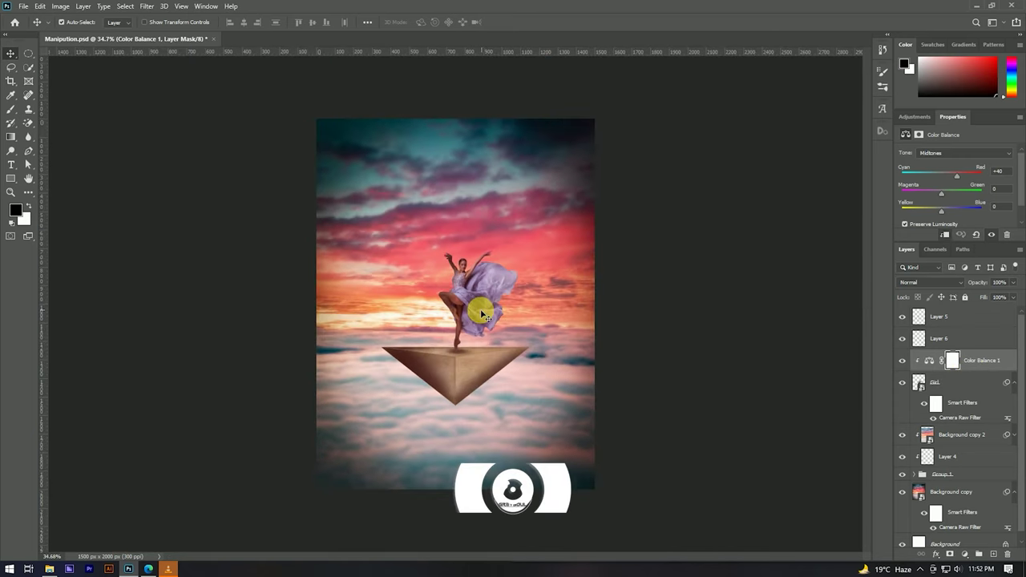
pyautogui.scroll(-2, 476, 297)
pyautogui.scroll(3, 458, 277)
pyautogui.scroll(-2, 497, 227)
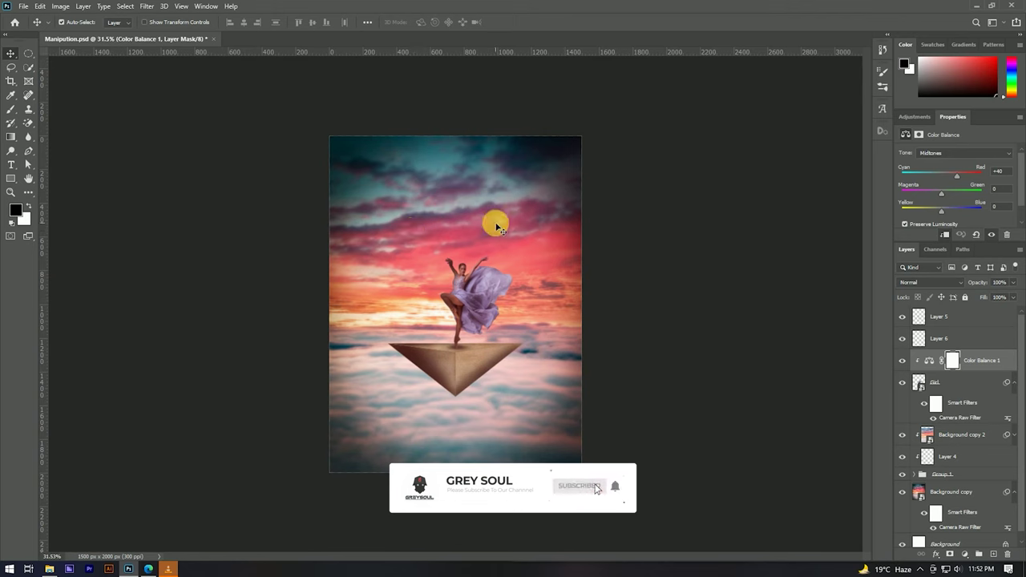
# Place a cloud PNG from File Explorer onto the canvas at a small size
pyautogui.click(49, 569)
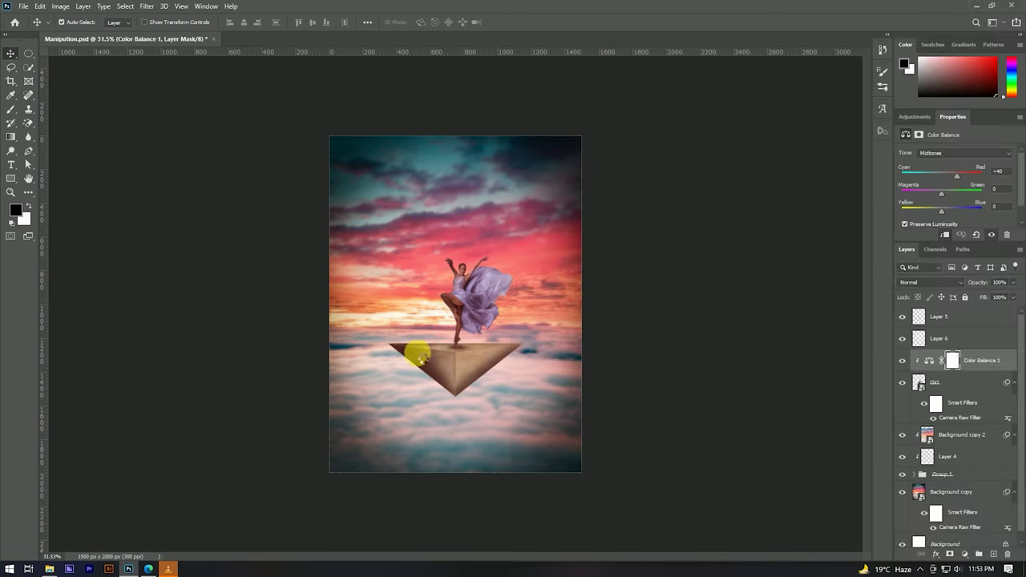
pyautogui.moveTo(620, 163); pyautogui.dragTo(435, 355)
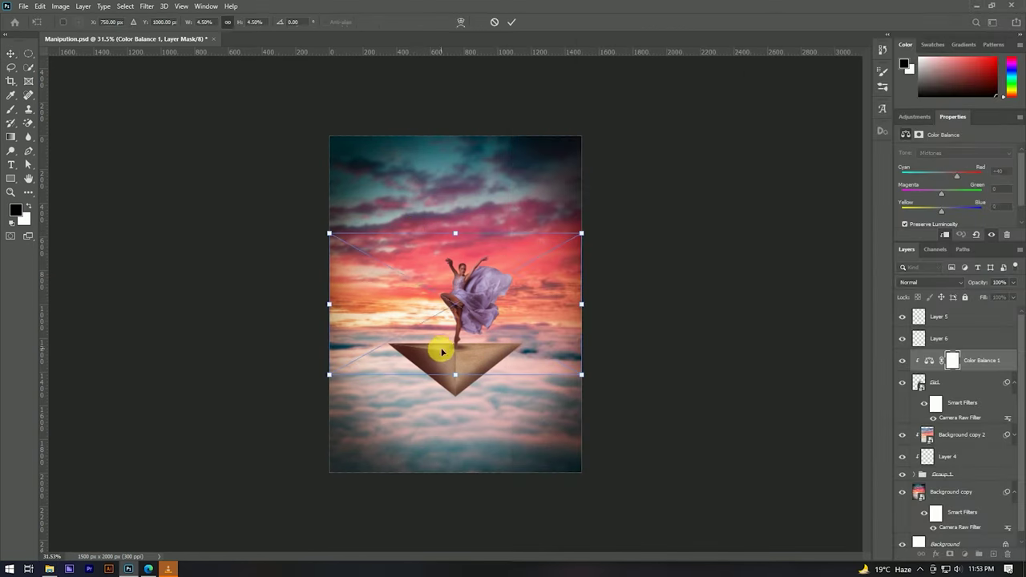
pyautogui.moveTo(580, 302); pyautogui.dragTo(493, 315)
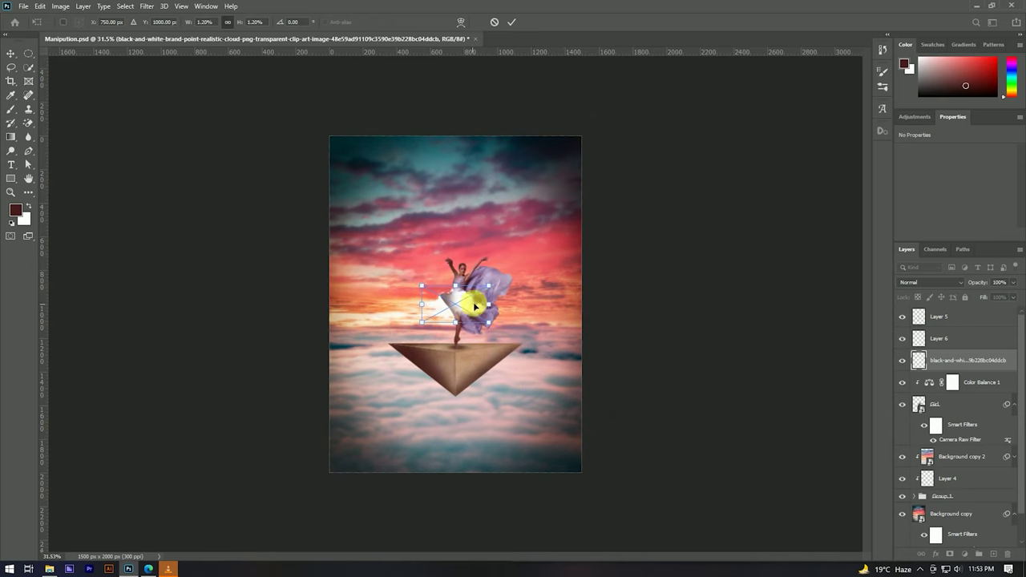
pyautogui.click(513, 27)
# Move the cloud layer to the top of the stack and scale it to about 56%
pyautogui.scroll(3, 480, 240)
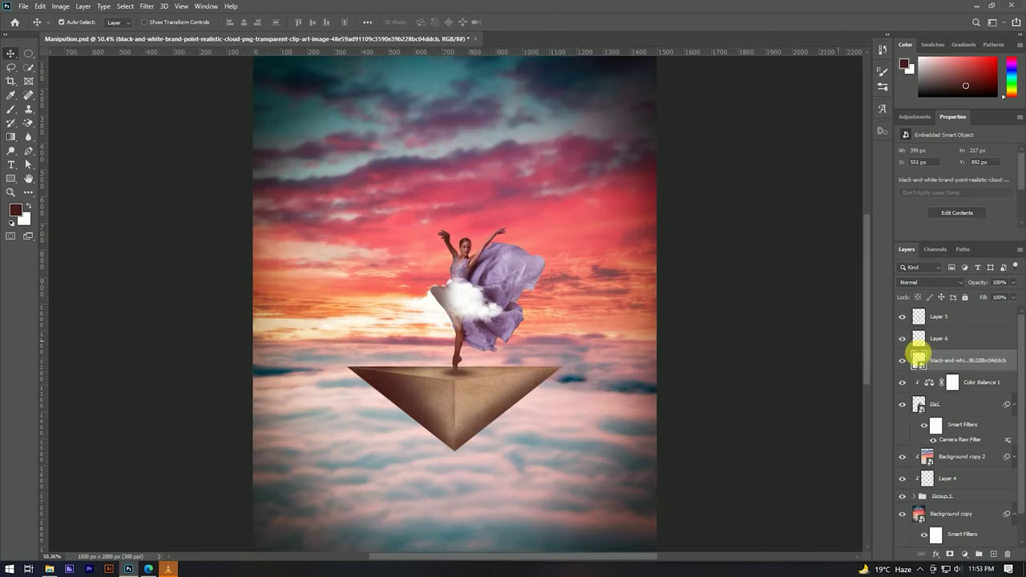
pyautogui.moveTo(916, 359)
pyautogui.mouseDown()
pyautogui.moveTo(960, 343)
pyautogui.moveTo(952, 314)
pyautogui.mouseUp()
pyautogui.moveTo(481, 301)
pyautogui.mouseDown()
pyautogui.moveTo(392, 411)
pyautogui.moveTo(379, 352)
pyautogui.mouseUp()
pyautogui.scroll(3, 378, 352)
pyautogui.hotkey('ctrl', 't')
pyautogui.moveTo(458, 350)
pyautogui.mouseDown()
pyautogui.moveTo(408, 351)
pyautogui.moveTo(422, 464)
pyautogui.mouseUp()
pyautogui.click(511, 21)
# Blend the cloud Linear Dodge (Add) at 85% opacity and move it onto the pyramid's top-left edge
pyautogui.scroll(-2, 327, 186)
pyautogui.scroll(-1, 361, 206)
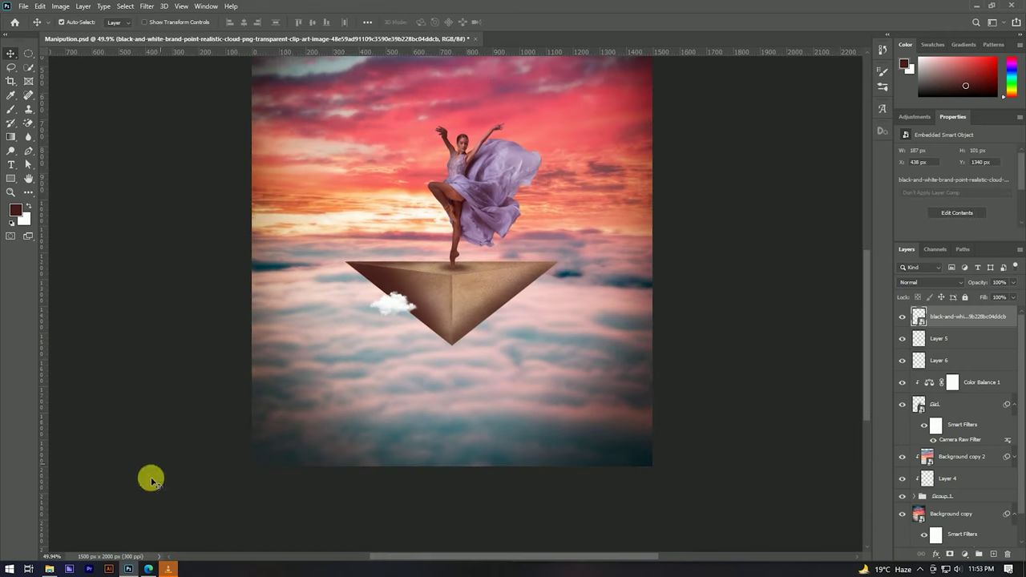
pyautogui.click(929, 284)
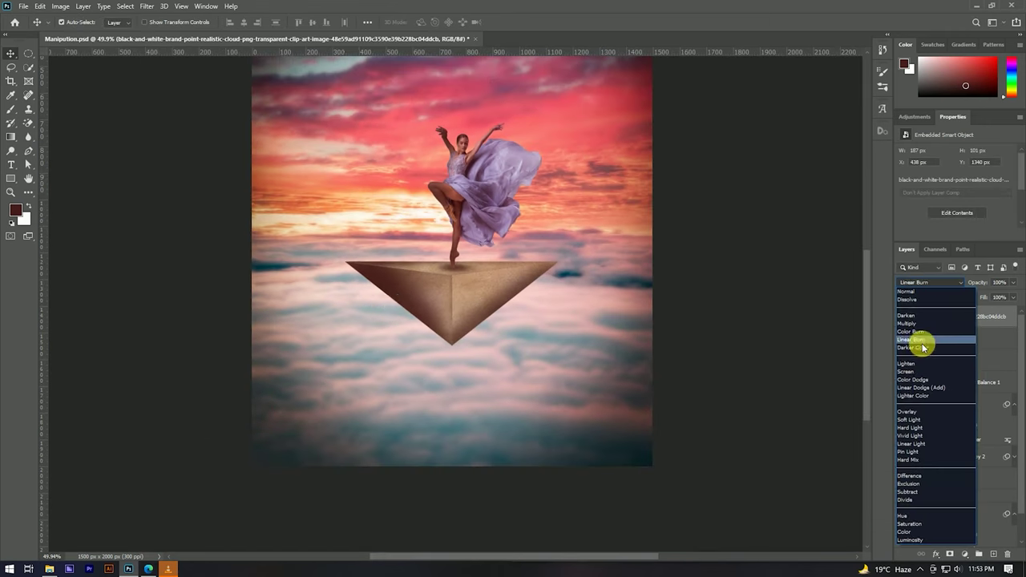
pyautogui.click(914, 387)
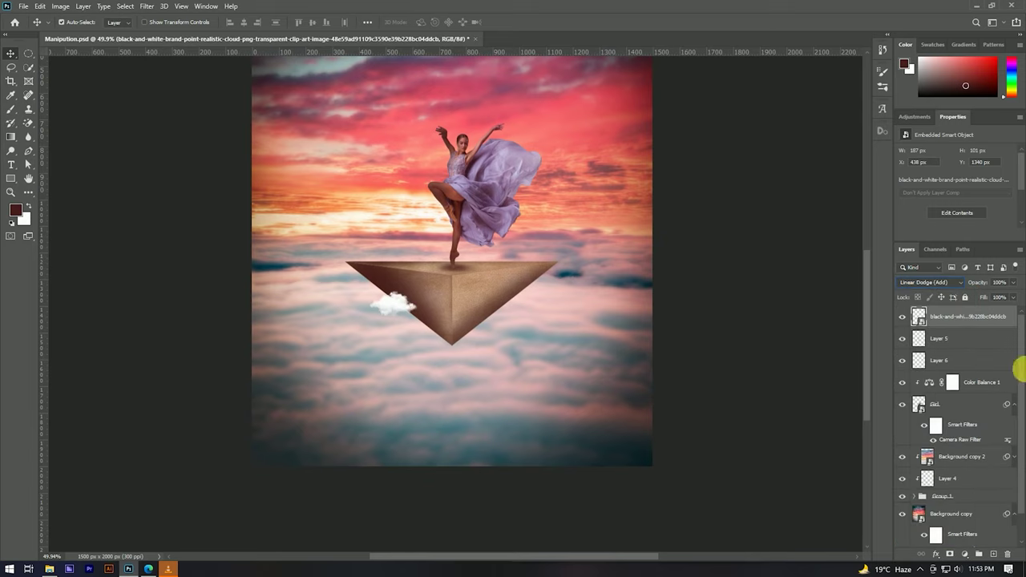
pyautogui.scroll(5, 395, 307)
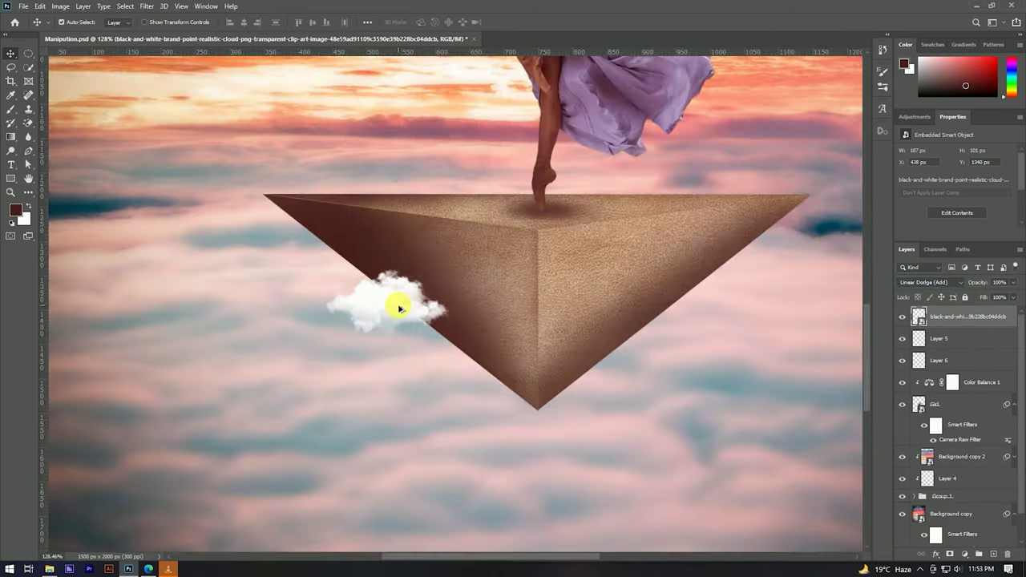
pyautogui.moveTo(976, 284); pyautogui.dragTo(980, 286)
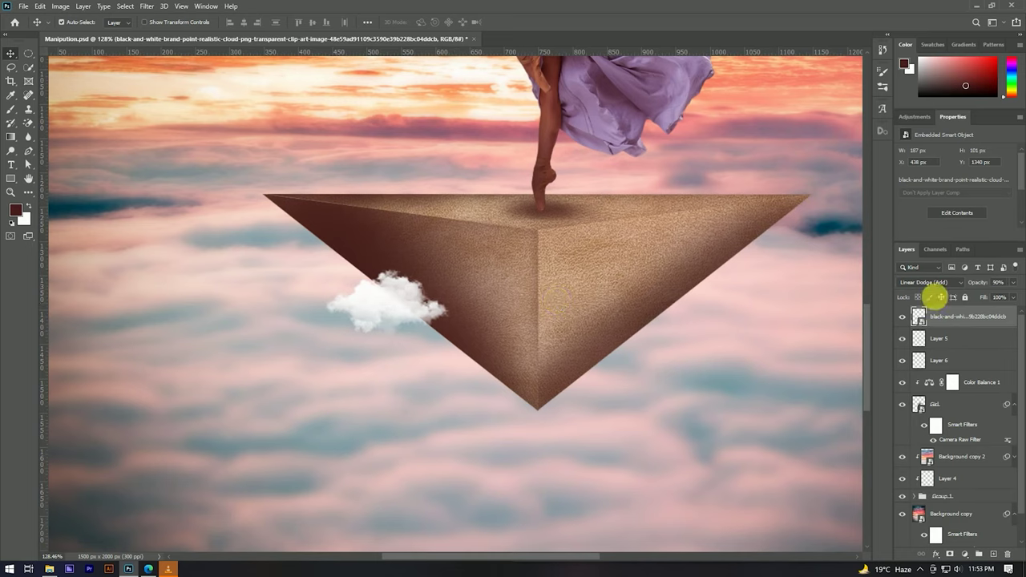
pyautogui.moveTo(985, 285); pyautogui.dragTo(985, 286)
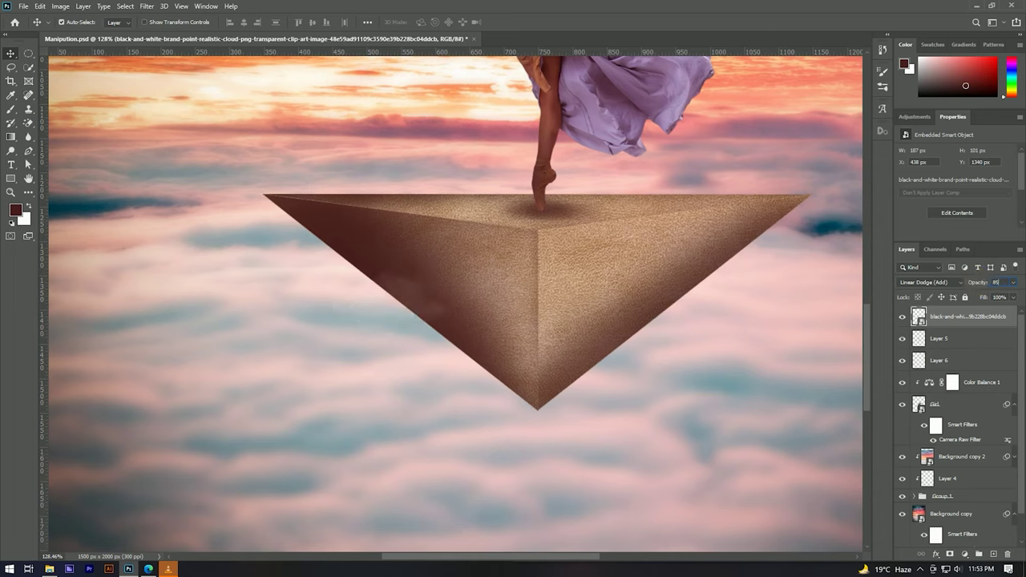
pyautogui.moveTo(395, 319); pyautogui.dragTo(366, 146)
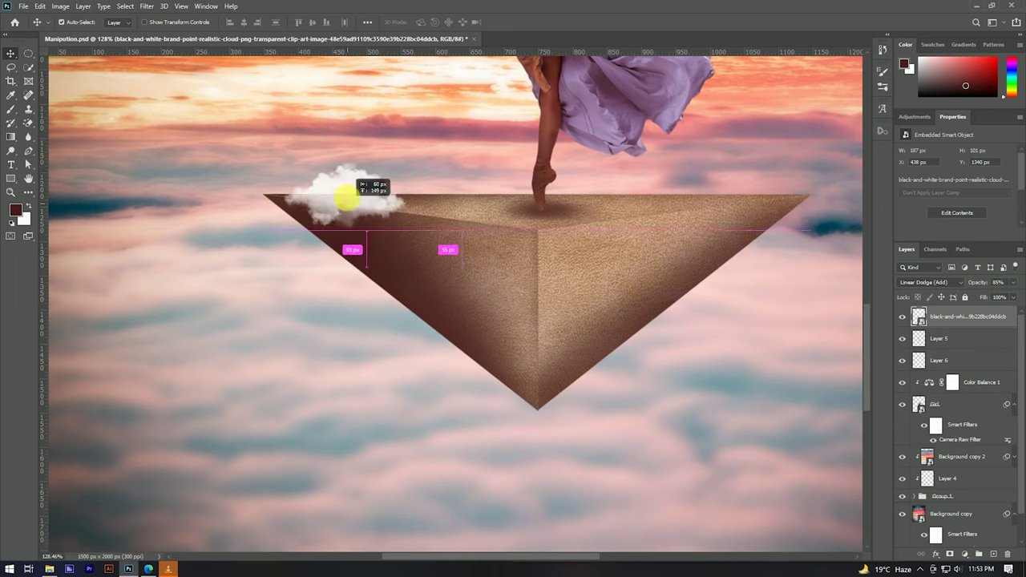
pyautogui.hotkey('ctrl', '0')
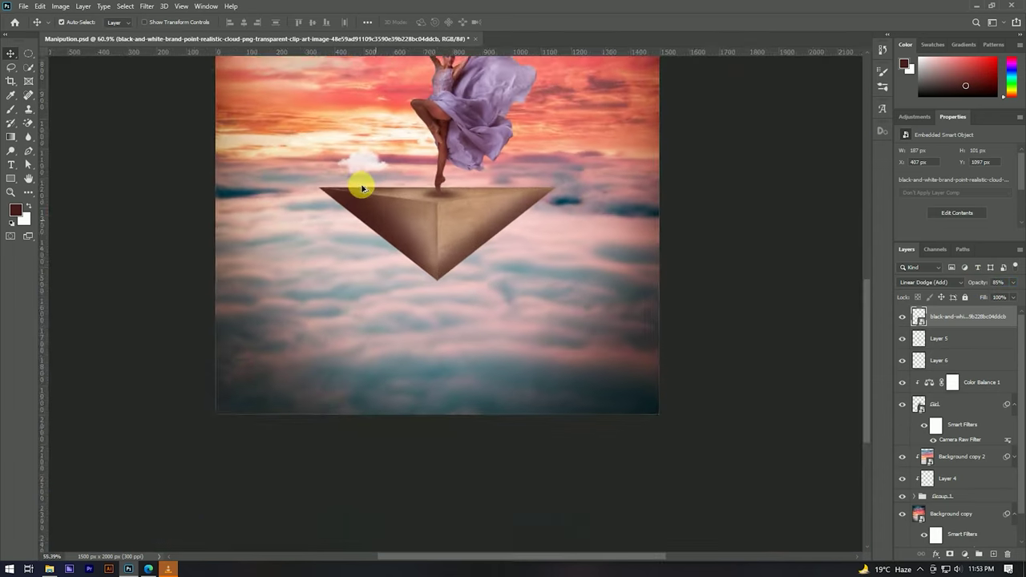
# Place a second small cloud PNG beside the dancer's skirt
pyautogui.click(49, 569)
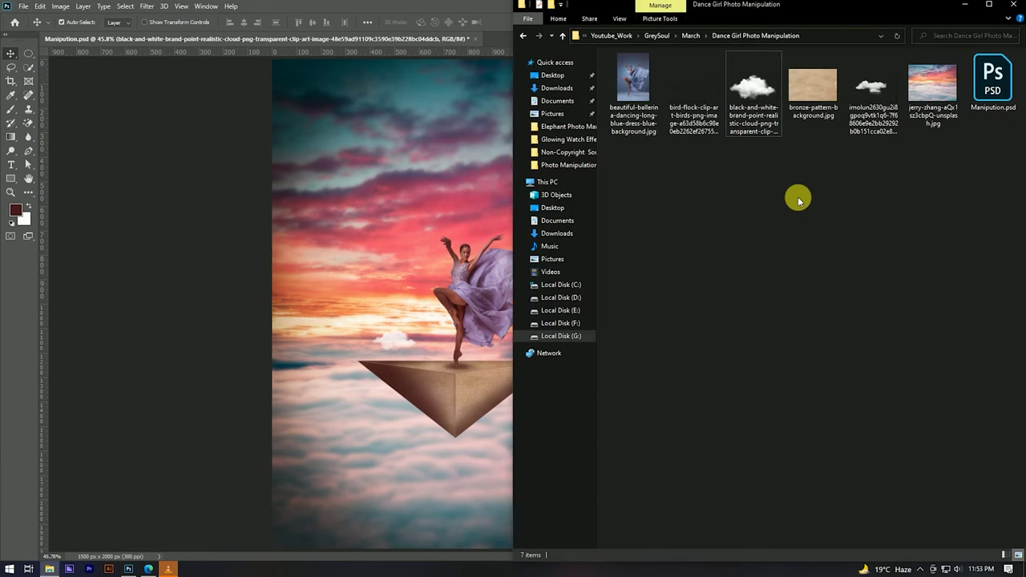
pyautogui.moveTo(874, 93); pyautogui.dragTo(389, 300)
pyautogui.moveTo(625, 300); pyautogui.dragTo(513, 318)
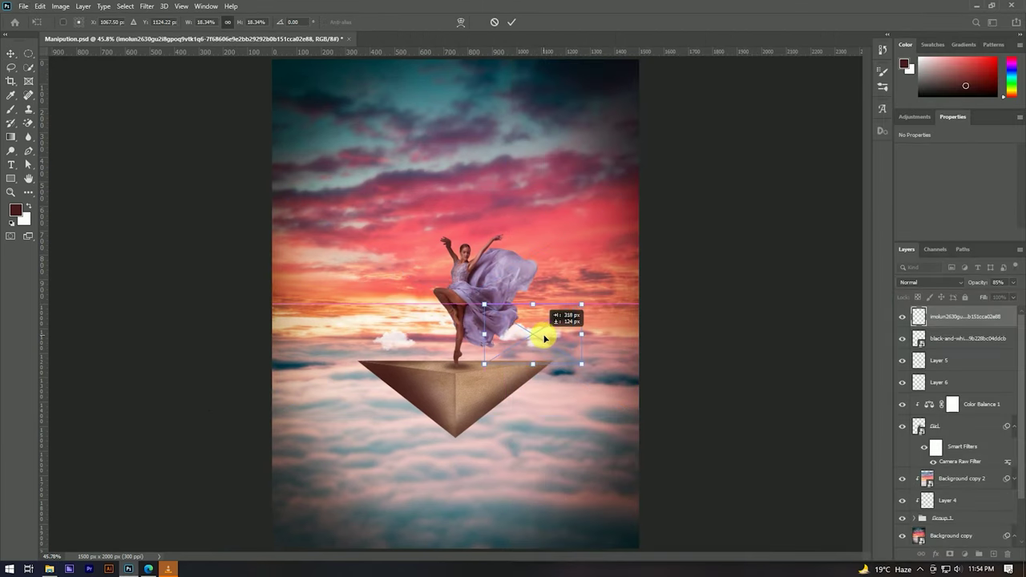
pyautogui.scroll(3, 544, 340)
pyautogui.click(511, 22)
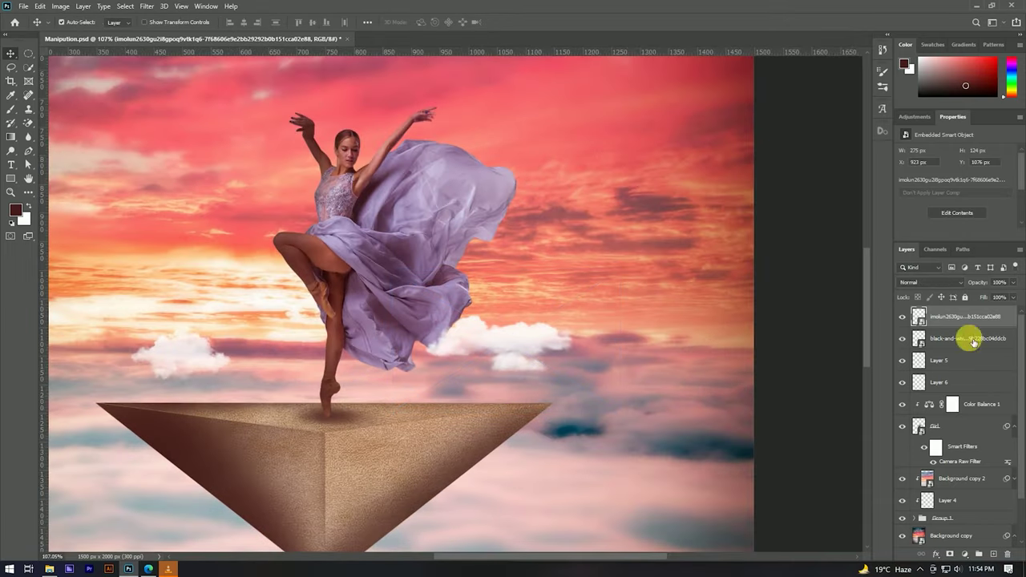
# Set the second cloud to 85% opacity, Linear Dodge (Add), and nudge it slightly right
pyautogui.write('85')
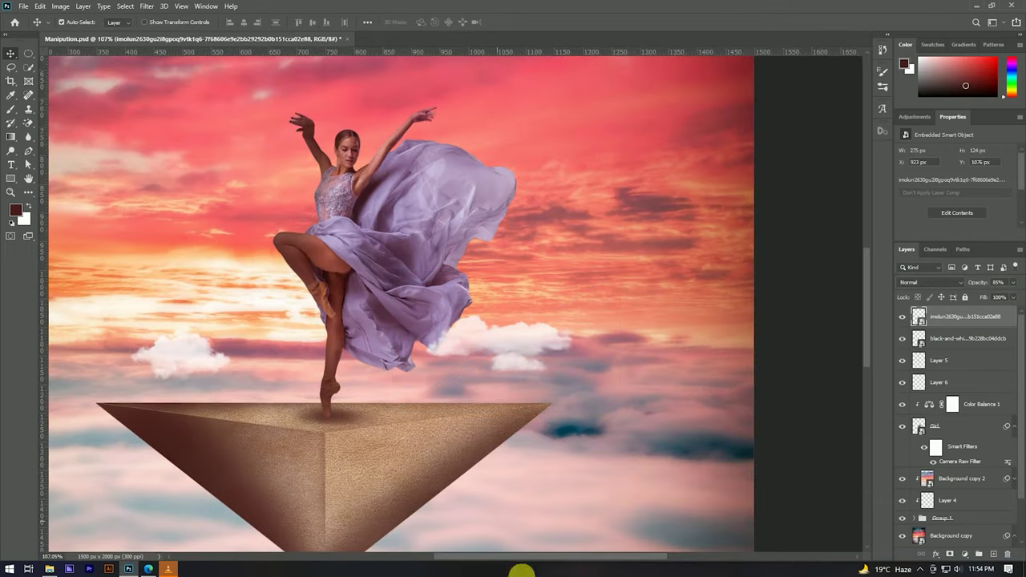
pyautogui.scroll(-3, 513, 307)
pyautogui.click(928, 282)
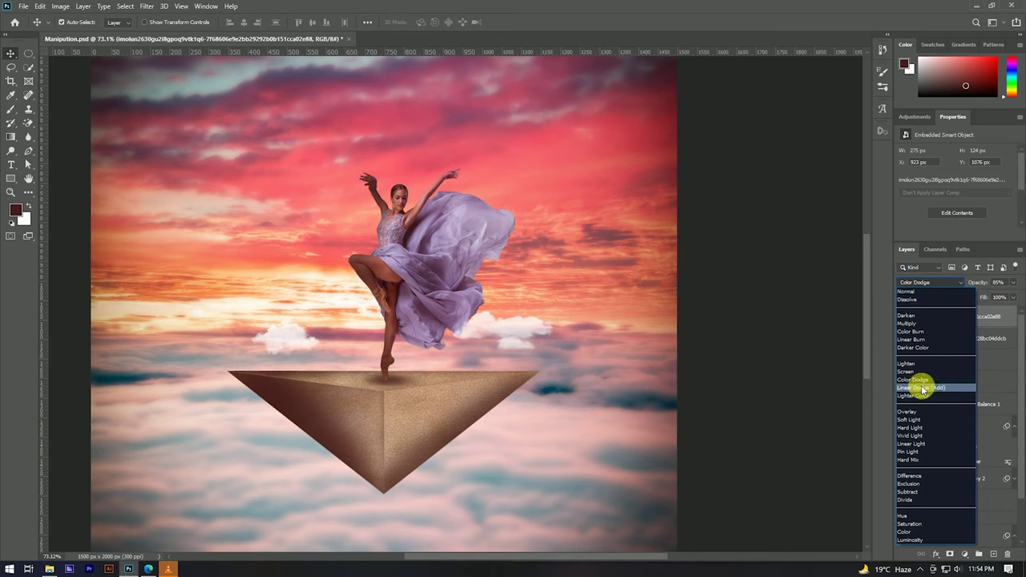
pyautogui.click(919, 383)
pyautogui.moveTo(519, 330); pyautogui.dragTo(525, 331)
pyautogui.scroll(-5, 449, 289)
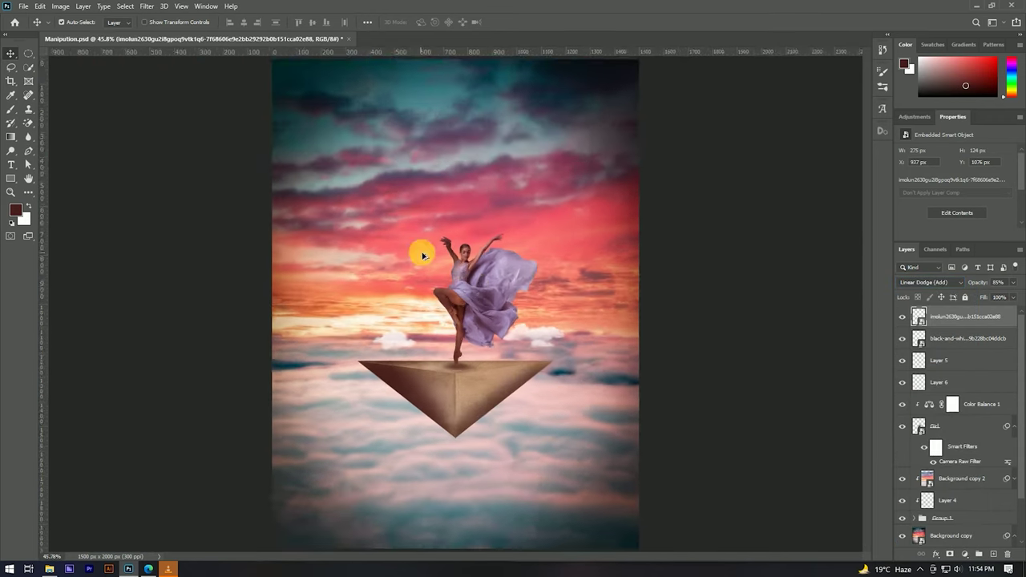
pyautogui.scroll(2, 470, 324)
pyautogui.scroll(-2, 401, 206)
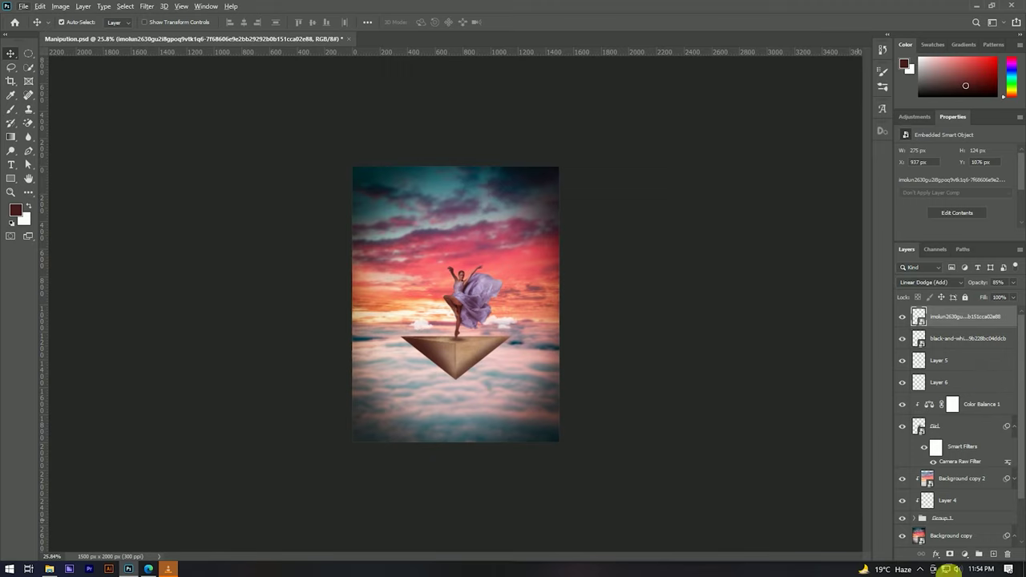
pyautogui.scroll(-1, 480, 315)
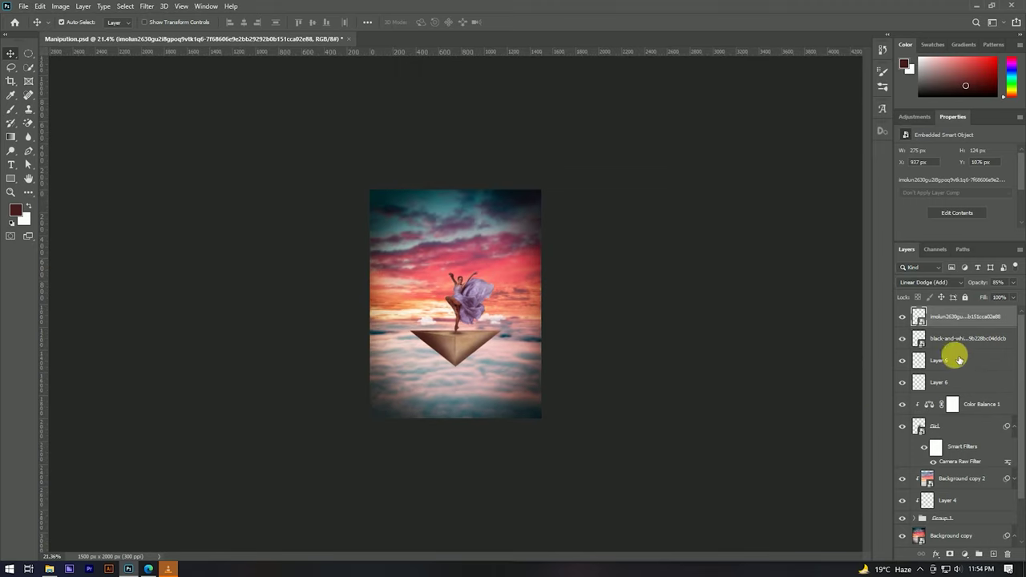
pyautogui.scroll(2, 590, 335)
# Apply Gaussian Blur to both small clouds, the first at an 8.6-pixel radius
pyautogui.click(146, 6)
pyautogui.click(304, 171)
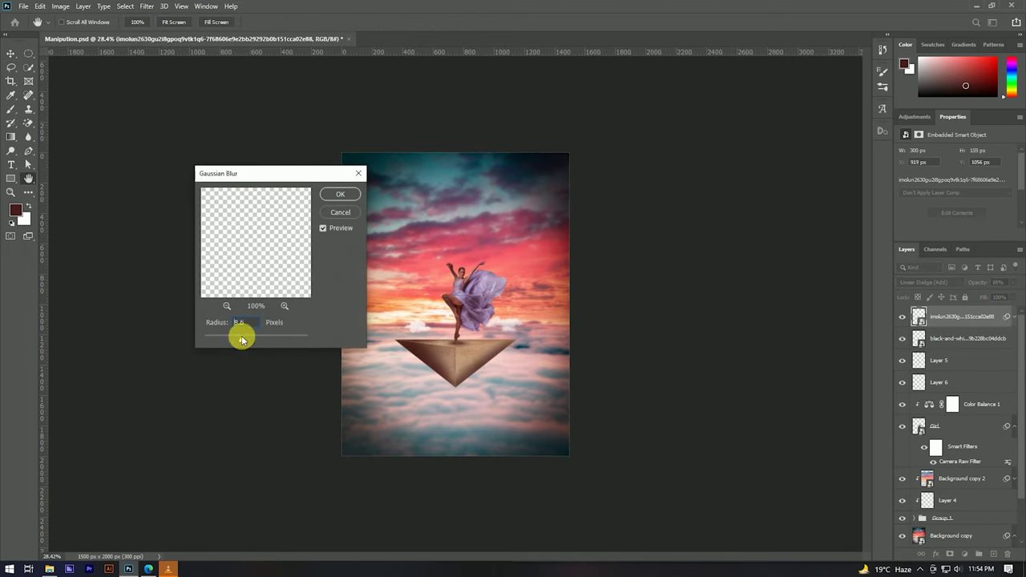
pyautogui.click(340, 194)
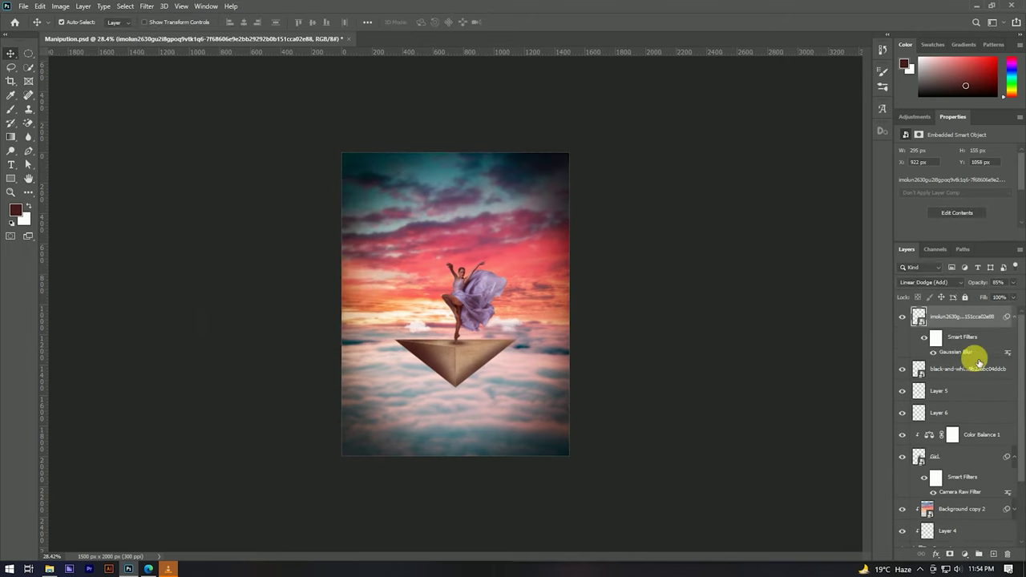
pyautogui.click(1013, 316)
pyautogui.click(962, 338)
pyautogui.click(147, 6)
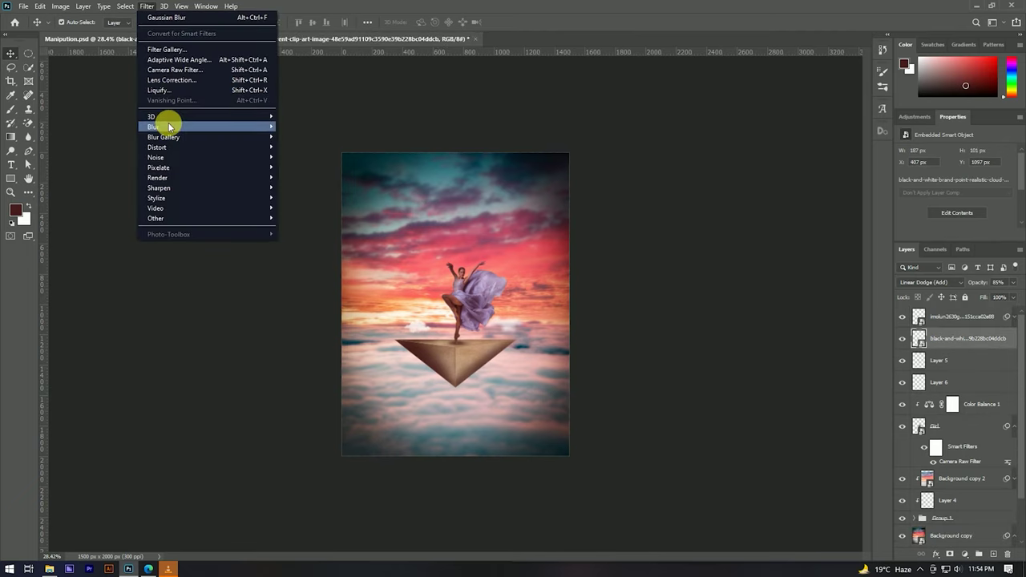
pyautogui.click(302, 168)
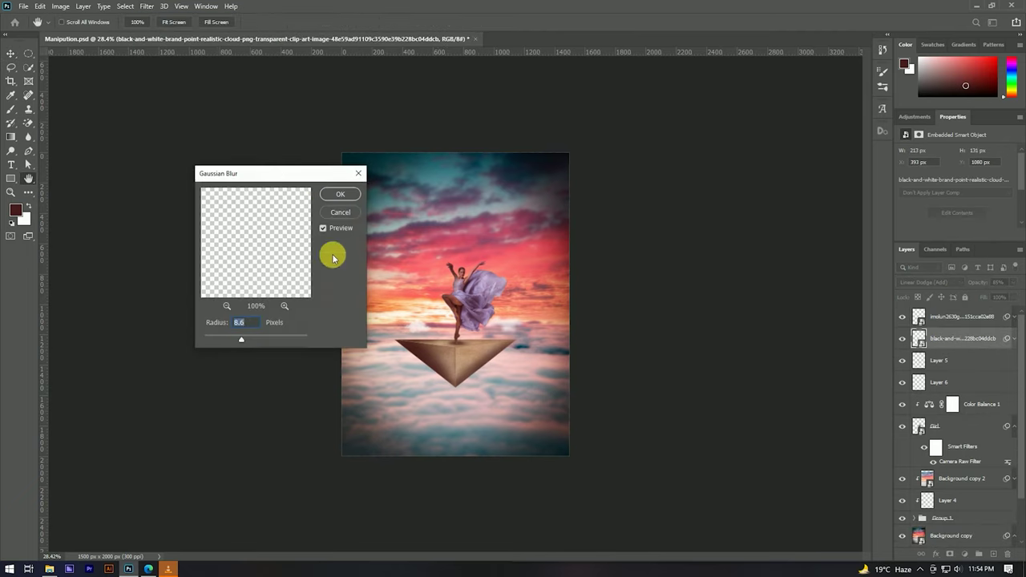
pyautogui.click(335, 195)
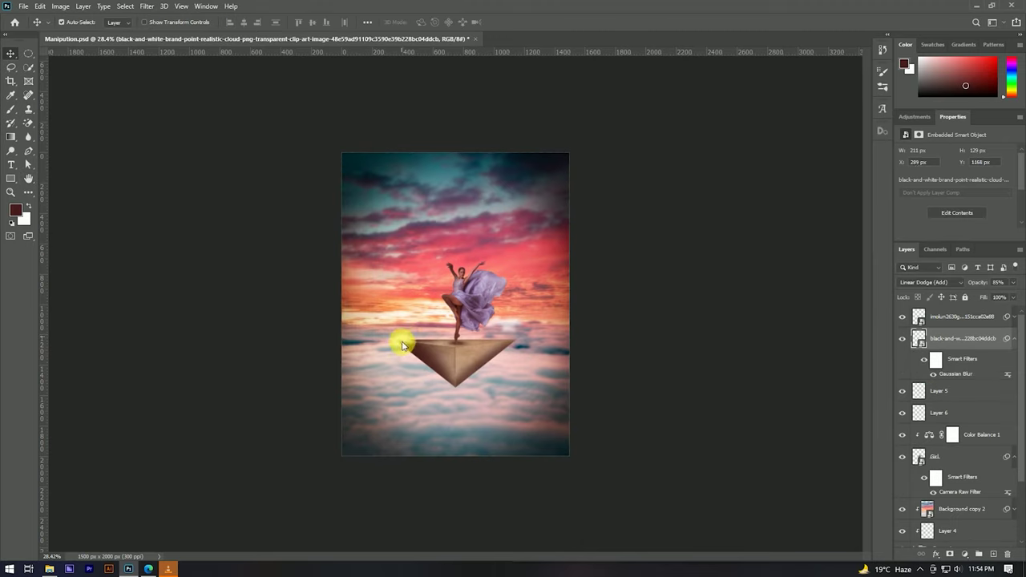
# Move the blurred first cloud further right and slightly higher, then deselect
pyautogui.moveTo(395, 340); pyautogui.dragTo(401, 353)
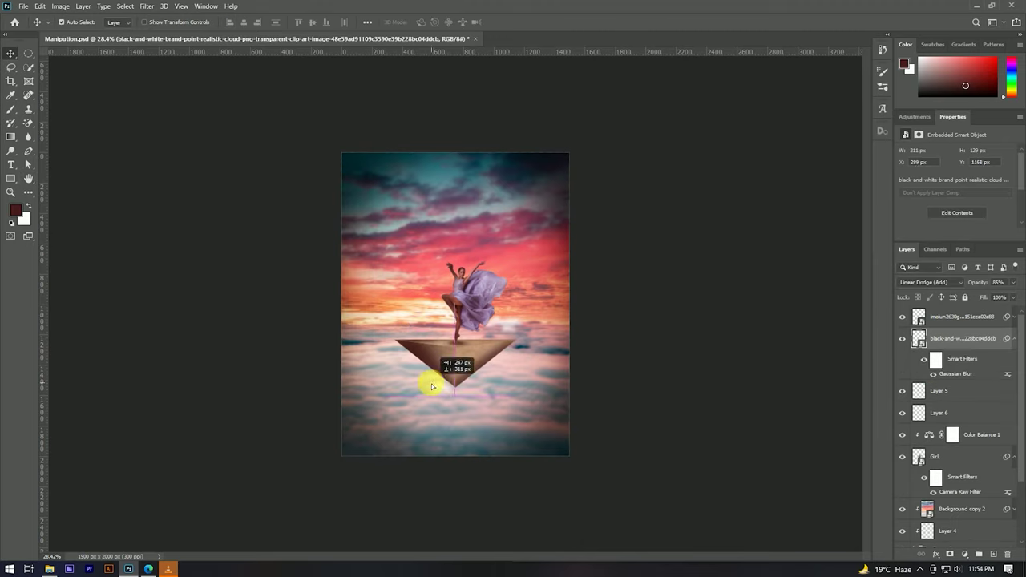
pyautogui.moveTo(431, 387); pyautogui.dragTo(442, 311)
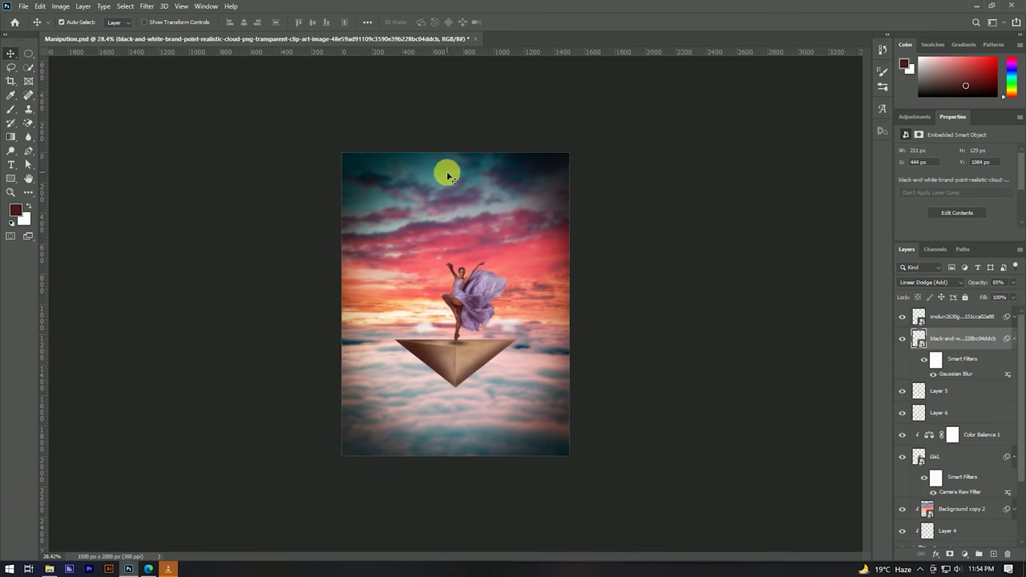
pyautogui.click(416, 102)
# Group the layers from the top down to Layer 6 into Group 2
pyautogui.scroll(5, 553, 289)
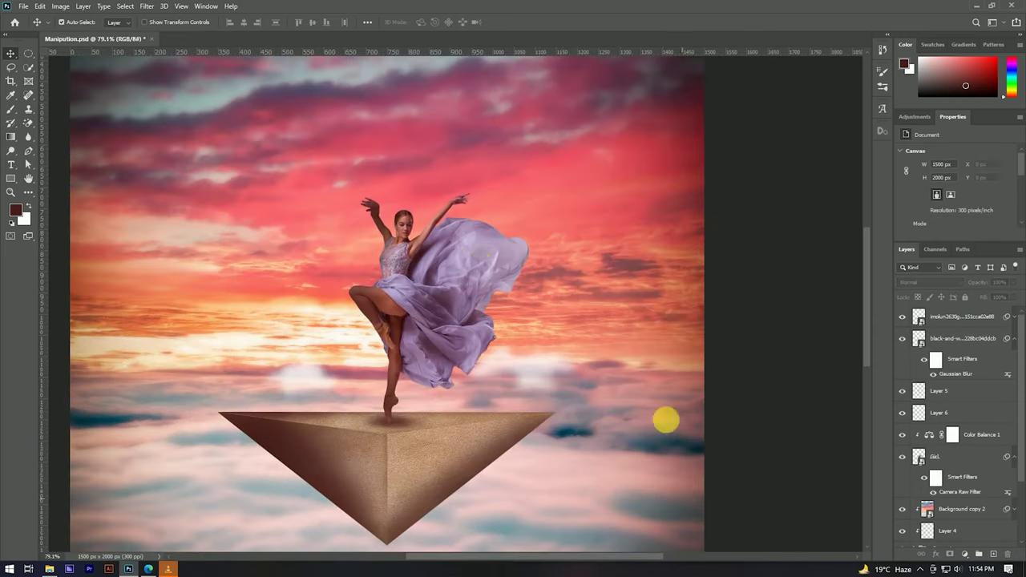
pyautogui.scroll(-2, 367, 171)
pyautogui.scroll(-2, 454, 284)
pyautogui.scroll(-2, 481, 305)
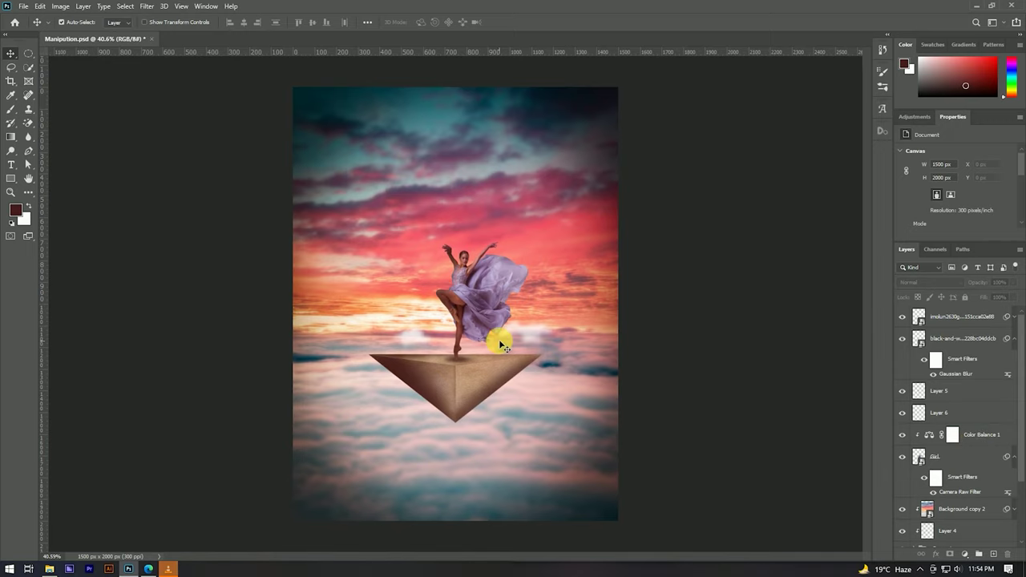
pyautogui.scroll(-1, 499, 343)
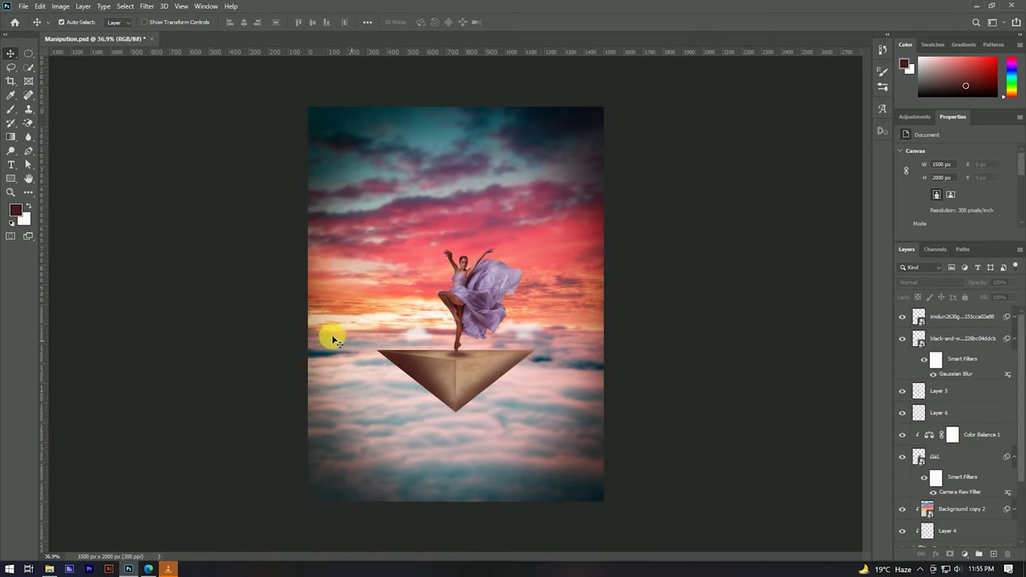
pyautogui.click(952, 412)
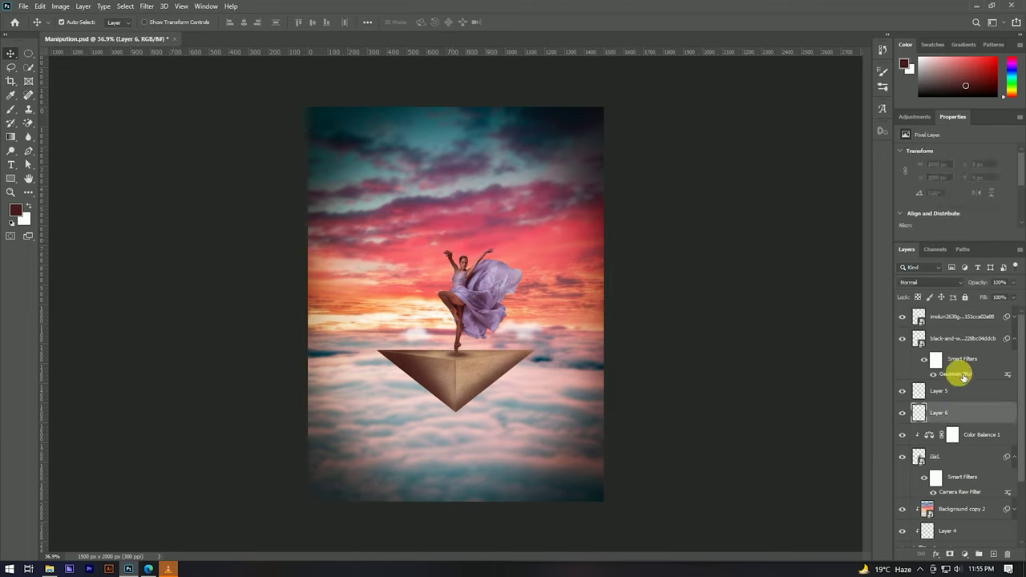
pyautogui.keyDown('shift'); pyautogui.click(950, 317); pyautogui.keyUp('shift')
pyautogui.hotkey('ctrl', 'g')
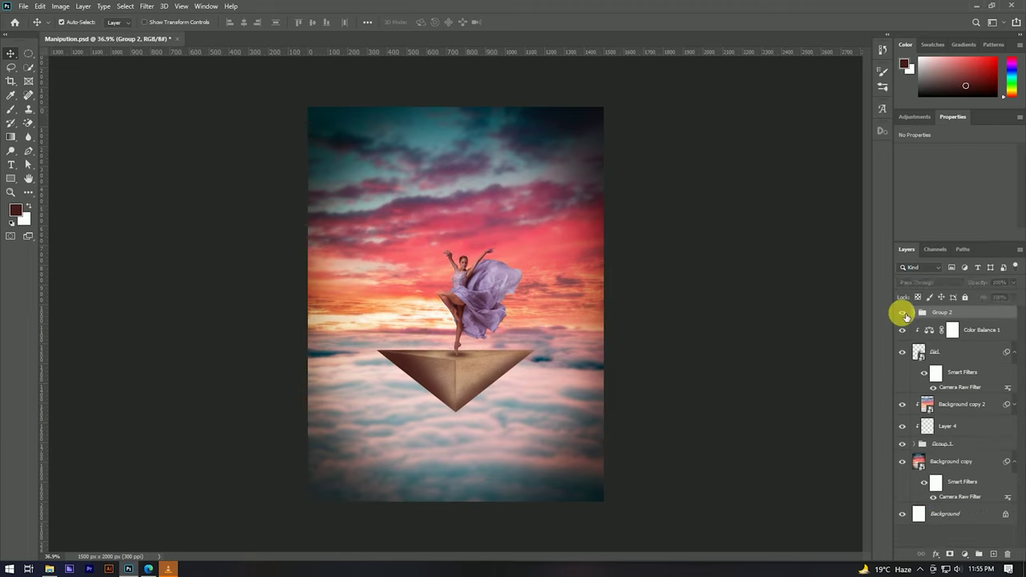
# Group Color Balance 1 through Group 1 into Group 3, then select both groups
pyautogui.click(978, 335)
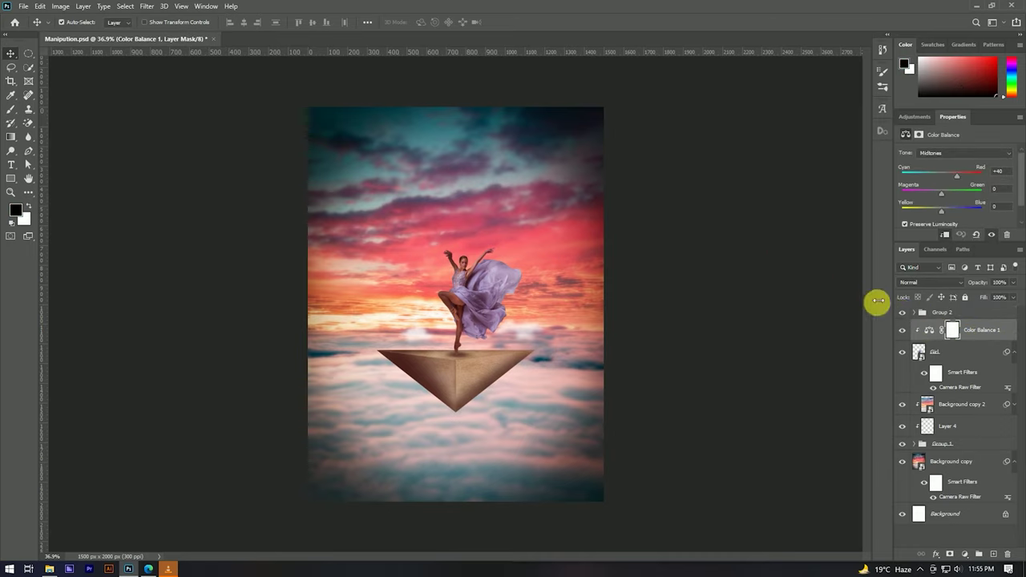
pyautogui.click(941, 313)
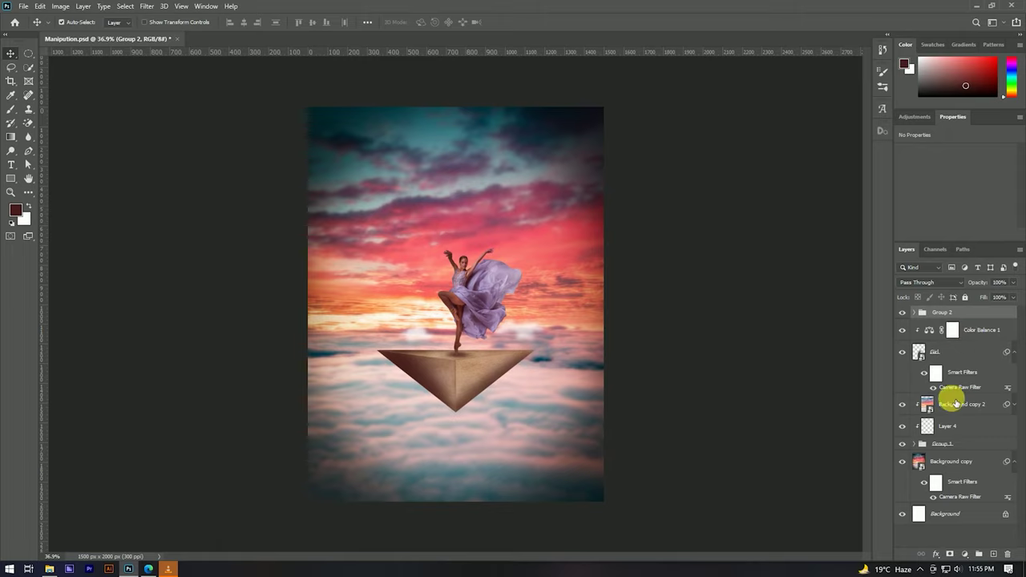
pyautogui.click(956, 437)
pyautogui.keyDown('shift'); pyautogui.click(967, 331); pyautogui.keyUp('shift')
pyautogui.hotkey('ctrl', 'g')
pyautogui.keyDown('ctrl'); pyautogui.click(950, 312); pyautogui.keyUp('ctrl')
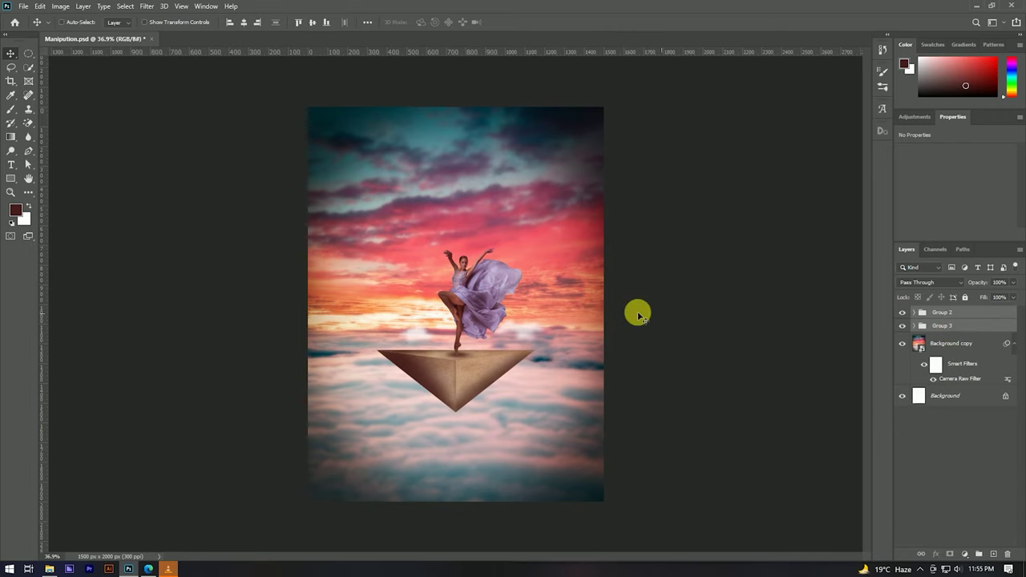
# Resize both groups together and move the dancer and pyramid lower in the frame
pyautogui.hotkey('ctrl', 't')
pyautogui.click(522, 220)
pyautogui.moveTo(676, 336); pyautogui.dragTo(698, 334)
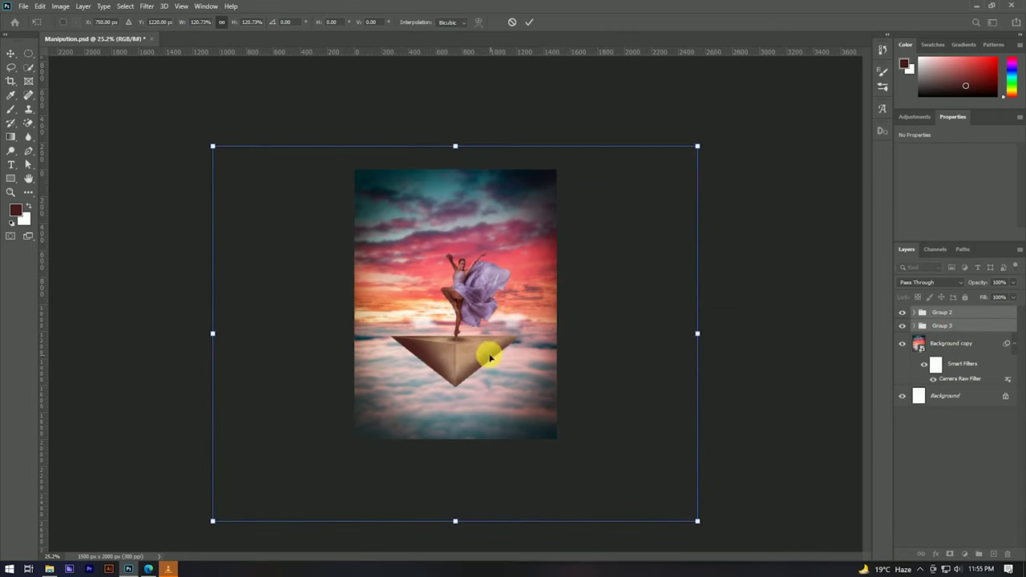
pyautogui.moveTo(487, 348); pyautogui.dragTo(486, 343)
pyautogui.click(529, 21)
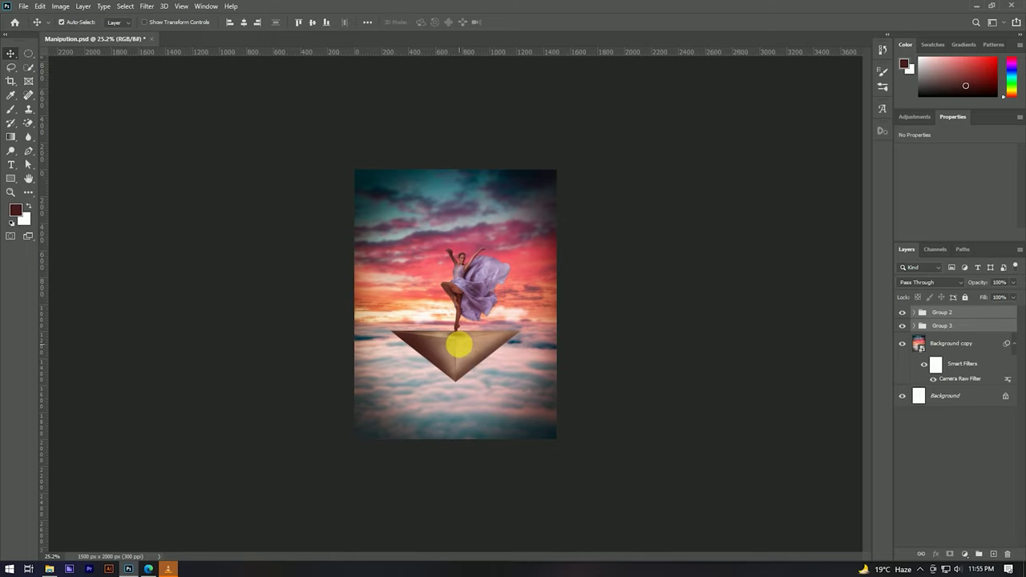
pyautogui.moveTo(461, 347); pyautogui.dragTo(458, 345)
# Scale both groups down to about 90%, then stamp all visible layers into Layer 7
pyautogui.hotkey('ctrl', 't')
pyautogui.click(525, 222)
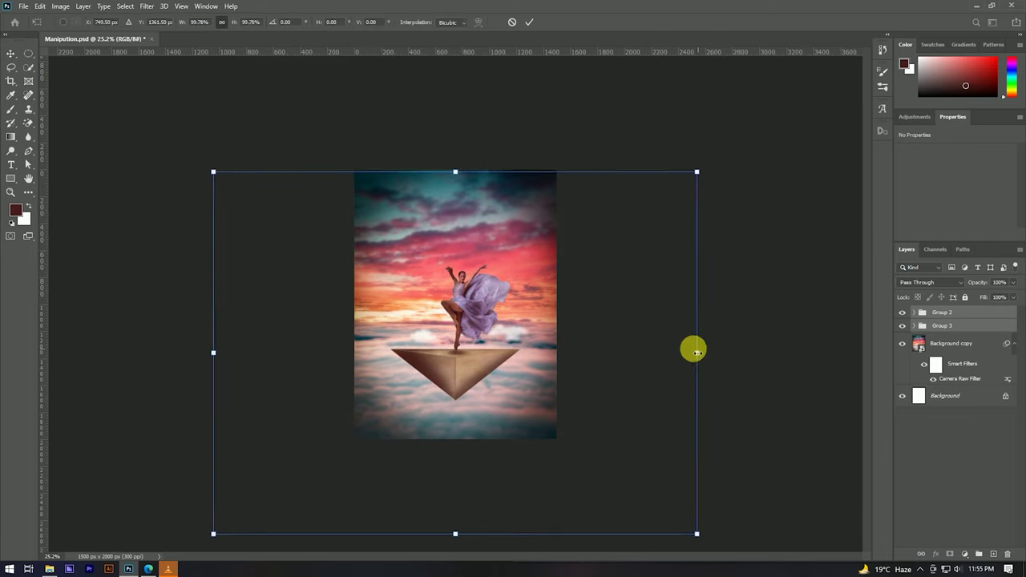
pyautogui.moveTo(698, 351); pyautogui.dragTo(674, 350)
pyautogui.moveTo(469, 366); pyautogui.dragTo(470, 362)
pyautogui.click(529, 23)
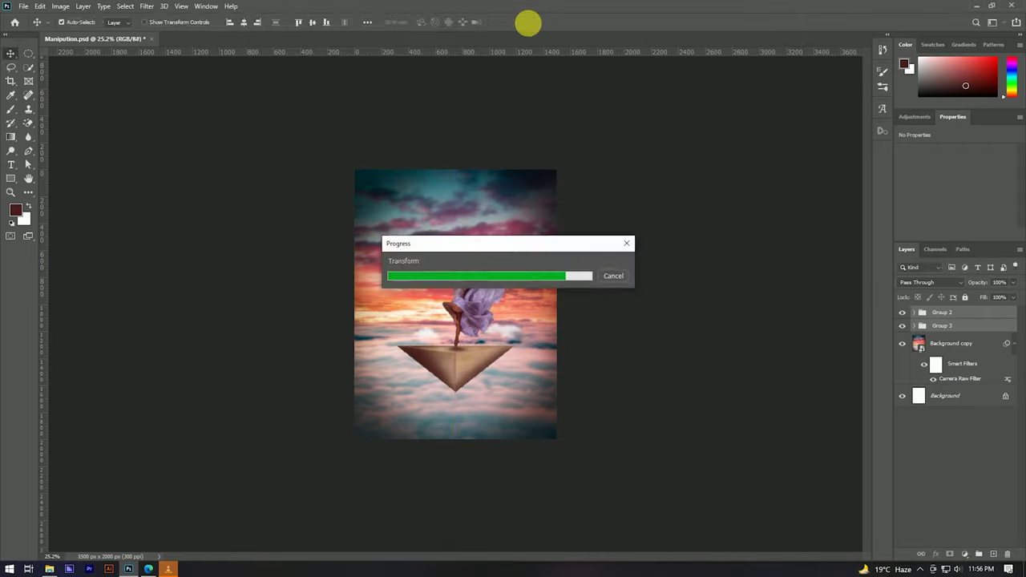
pyautogui.hotkey('ctrl', 'shift', 'alt', 'e')
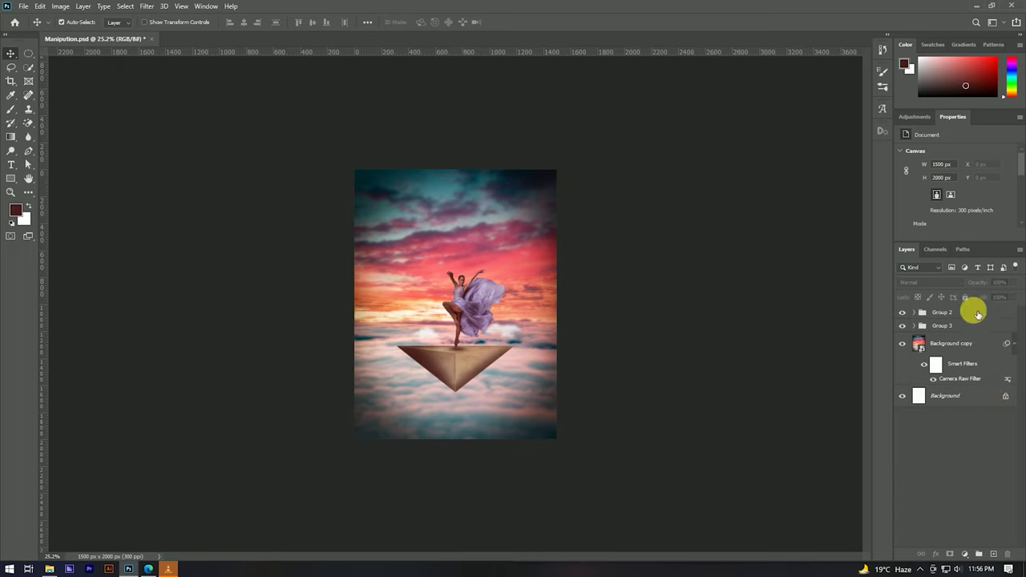
# Convert Layer 7 to a smart object and warm its temperature with the Camera Raw Filter
pyautogui.rightClick(970, 321)
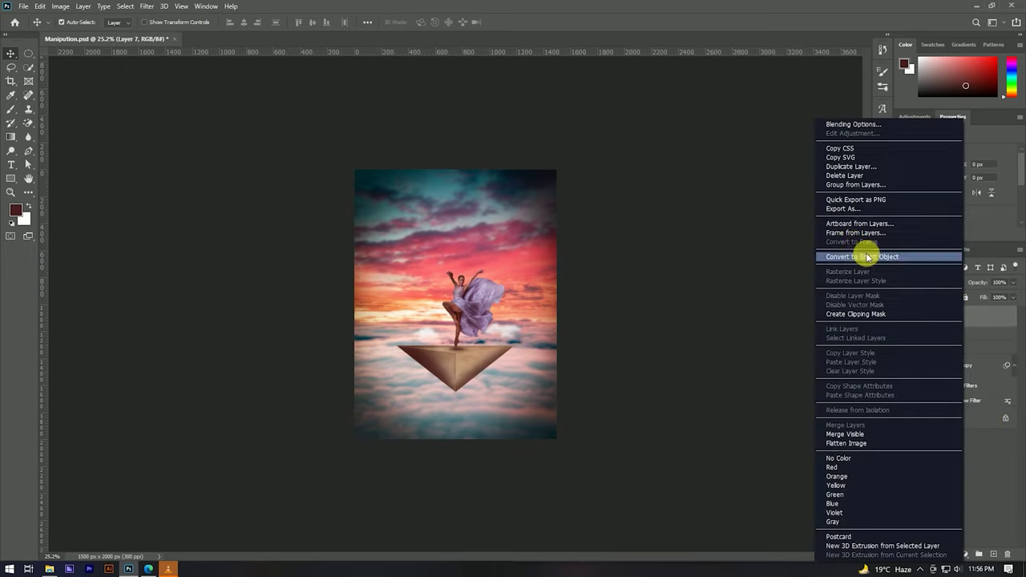
pyautogui.click(872, 256)
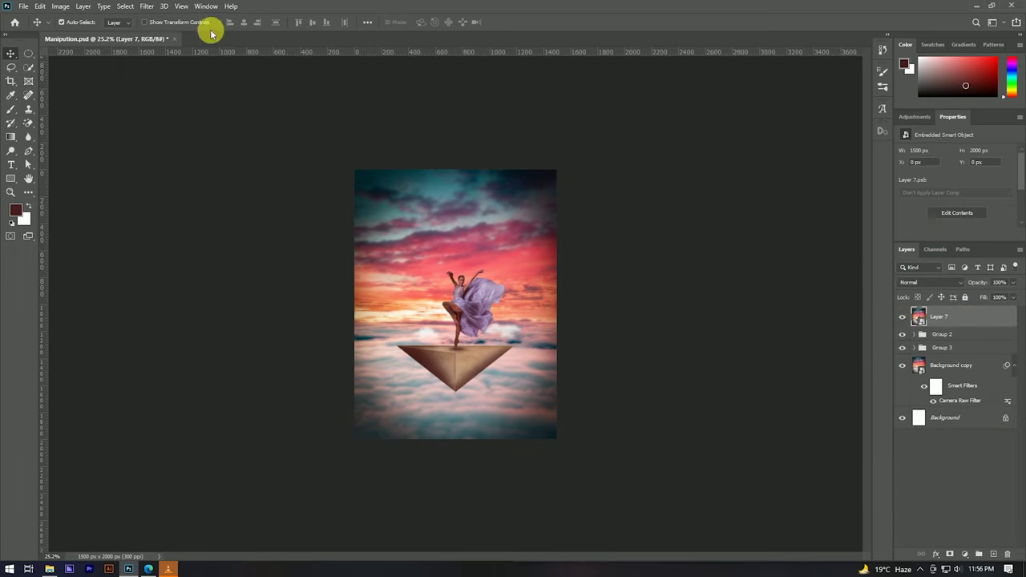
pyautogui.click(148, 6)
pyautogui.click(175, 70)
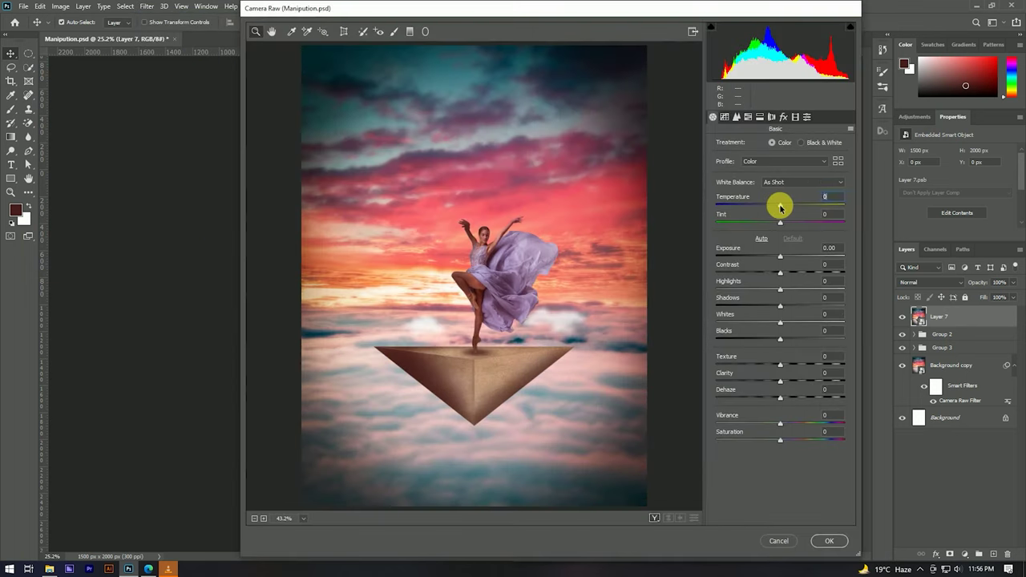
pyautogui.moveTo(780, 208); pyautogui.dragTo(790, 207)
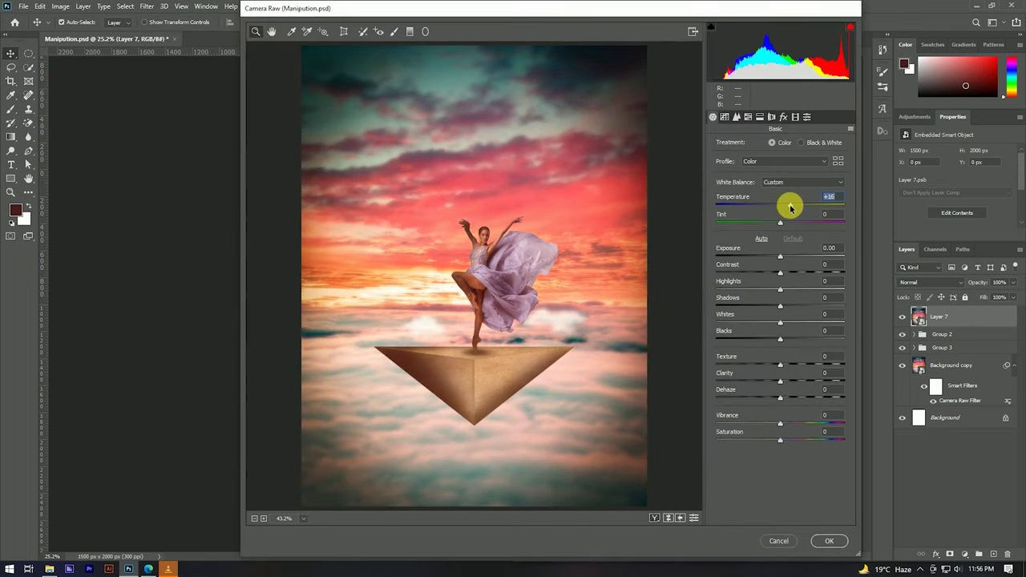
# Shift the red and blue calibration primary hues negative, and adjust the red and purple HSL hues
pyautogui.click(783, 117)
pyautogui.click(795, 117)
pyautogui.moveTo(779, 219); pyautogui.dragTo(774, 219)
pyautogui.moveTo(779, 318)
pyautogui.mouseDown()
pyautogui.moveTo(771, 318)
pyautogui.moveTo(789, 335)
pyautogui.mouseUp()
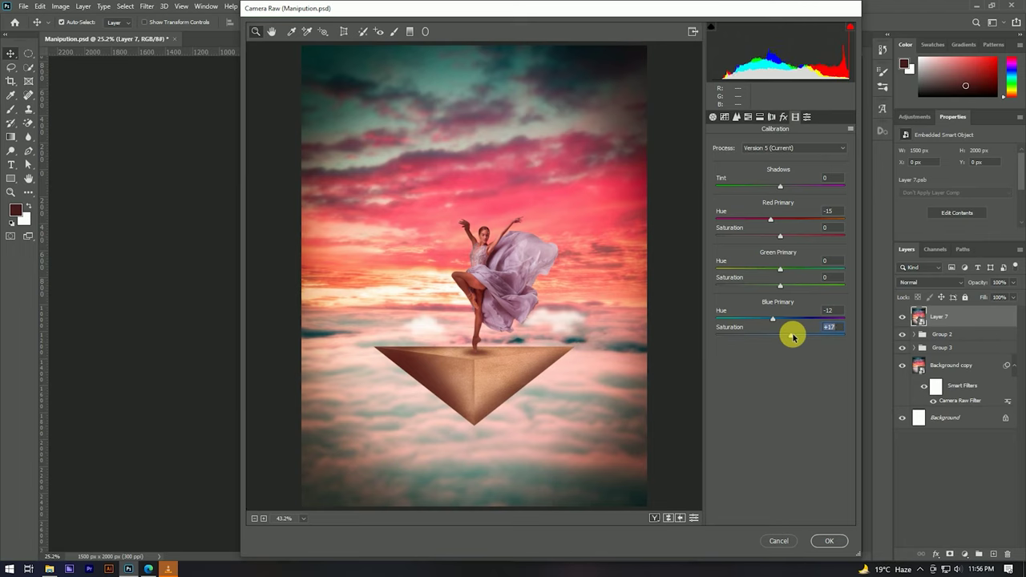
pyautogui.click(747, 117)
pyautogui.moveTo(779, 188); pyautogui.dragTo(786, 188)
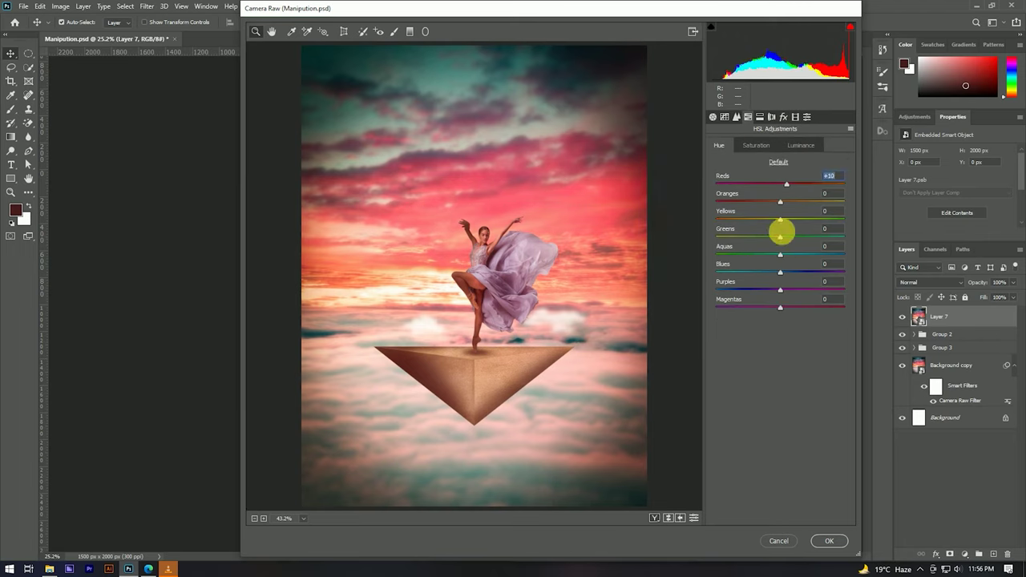
pyautogui.click(774, 290)
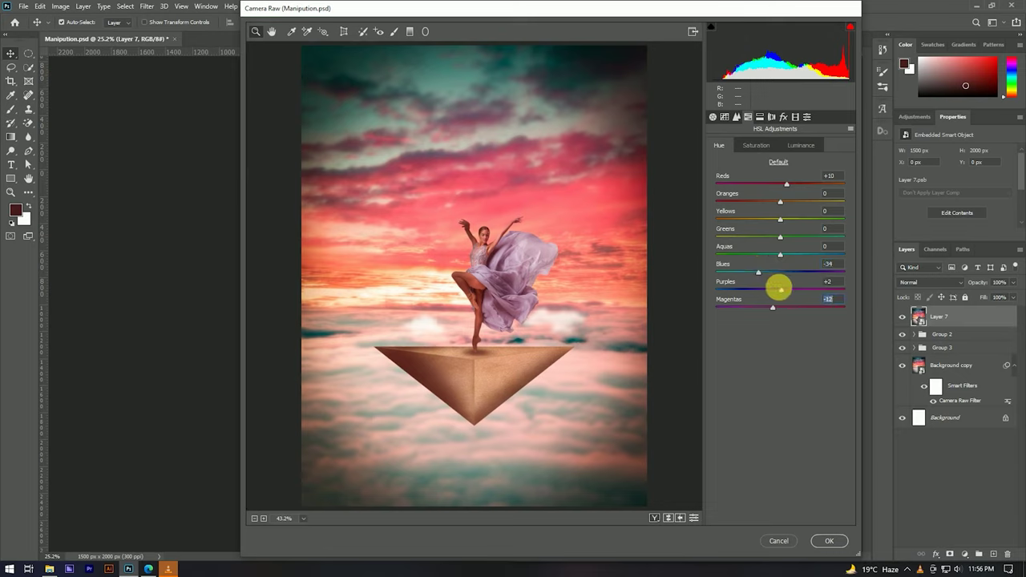
# Add a −23 post-crop edge vignette, apply the filter, and fit the image in the window
pyautogui.click(783, 117)
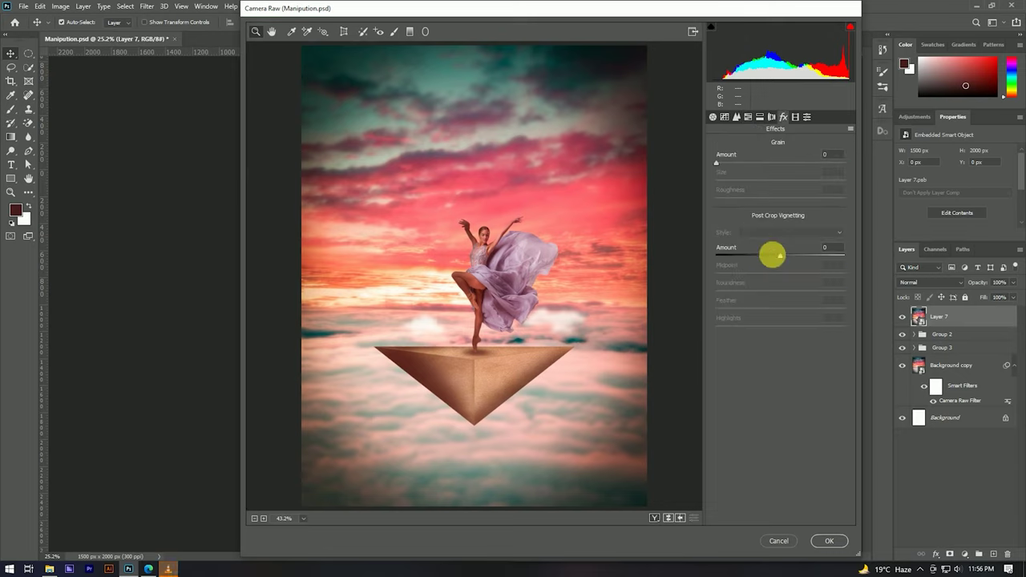
pyautogui.click(763, 255)
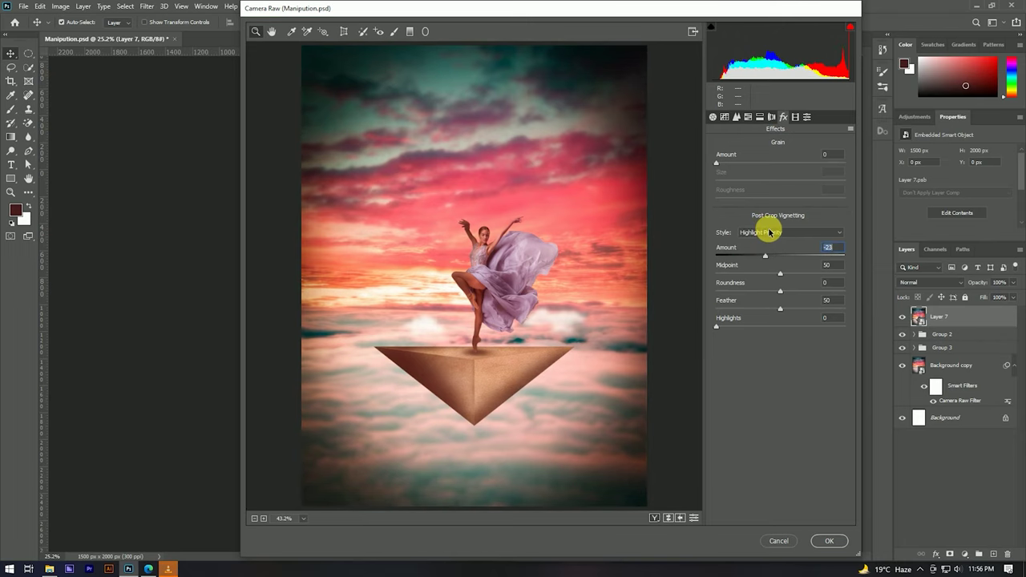
pyautogui.click(828, 540)
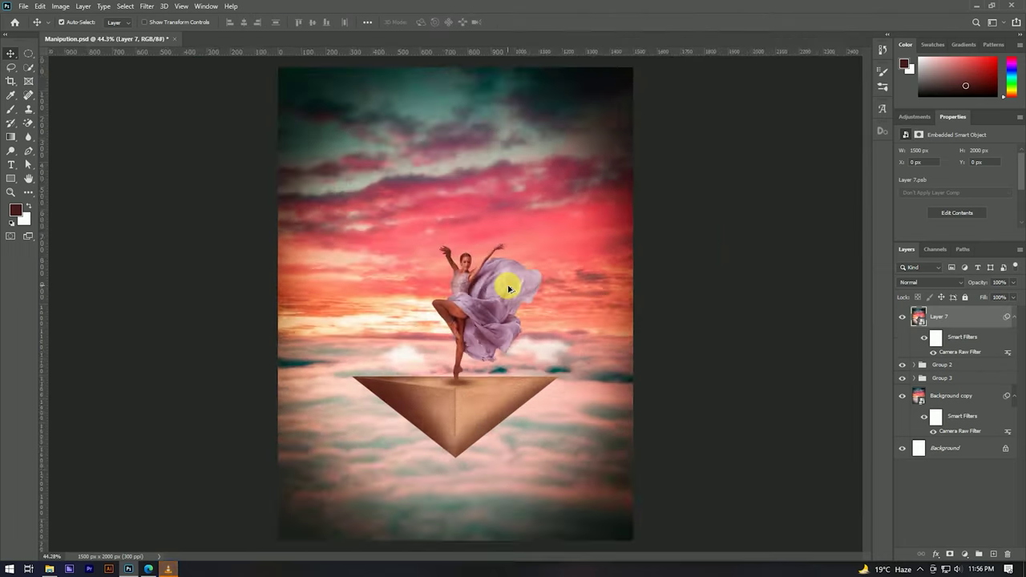
pyautogui.hotkey('ctrl', '0')
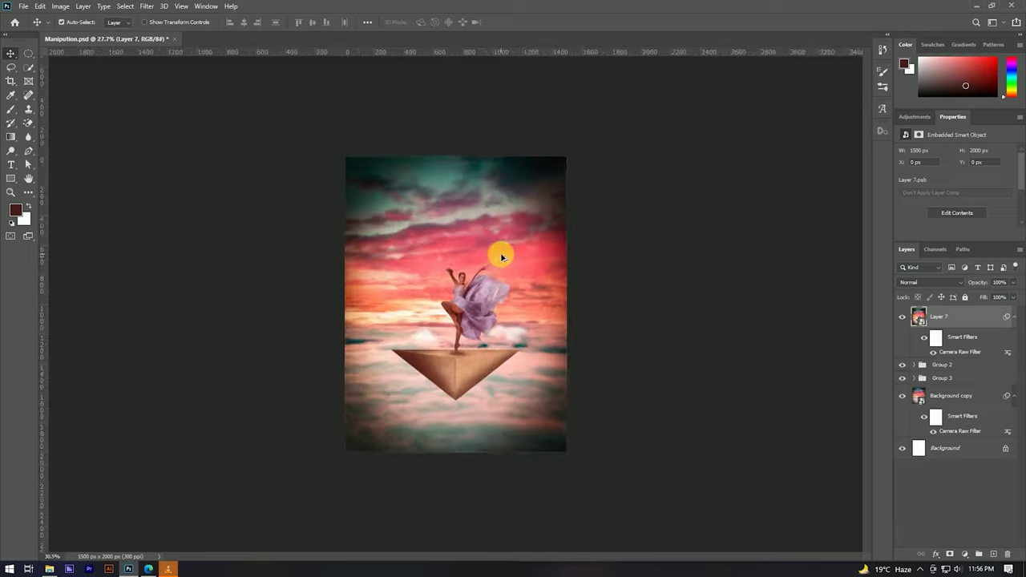